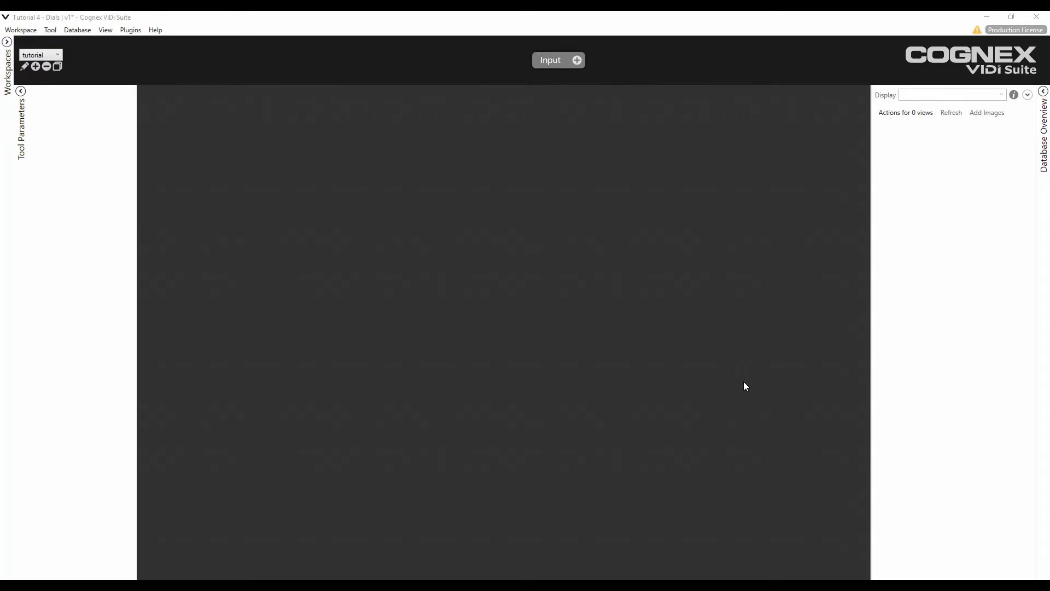
# Add a Localize tool after the input and import all the images from the Tutorial 4 - Dials folder.
pyautogui.click(577, 61)
pyautogui.click(540, 66)
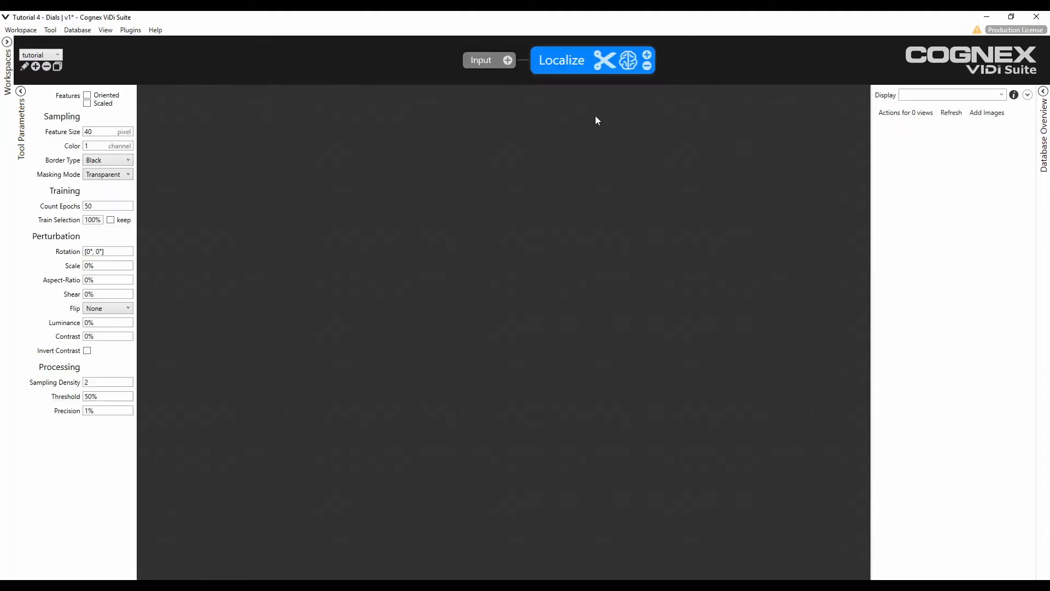
pyautogui.click(971, 113)
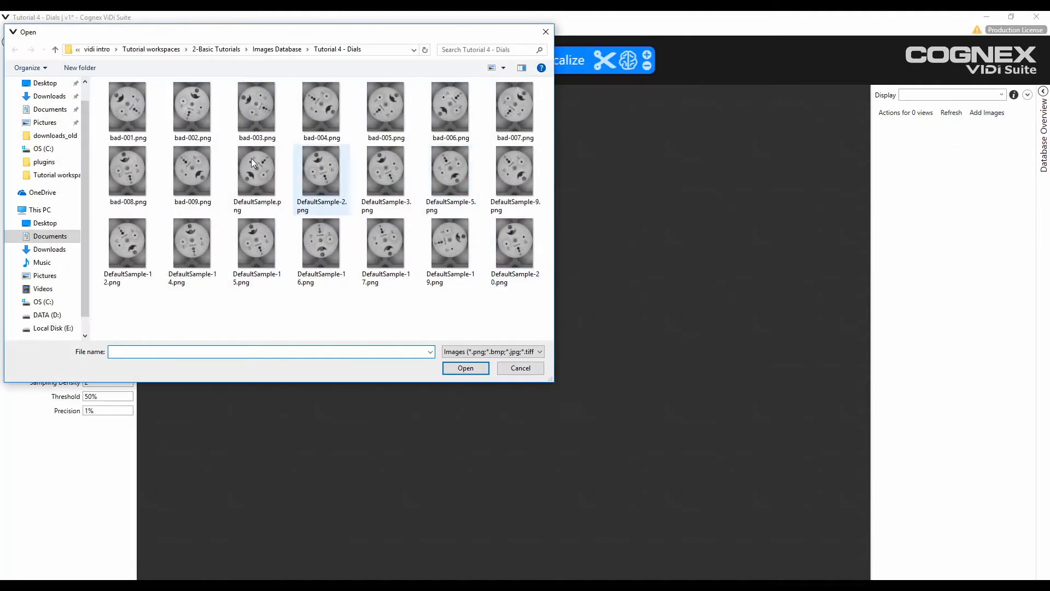
pyautogui.moveTo(124, 312); pyautogui.dragTo(524, 96)
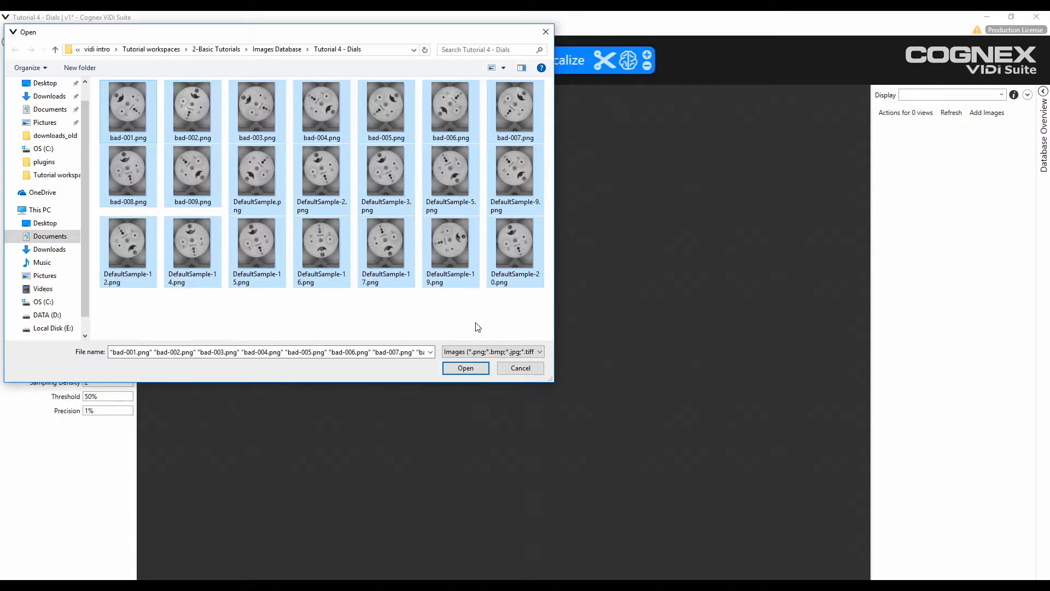
pyautogui.click(468, 368)
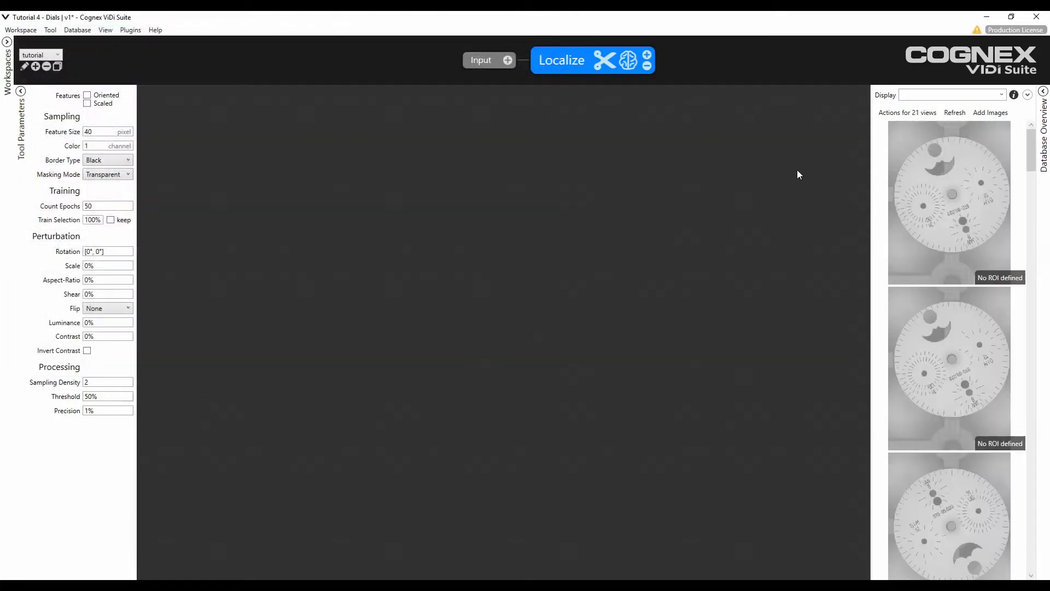
# Apply a full-image region of interest of 100%x100% with offset 0%, 0% and angle 0°.
pyautogui.click(934, 190)
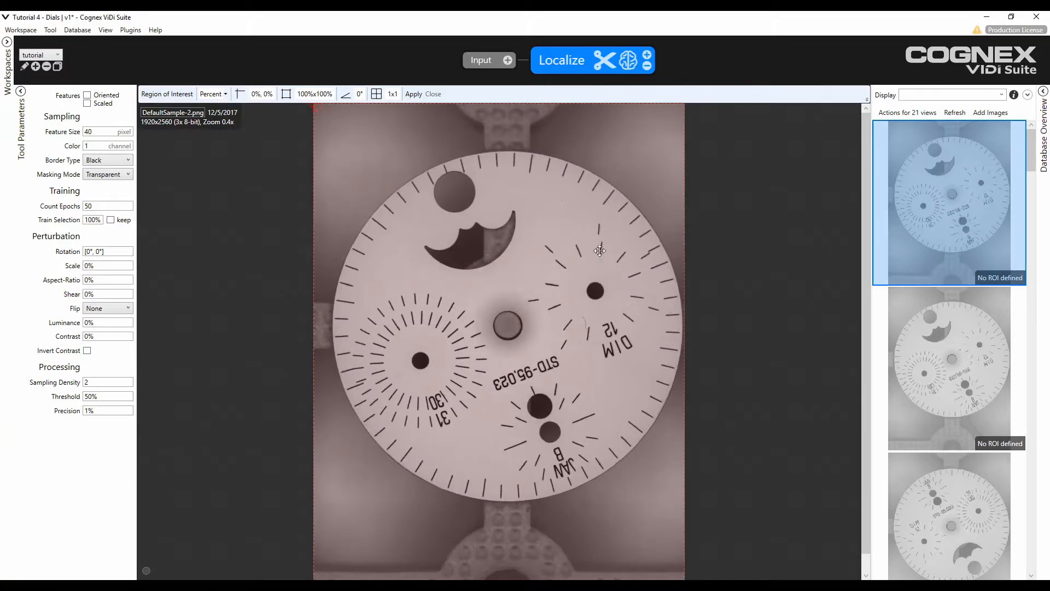
pyautogui.click(413, 98)
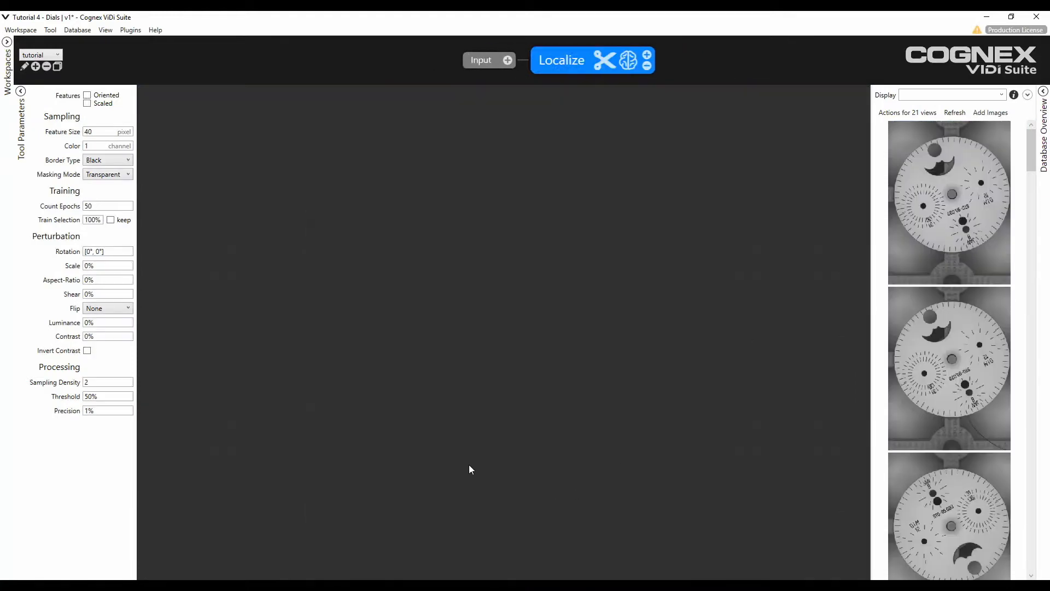
# Set the feature size to 100 pixels and mark the dial's central hole as feature 0 in DefaultSample-2.png.
pyautogui.click(938, 243)
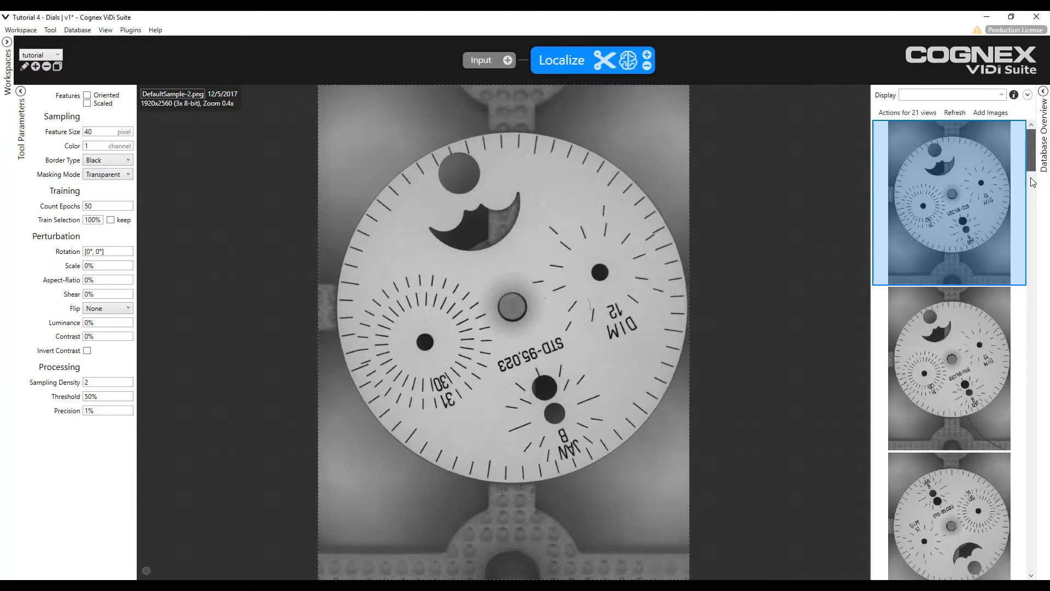
pyautogui.click(1031, 253)
pyautogui.moveTo(1030, 250); pyautogui.dragTo(1034, 160)
pyautogui.doubleClick(89, 132)
pyautogui.write('100')
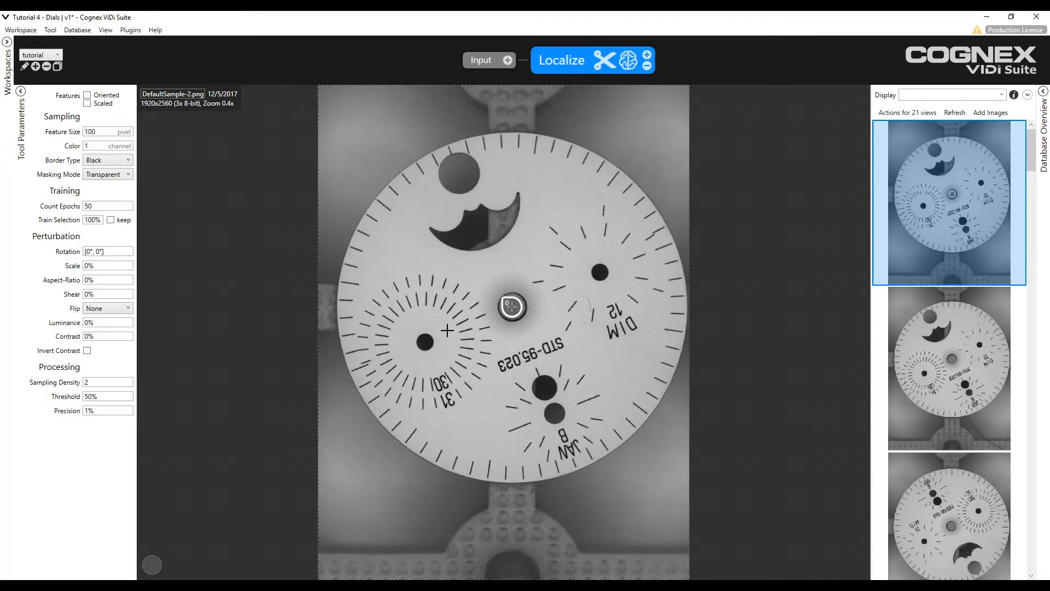
# Mark the smaller hole nearest the JAN text as a feature named 1.
pyautogui.click(555, 414)
pyautogui.press('1')
pyautogui.scroll(-1, 514, 372)
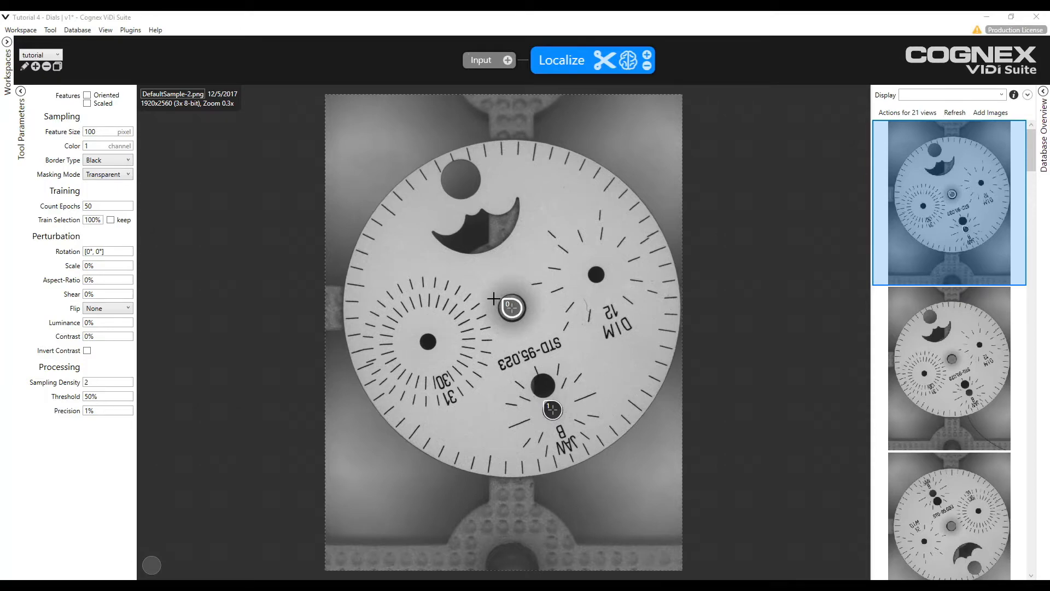
# Create a model from the two marked features and rename it dial.
pyautogui.rightClick(468, 274)
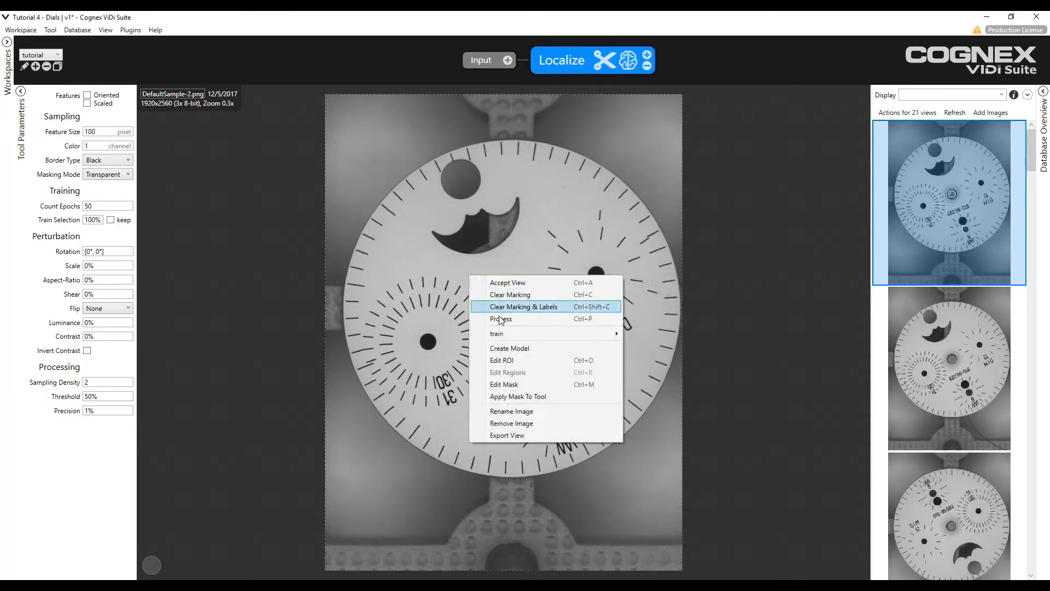
pyautogui.click(514, 348)
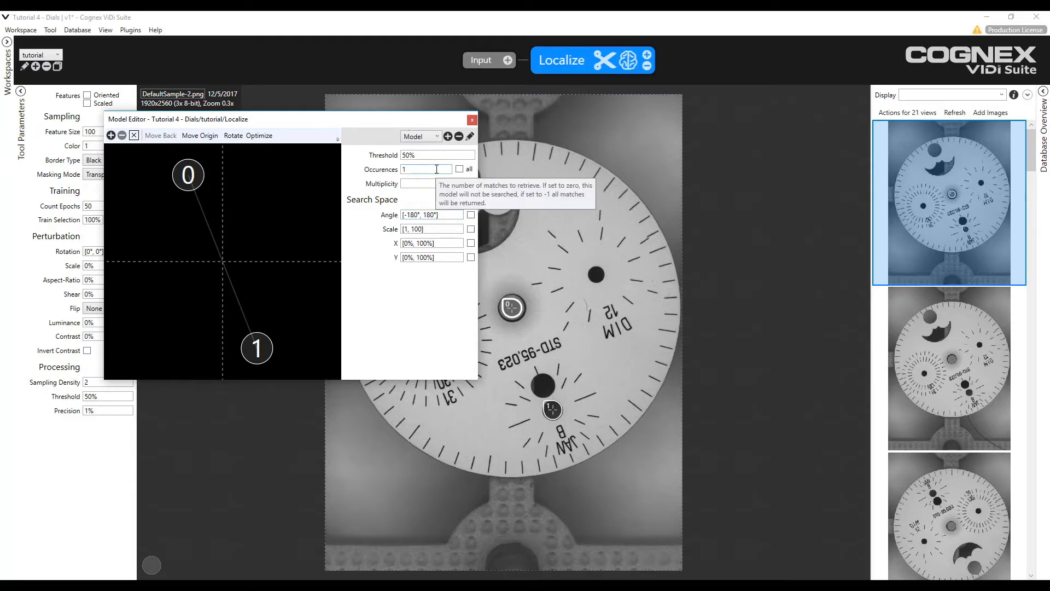
pyautogui.click(471, 137)
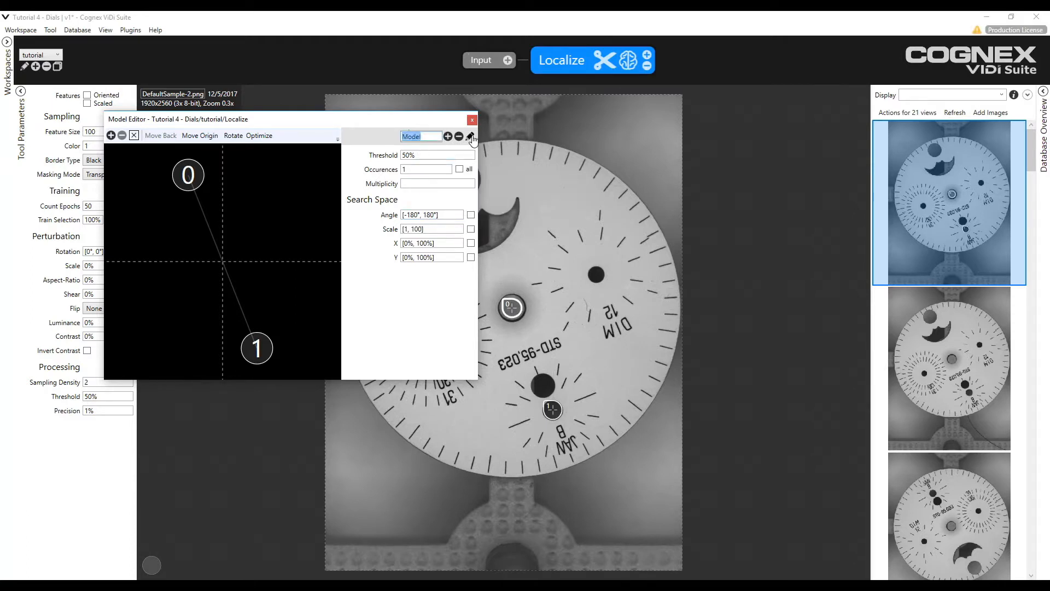
pyautogui.write('dial')
pyautogui.press('Return')
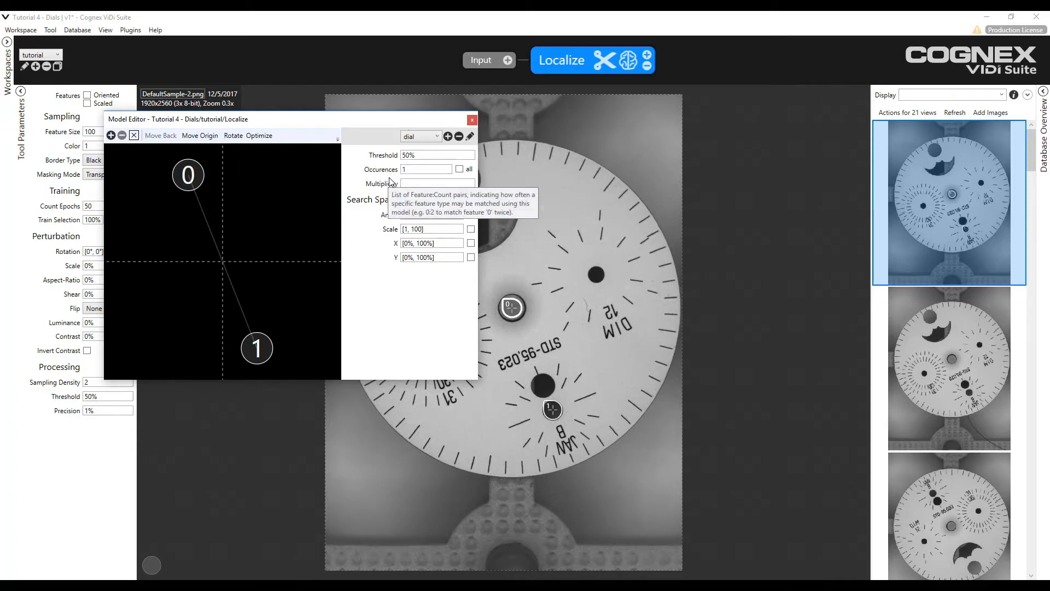
# Review the model's search-space options and examine the dial orientations across all imported images.
pyautogui.moveTo(368, 175)
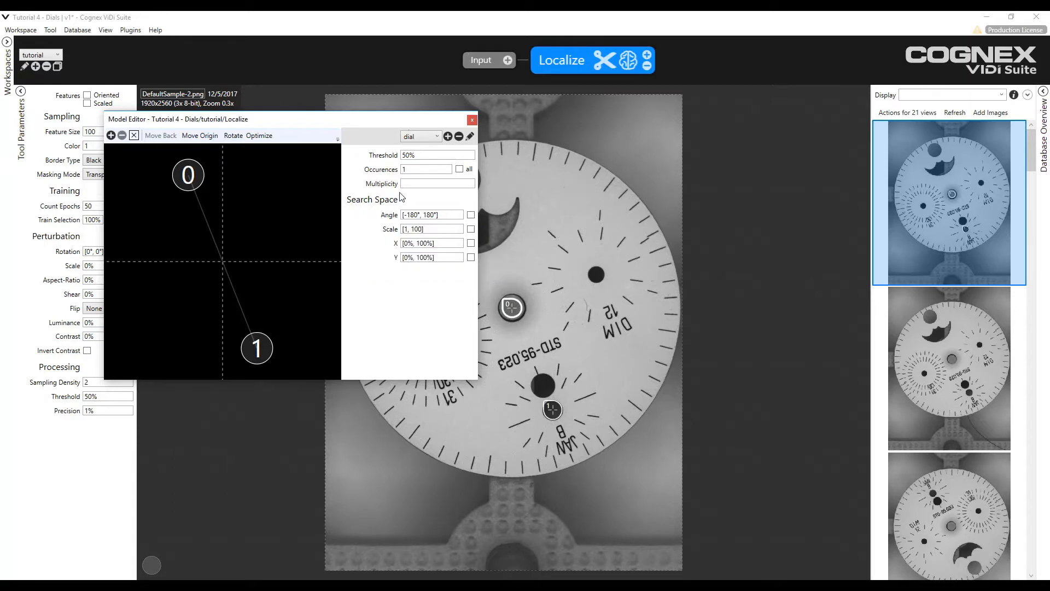
pyautogui.moveTo(402, 220)
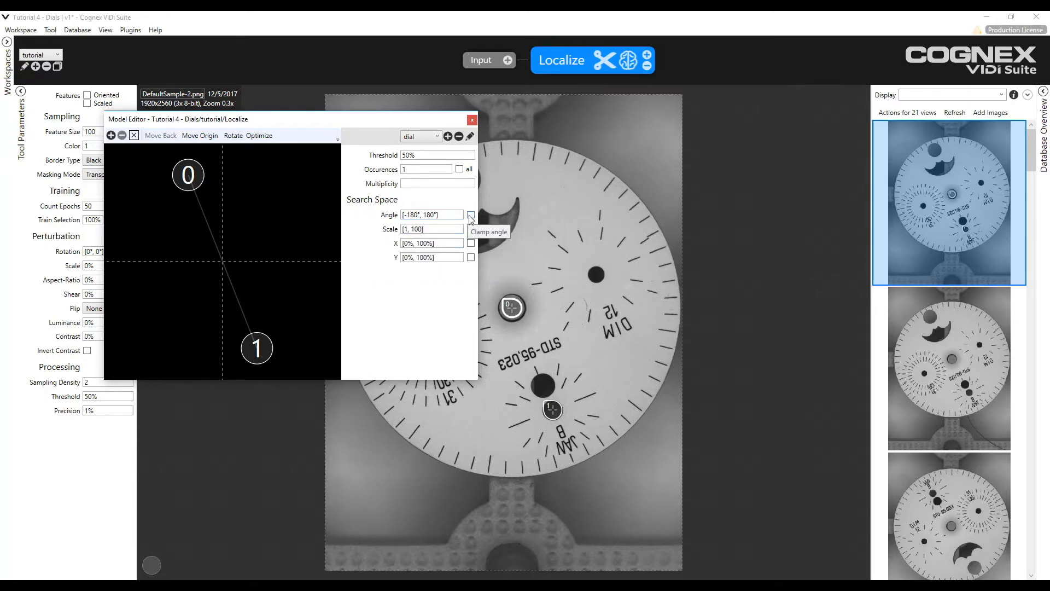
pyautogui.moveTo(462, 216)
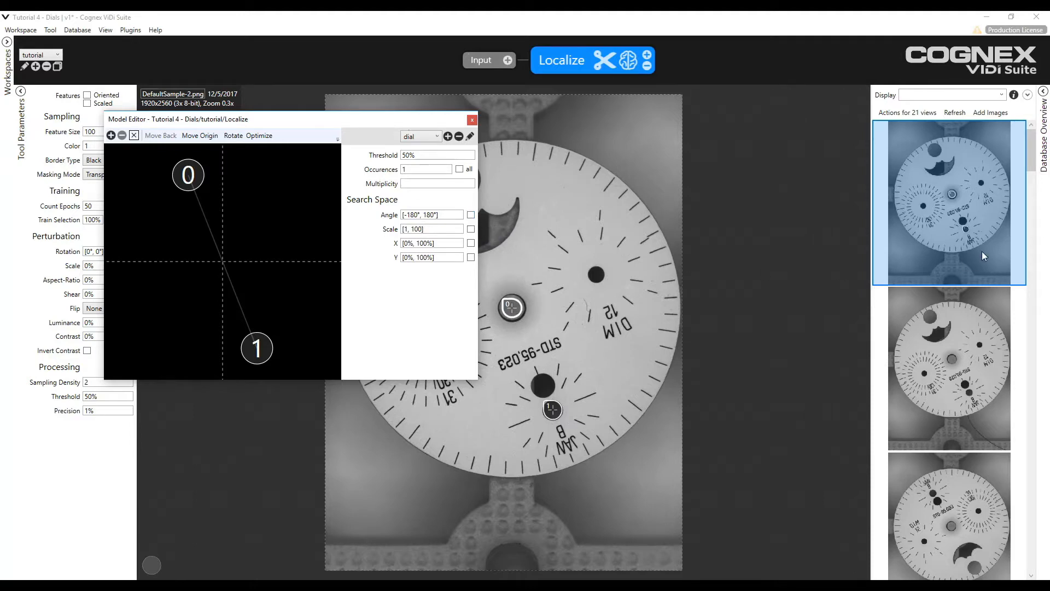
pyautogui.scroll(-3, 992, 373)
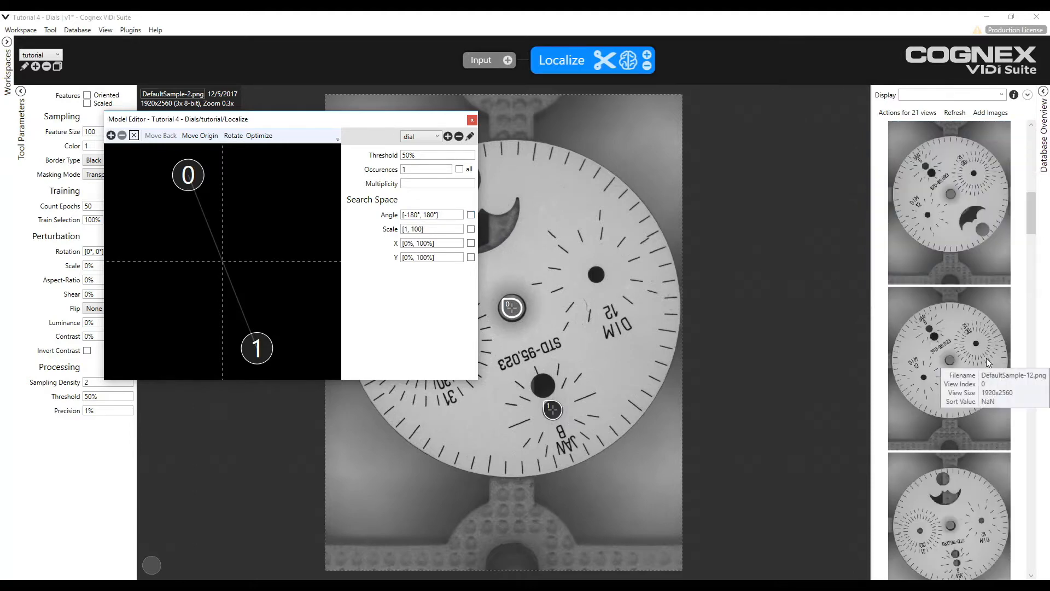
pyautogui.scroll(-3, 986, 241)
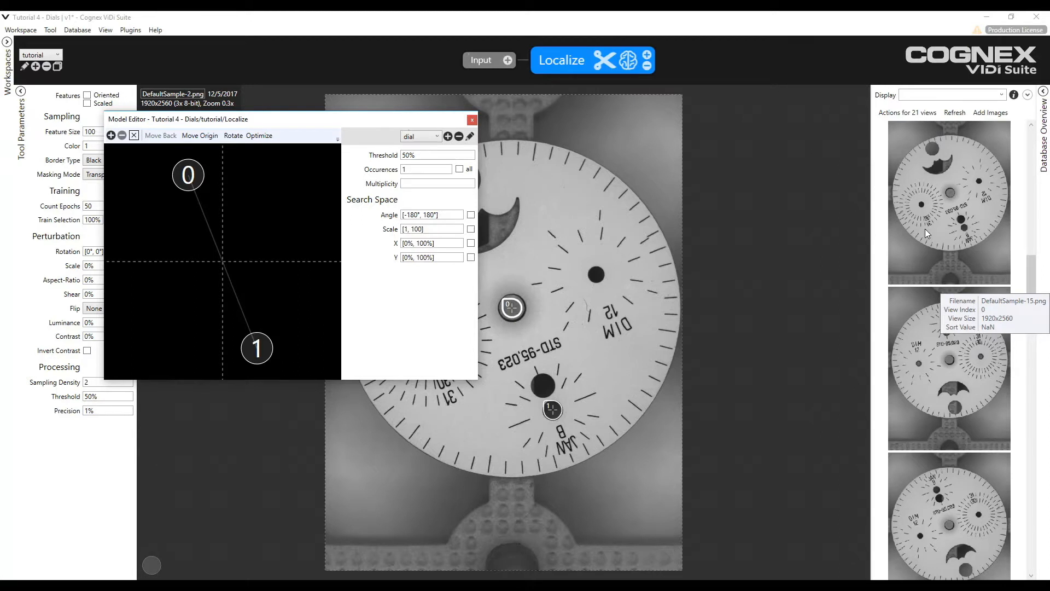
pyautogui.scroll(-3, 929, 233)
pyautogui.scroll(-6, 964, 264)
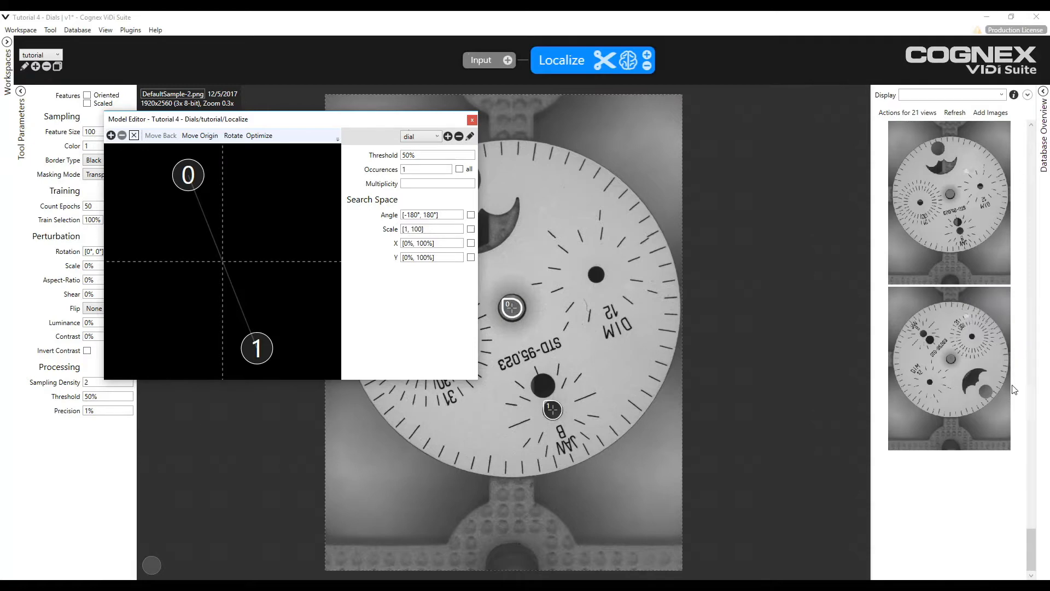
pyautogui.scroll(10, 928, 350)
pyautogui.scroll(8, 932, 315)
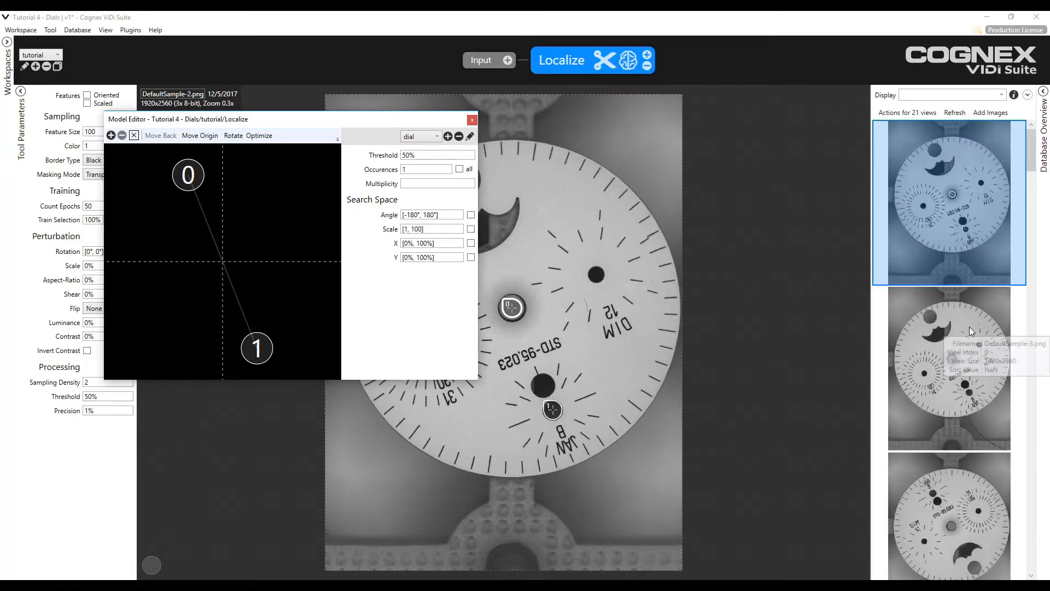
# Clamp the model's angle to [-180°, 180°], set its scale range to [80,120] and clamp that too.
pyautogui.click(471, 216)
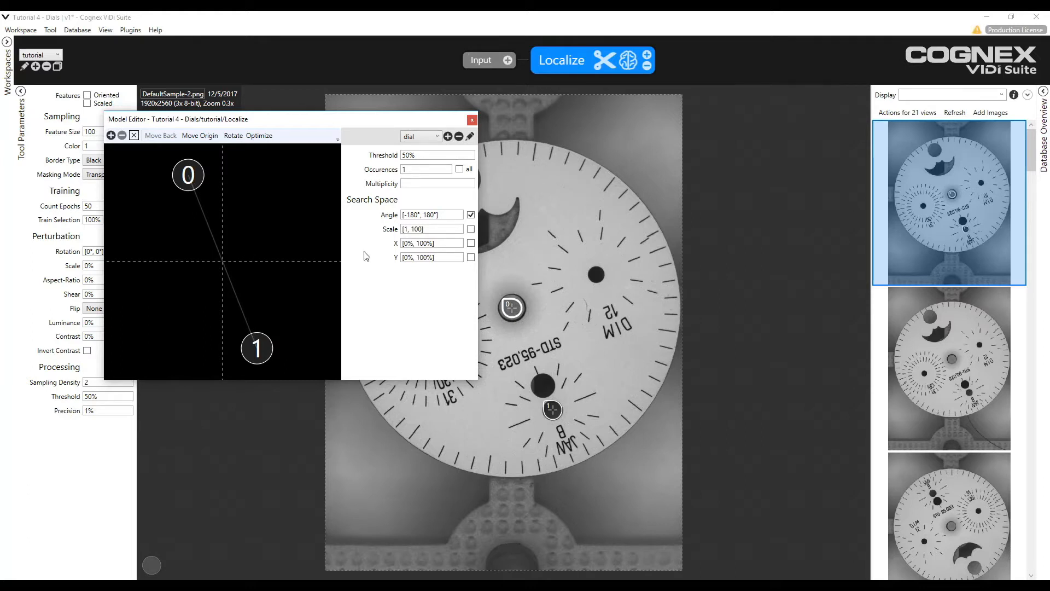
pyautogui.click(418, 232)
pyautogui.press('BackSpace')
pyautogui.press('BackSpace')
pyautogui.write('70')
pyautogui.press('Right')
pyautogui.write('2')
pyautogui.click(471, 228)
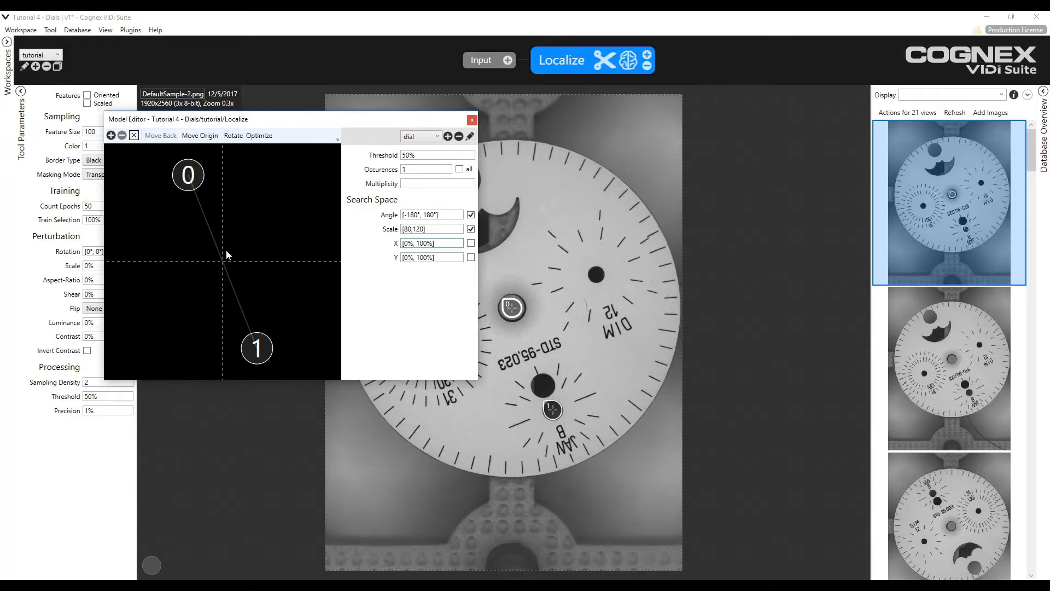
# Move the model's origin to node 0.
pyautogui.click(191, 192)
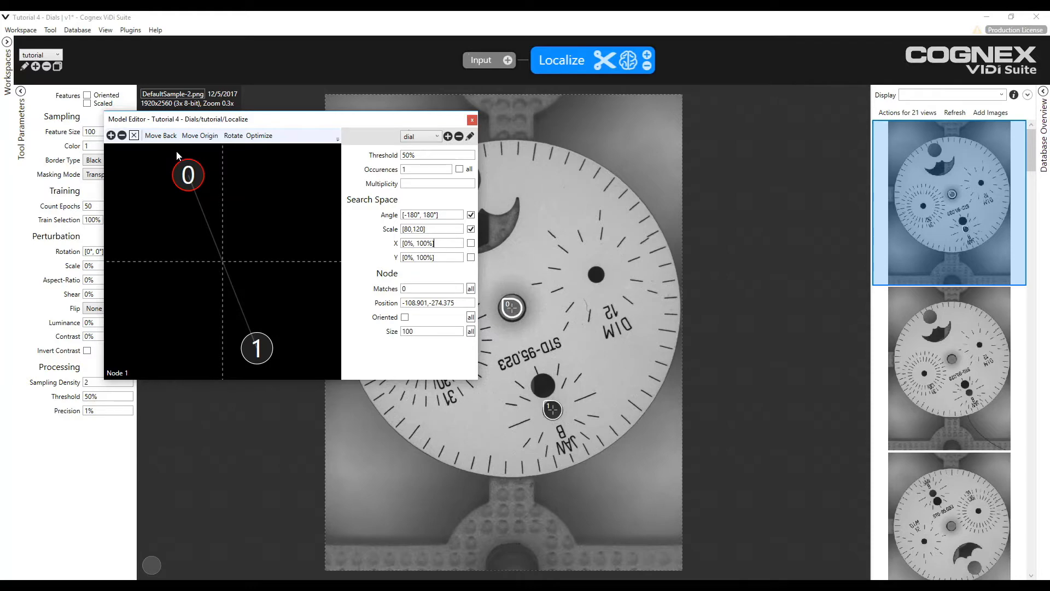
pyautogui.click(197, 137)
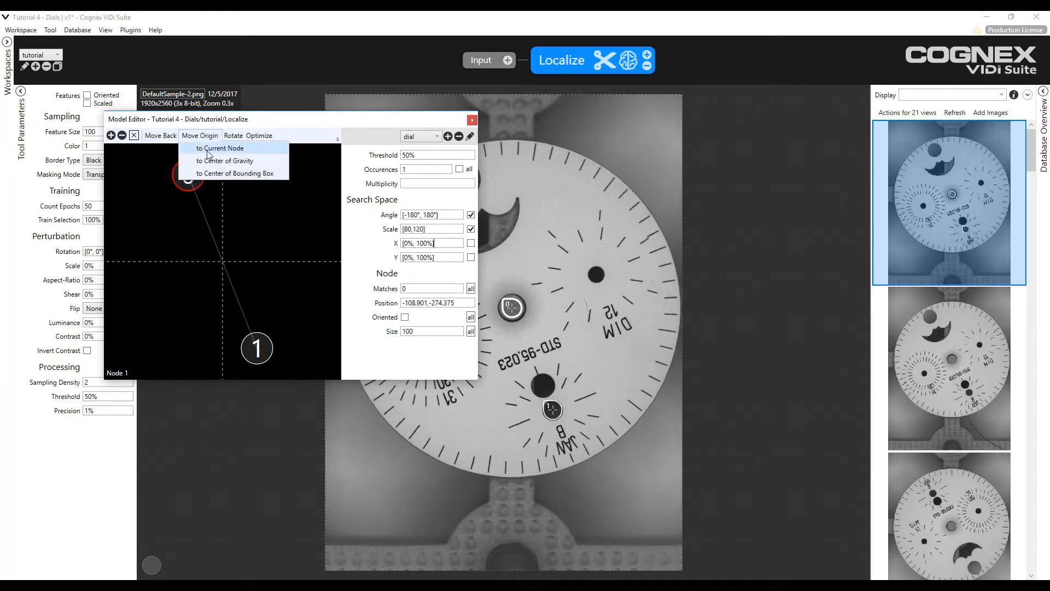
pyautogui.click(208, 154)
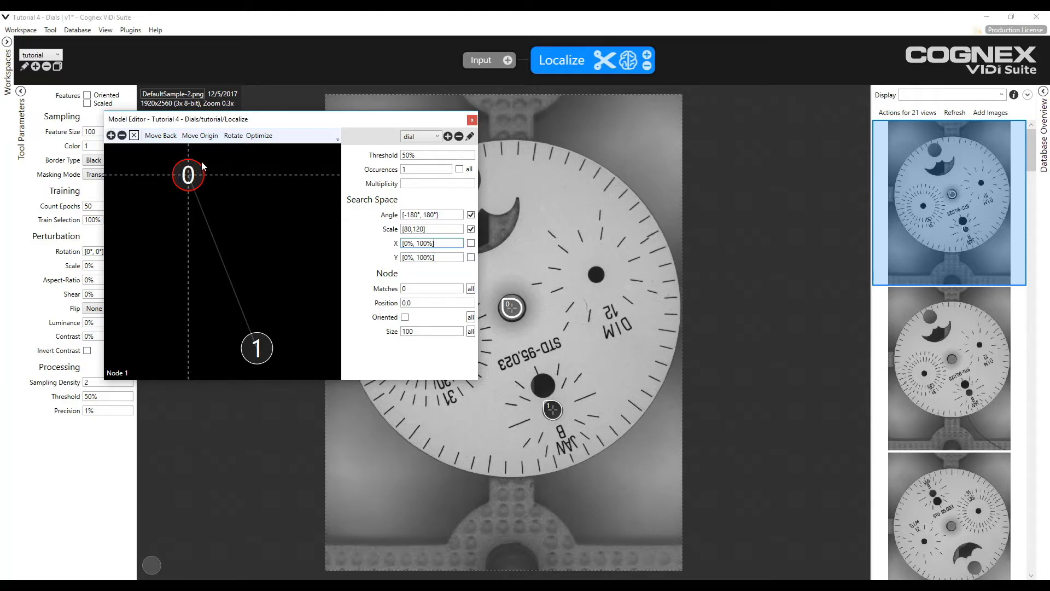
# Set the model's X search range to [40%,60%] and enable its clamp.
pyautogui.click(412, 243)
pyautogui.press('BackSpace')
pyautogui.write('35')
pyautogui.hotkey('ctrl', 'a')
pyautogui.press('BackSpace')
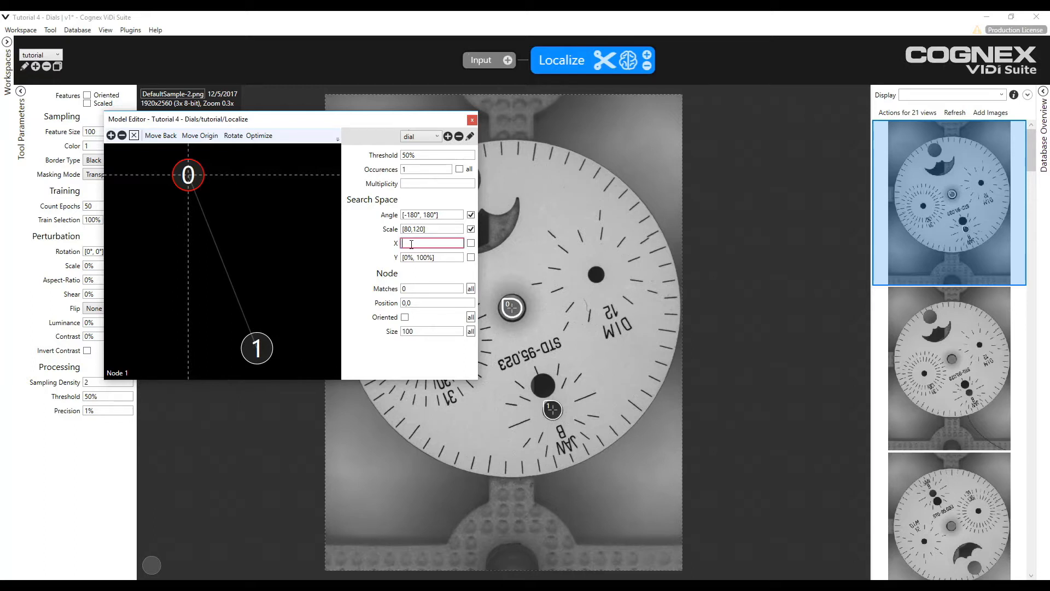
pyautogui.write('[40%,60%')
pyautogui.click(471, 243)
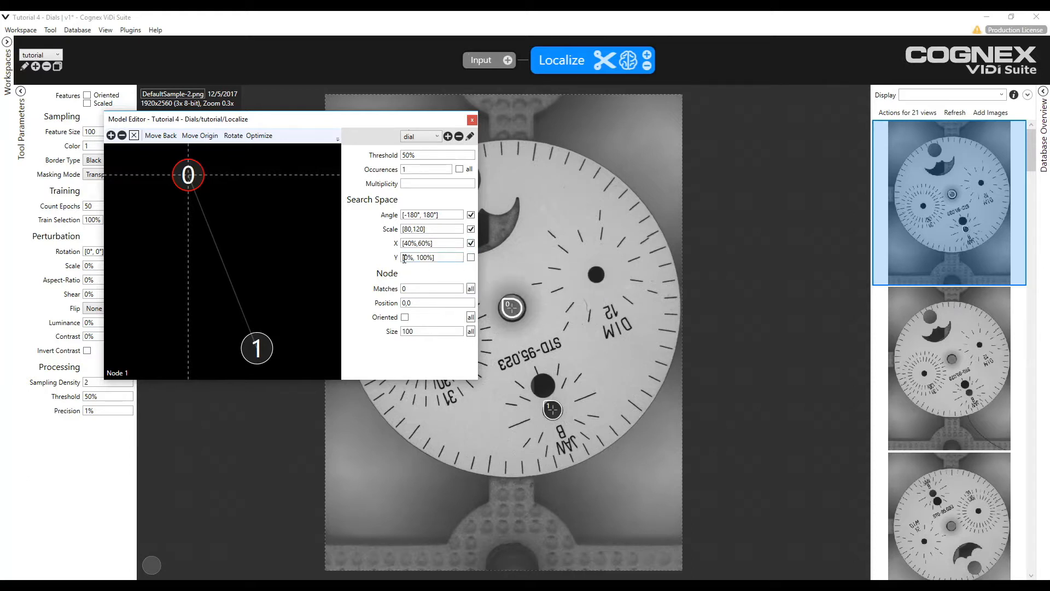
# Set the model's Y search range to [40%, 60%], enable its clamp and close the model editor.
pyautogui.click(416, 259)
pyautogui.write('4')
pyautogui.press('BackSpace')
pyautogui.press('BackSpace')
pyautogui.write('6')
pyautogui.click(470, 257)
pyautogui.click(473, 119)
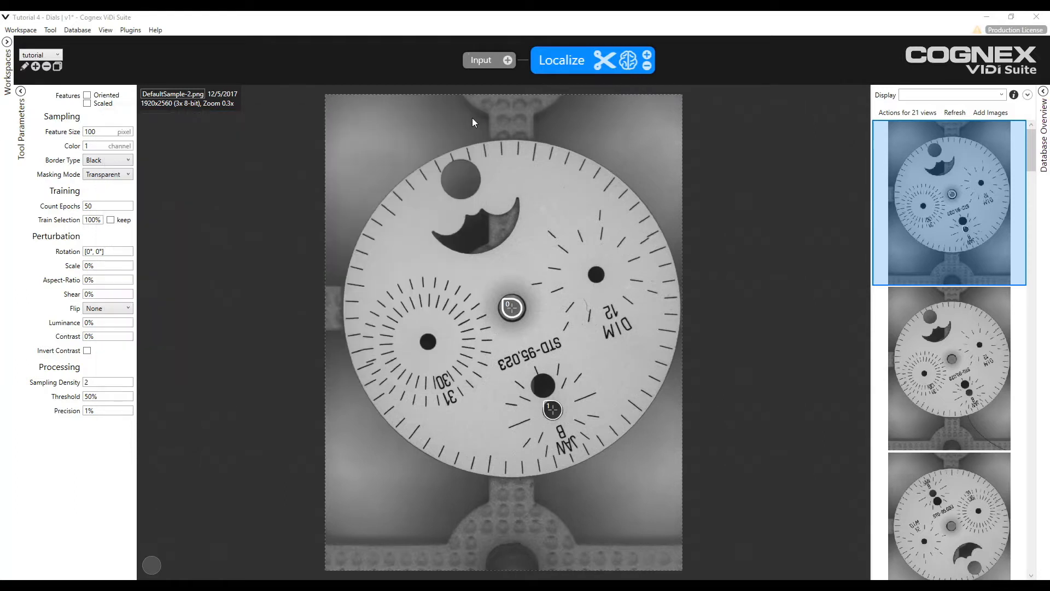
# Apply the dial model to DefaultSample-2.png, then place its nodes on the central and smaller JAN holes of DefaultSample-3.png.
pyautogui.click(518, 315)
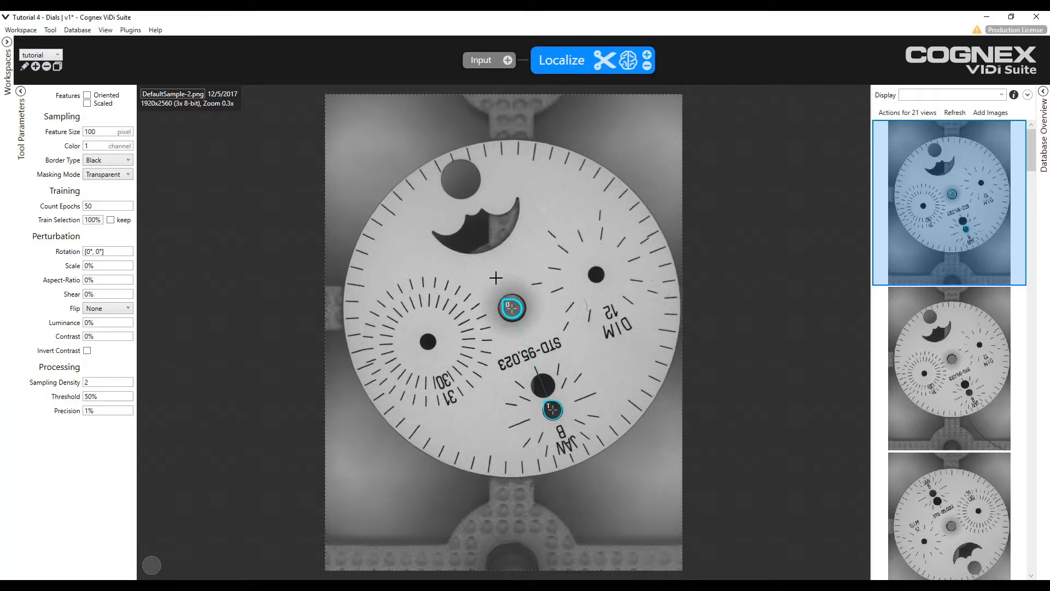
pyautogui.click(923, 357)
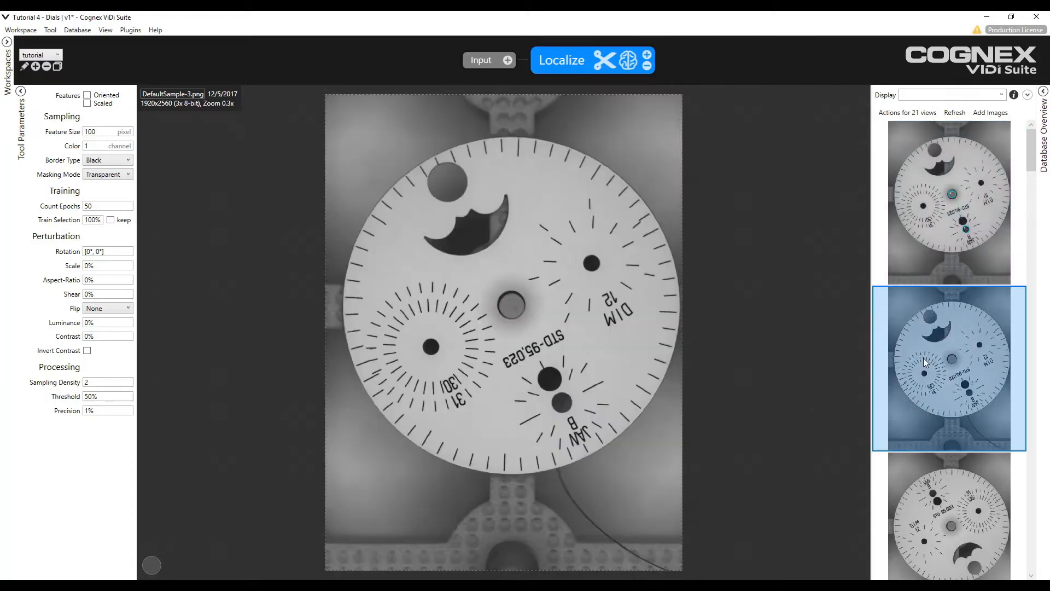
pyautogui.click(511, 305)
pyautogui.click(562, 401)
# Label DefaultSample-5.png with node 0 on the central hole and node 1 on the smaller hole nearest the JAN text.
pyautogui.click(939, 480)
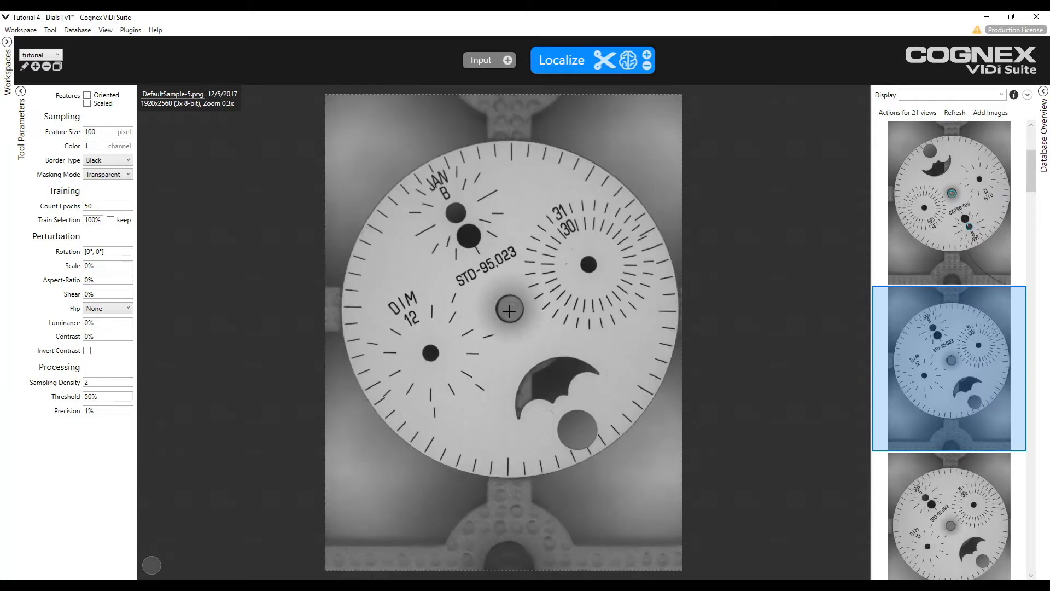
pyautogui.click(509, 308)
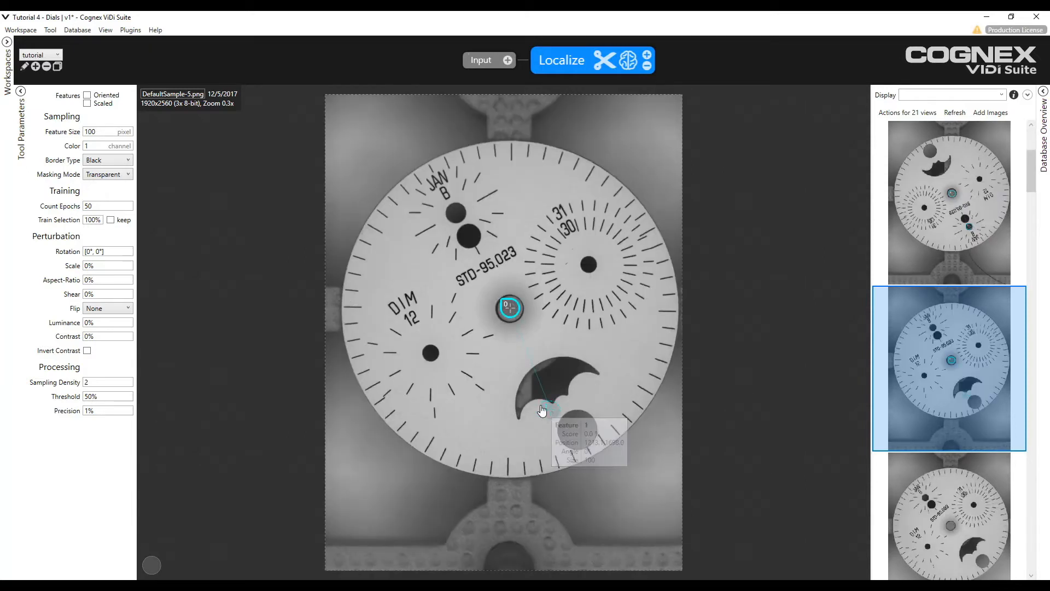
pyautogui.click(456, 213)
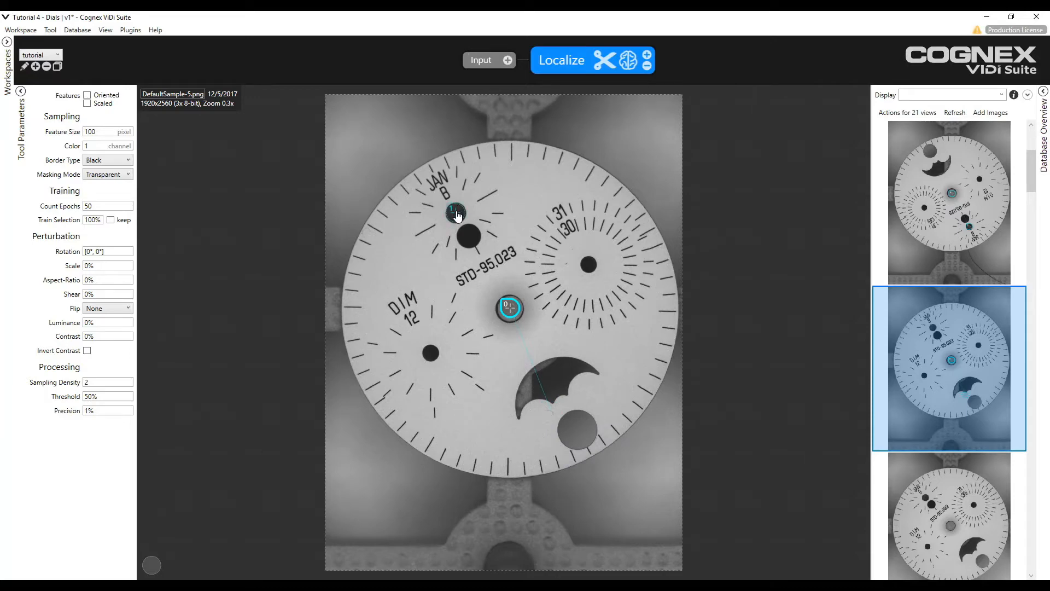
# Label DefaultSample-9.png with node 0 on the central hole and node 1 on the smaller hole nearest the JAN text.
pyautogui.click(944, 493)
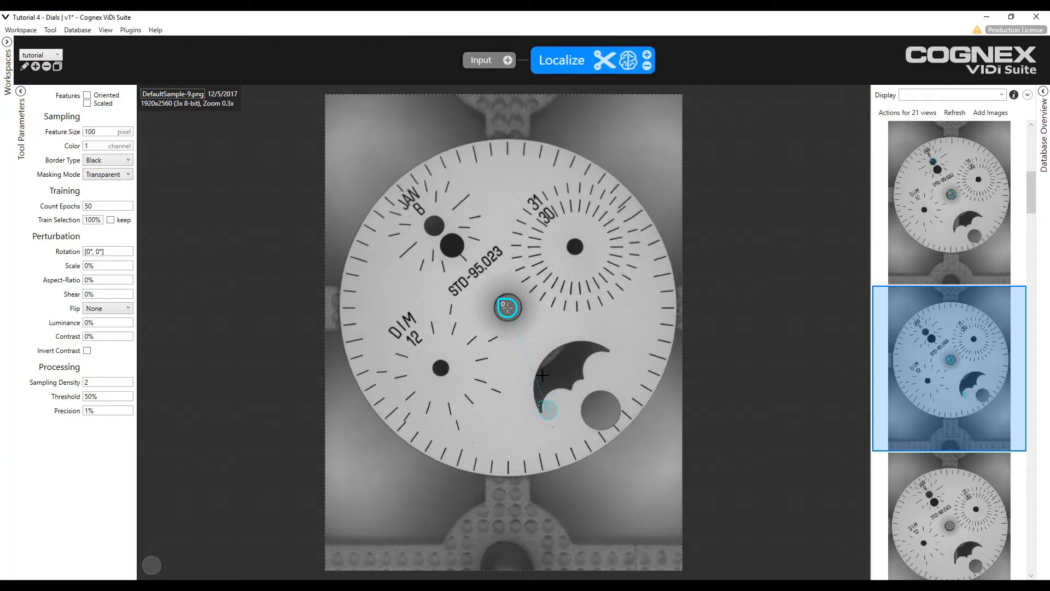
pyautogui.click(434, 225)
pyautogui.click(435, 226)
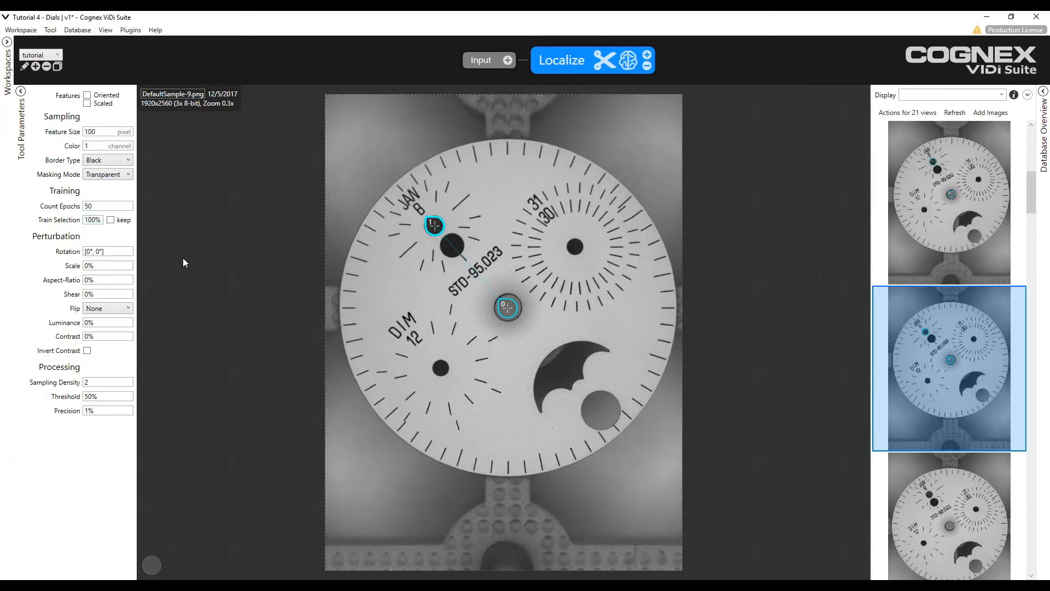
# Label DefaultSample-12.png with node 0 on the central hole and node 1 on the smaller hole nearest the JAN text.
pyautogui.click(926, 515)
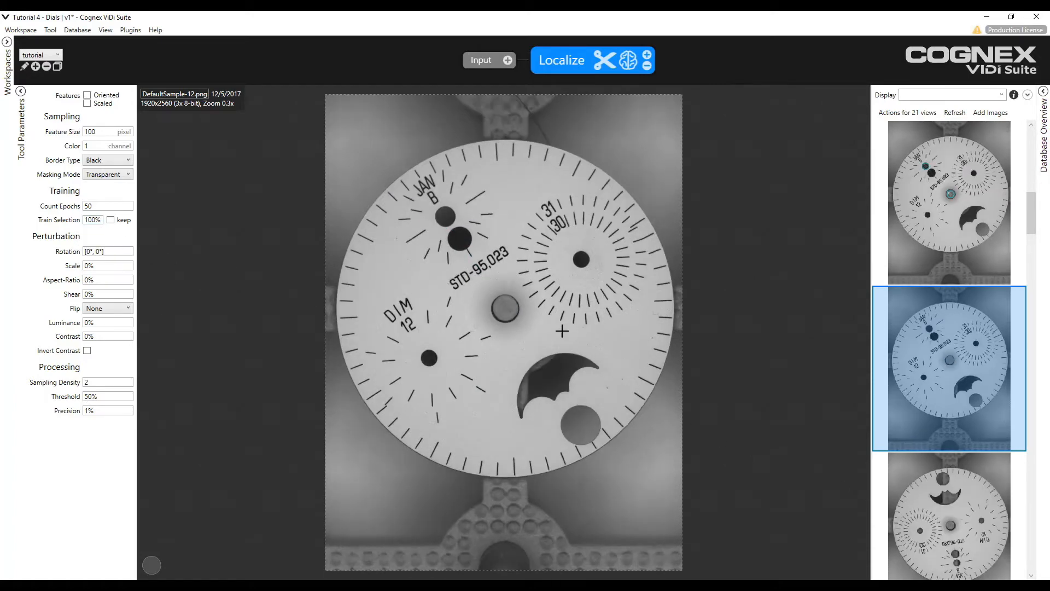
pyautogui.click(505, 310)
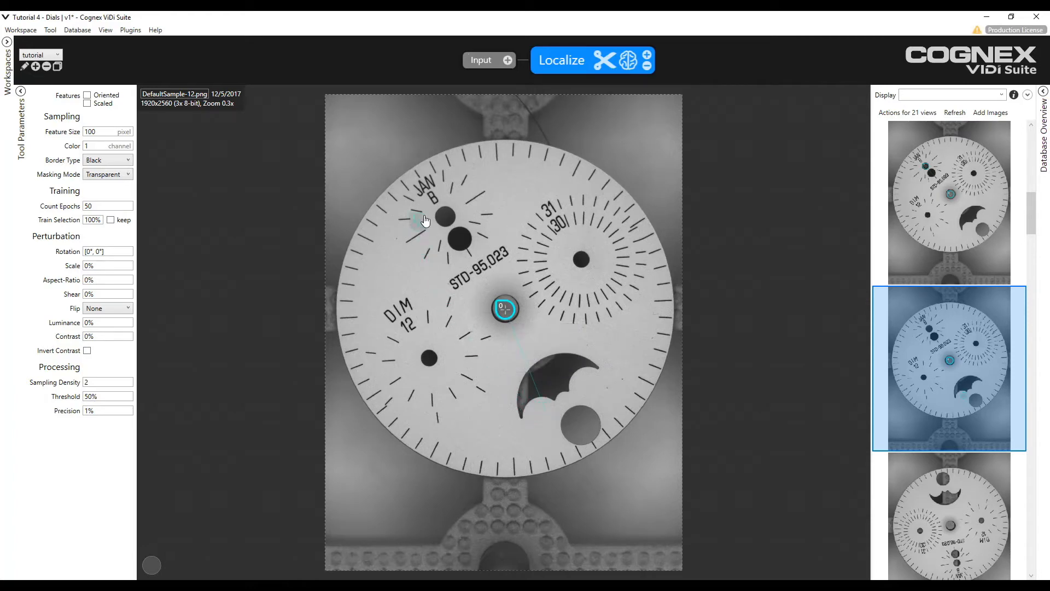
pyautogui.click(447, 217)
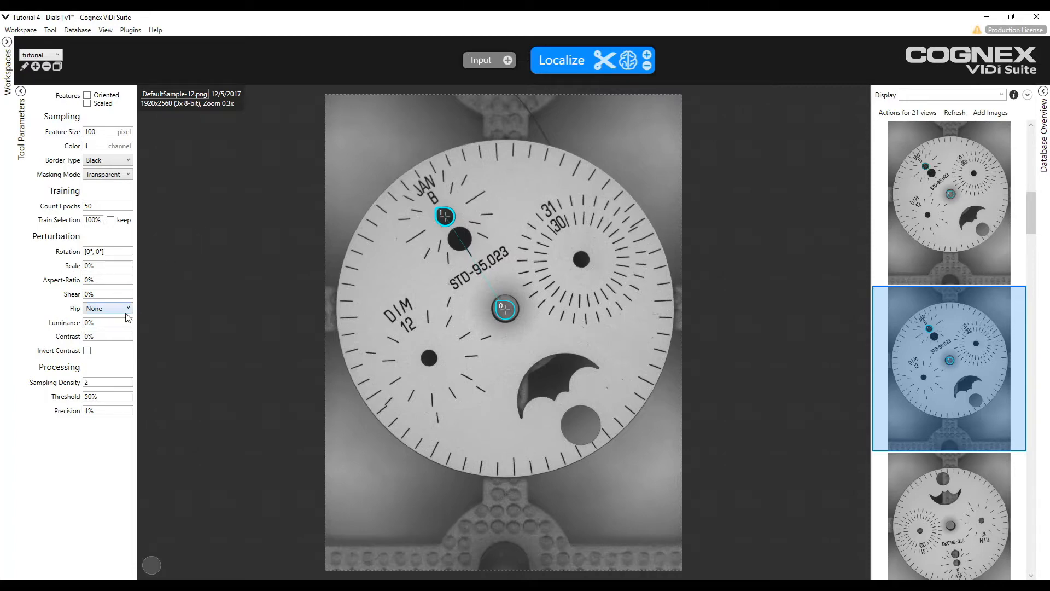
# Set the rotation perturbation to [0°, 360°] and train the Localize tool.
pyautogui.click(100, 252)
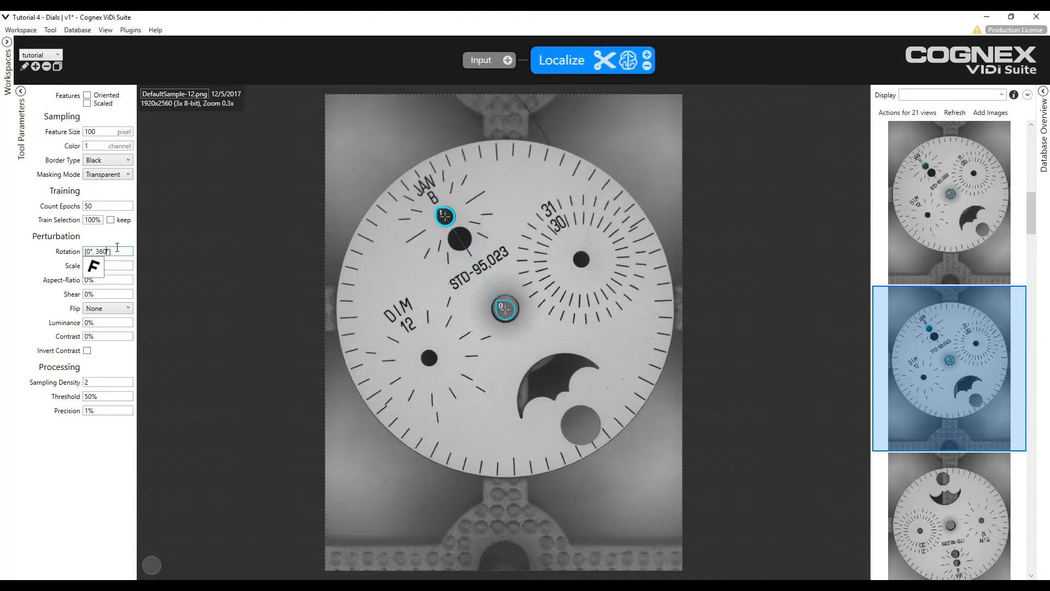
pyautogui.click(59, 269)
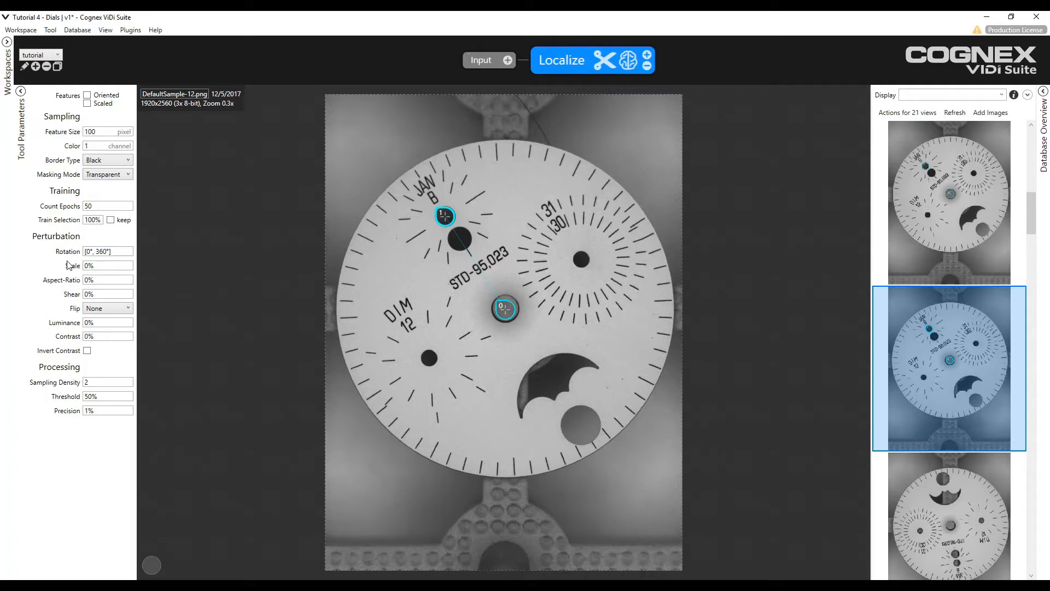
pyautogui.click(627, 61)
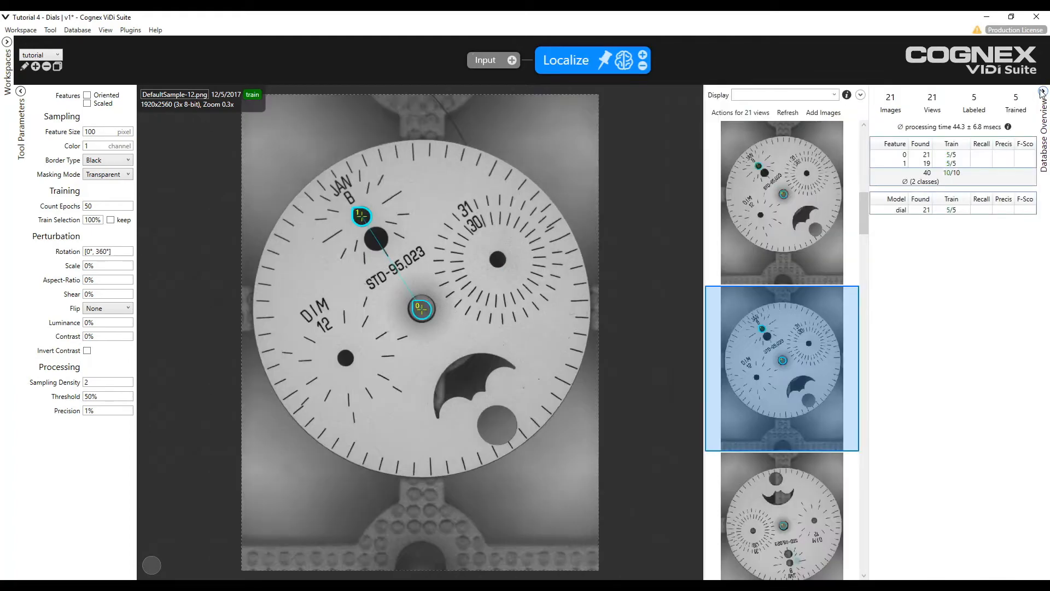
# Open the database overview and examine the node positions on the images from DefaultSample-2.png through DefaultSample-14.png.
pyautogui.click(1043, 91)
pyautogui.moveTo(859, 202); pyautogui.dragTo(866, 139)
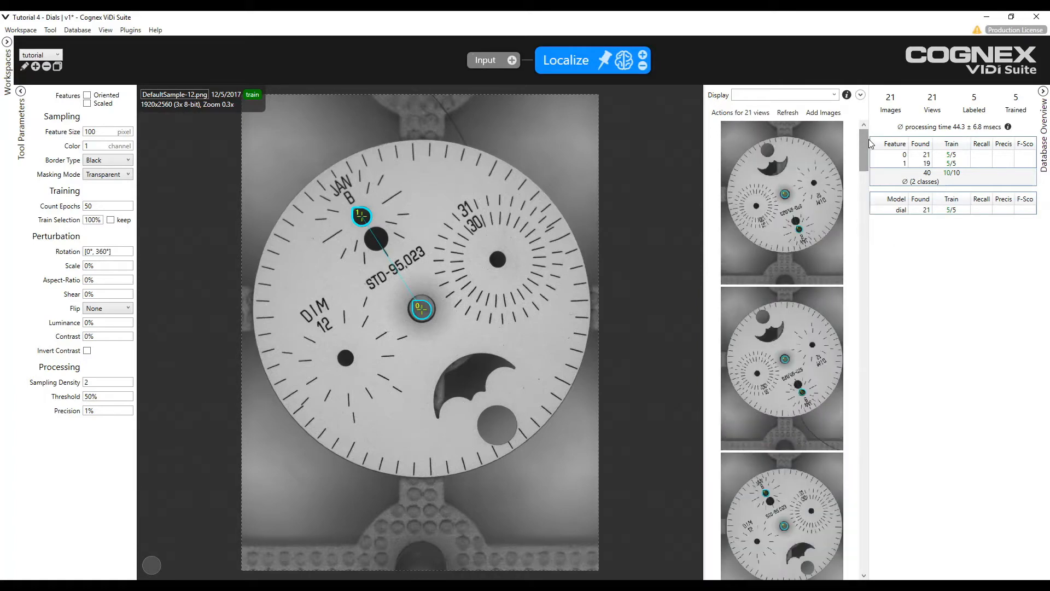
pyautogui.click(831, 195)
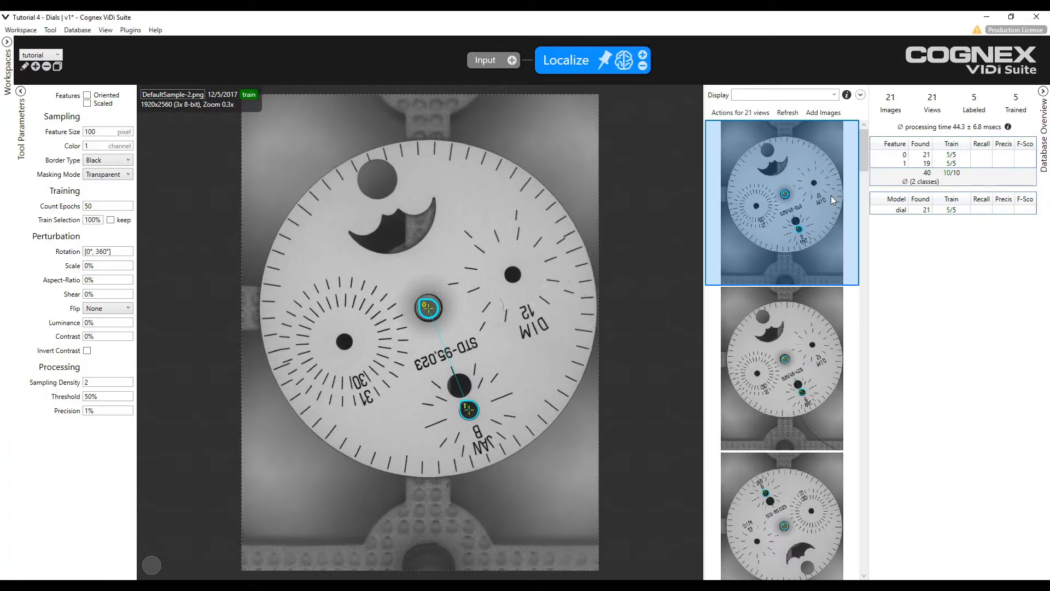
pyautogui.press('Down')
pyautogui.press('Down')
pyautogui.press('Down')
pyautogui.press('Down')
pyautogui.press('Down')
pyautogui.press('Down')
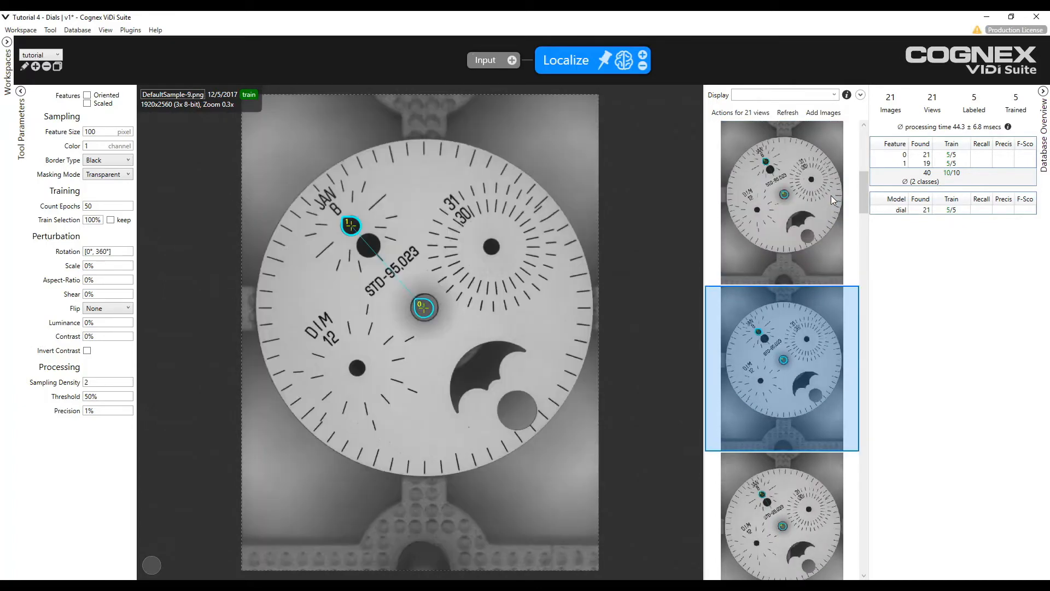
pyautogui.press('Up')
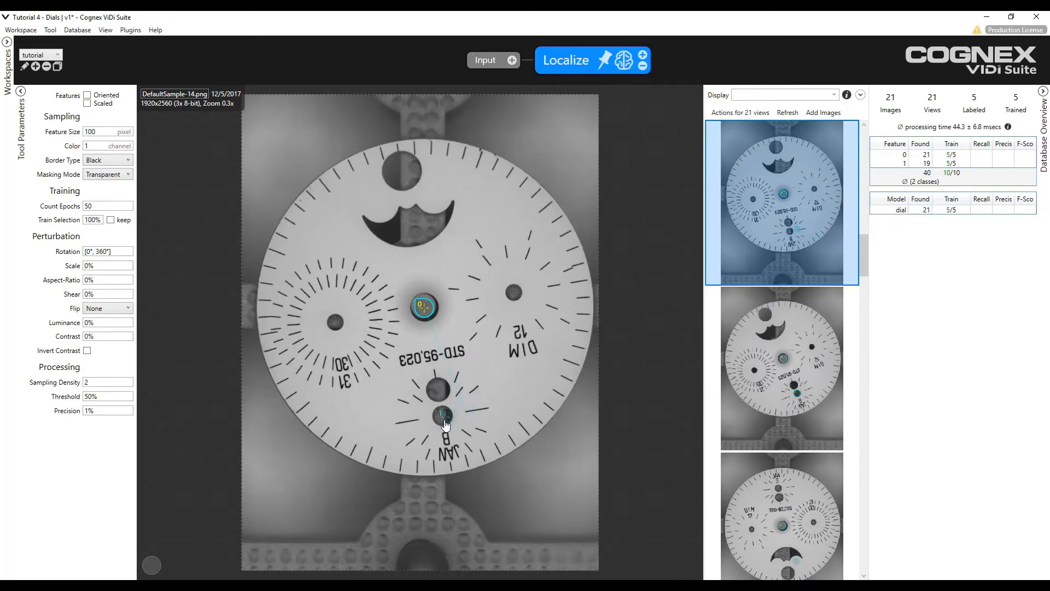
# Label DefaultSample-14.png and DefaultSample-16.png with node 1 on the smaller hole nearest the JAN text and node 0 on the central hole.
pyautogui.click(443, 416)
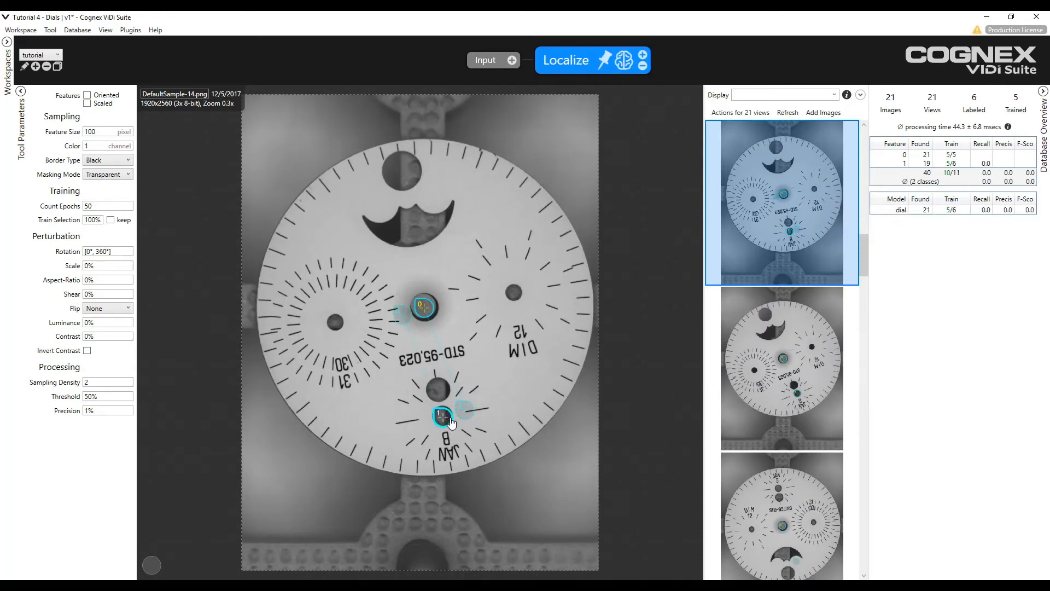
pyautogui.click(430, 319)
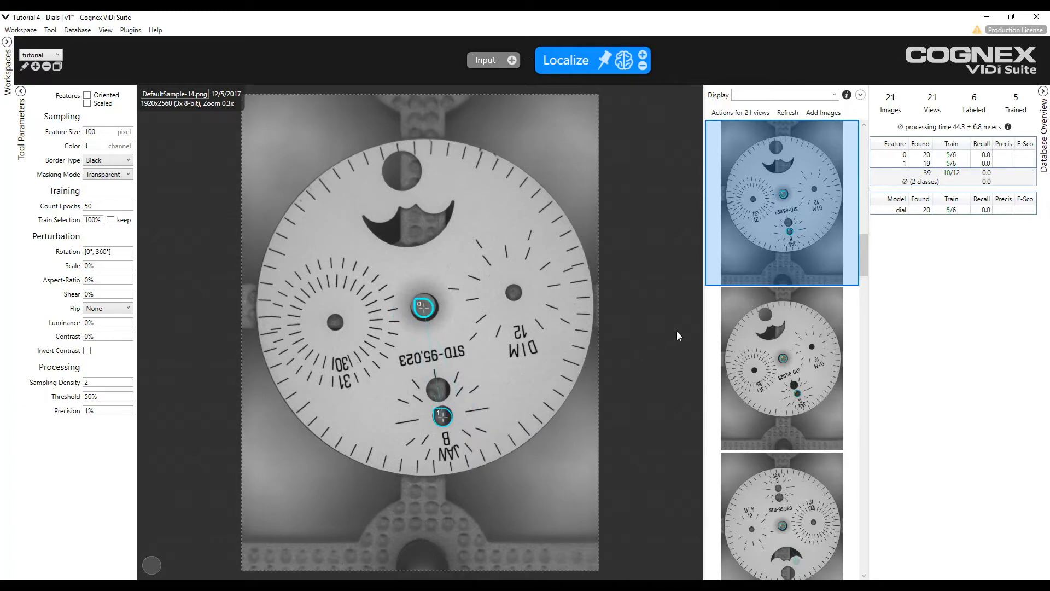
pyautogui.click(774, 369)
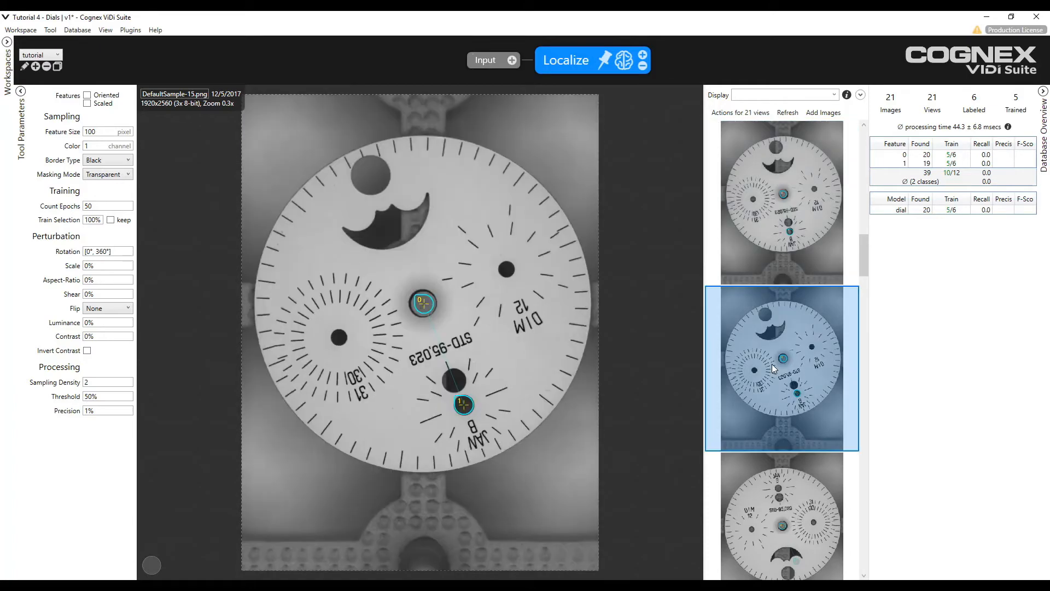
pyautogui.scroll(-1, 774, 367)
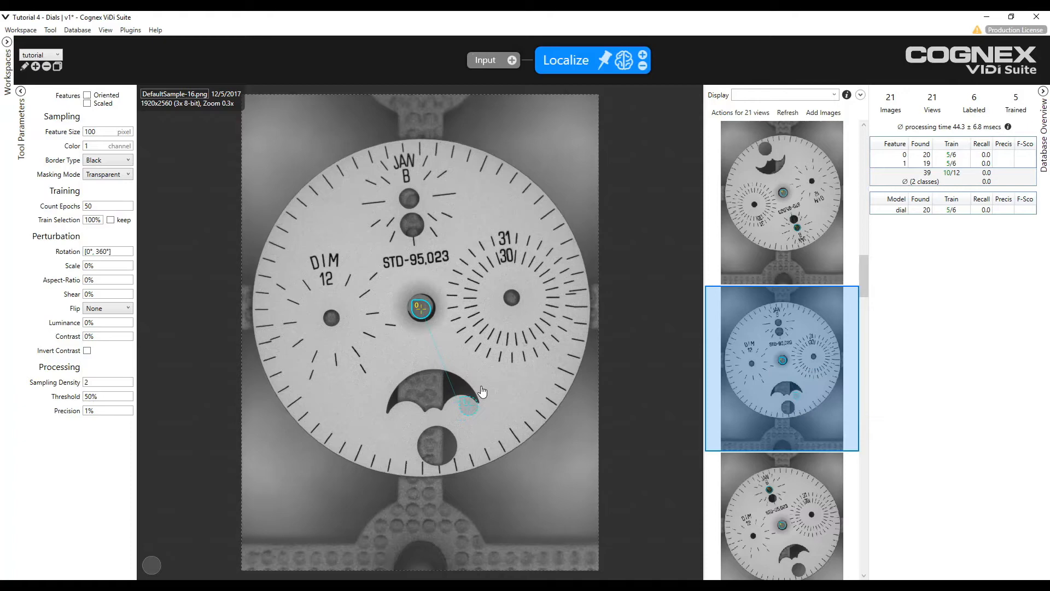
pyautogui.click(407, 195)
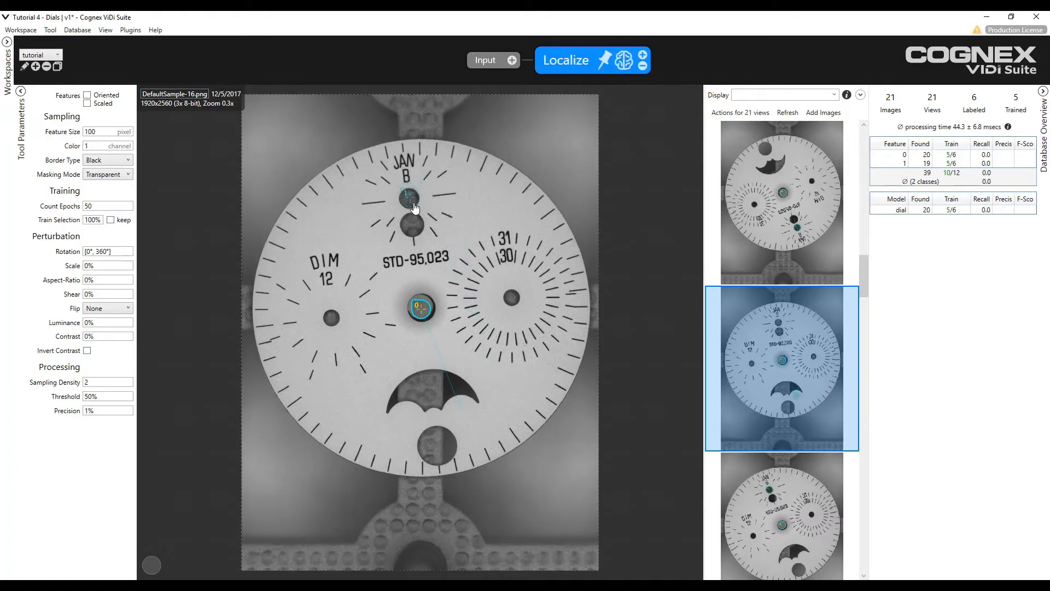
pyautogui.click(421, 308)
# Examine the node positions found on the remaining images from DefaultSample-17.png through bad-009.png.
pyautogui.click(786, 496)
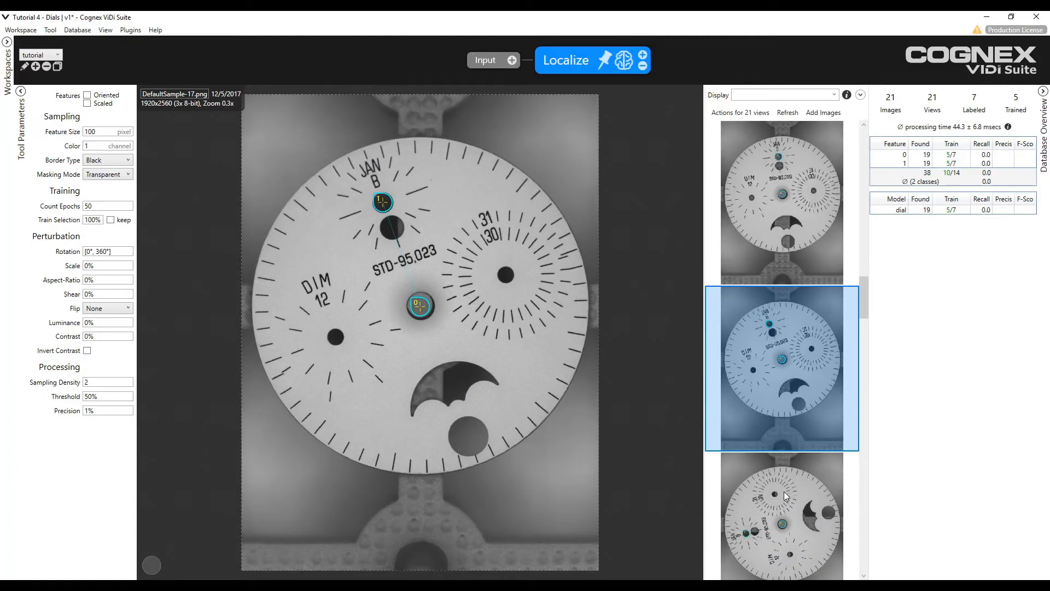
pyautogui.click(786, 495)
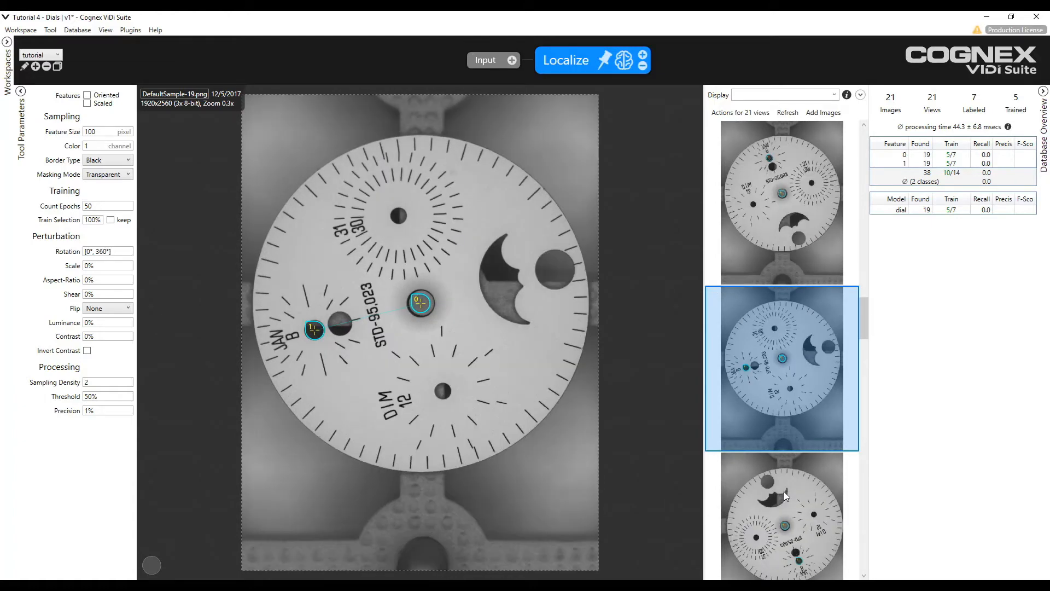
pyautogui.click(783, 491)
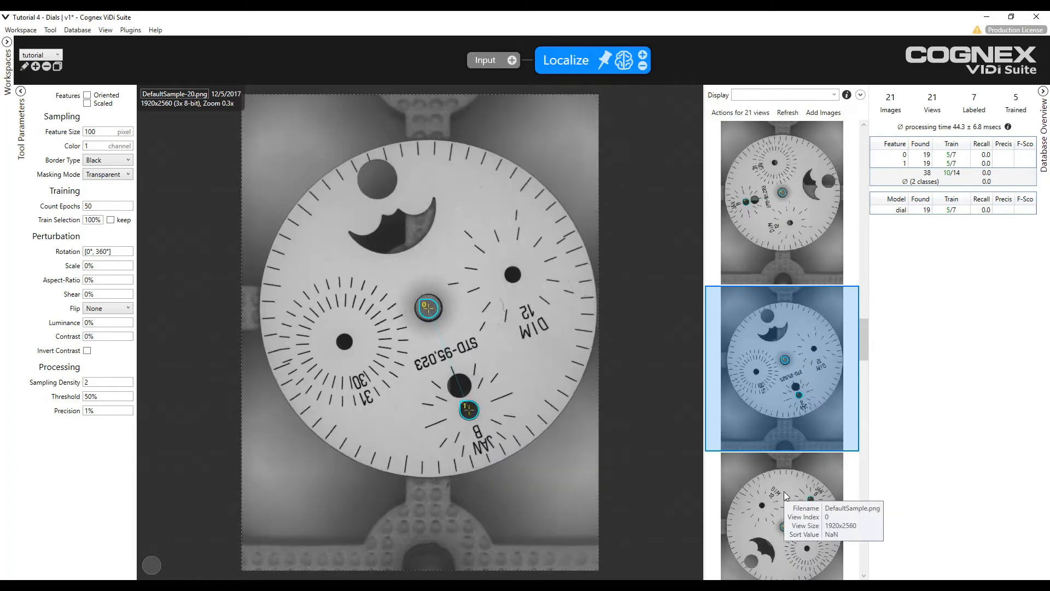
pyautogui.click(783, 491)
pyautogui.click(785, 495)
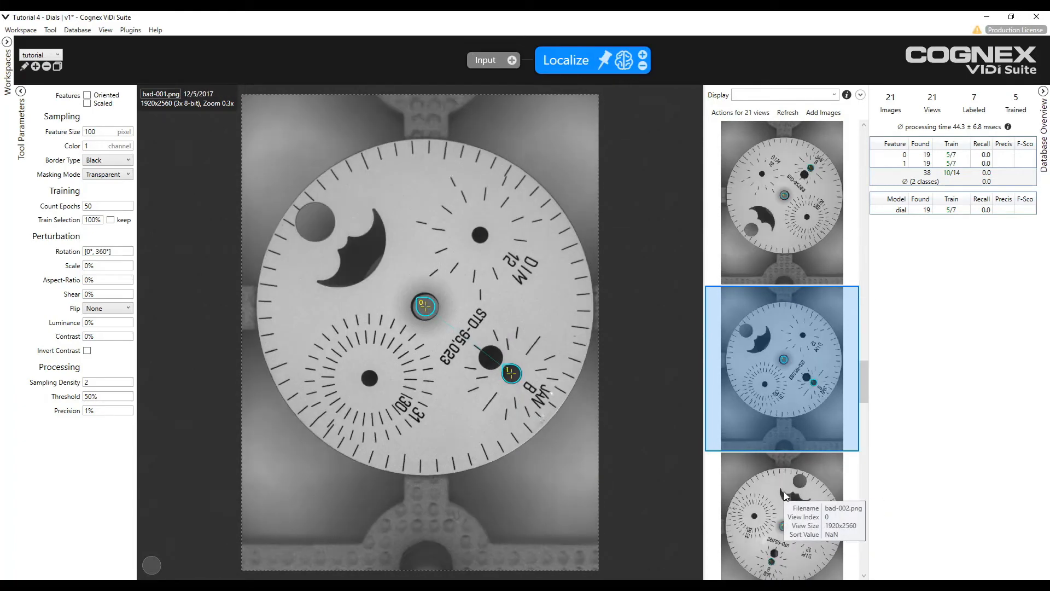
pyautogui.click(786, 495)
pyautogui.click(785, 495)
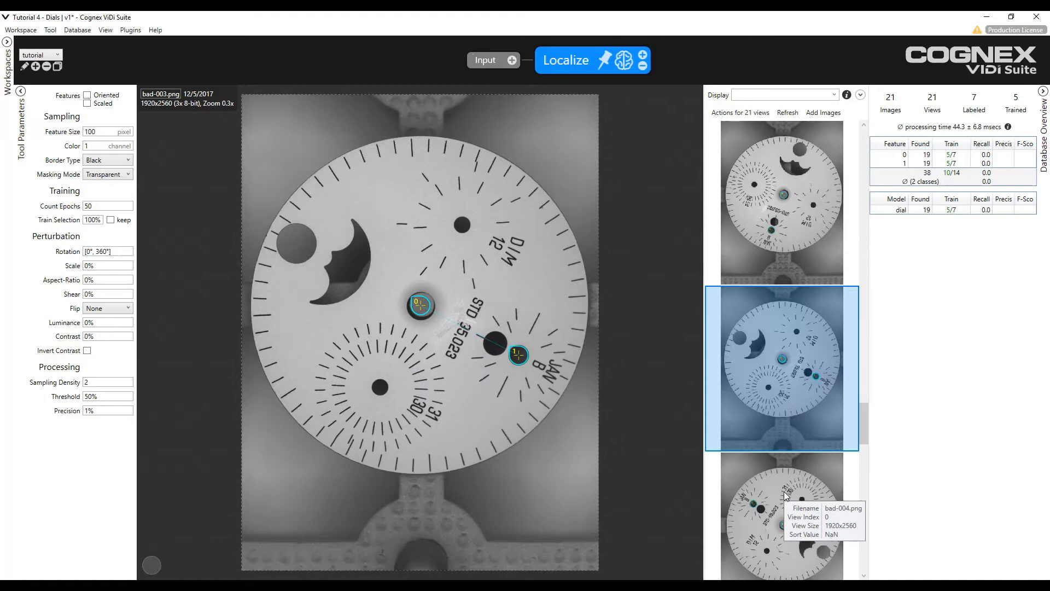
pyautogui.click(785, 495)
pyautogui.click(785, 496)
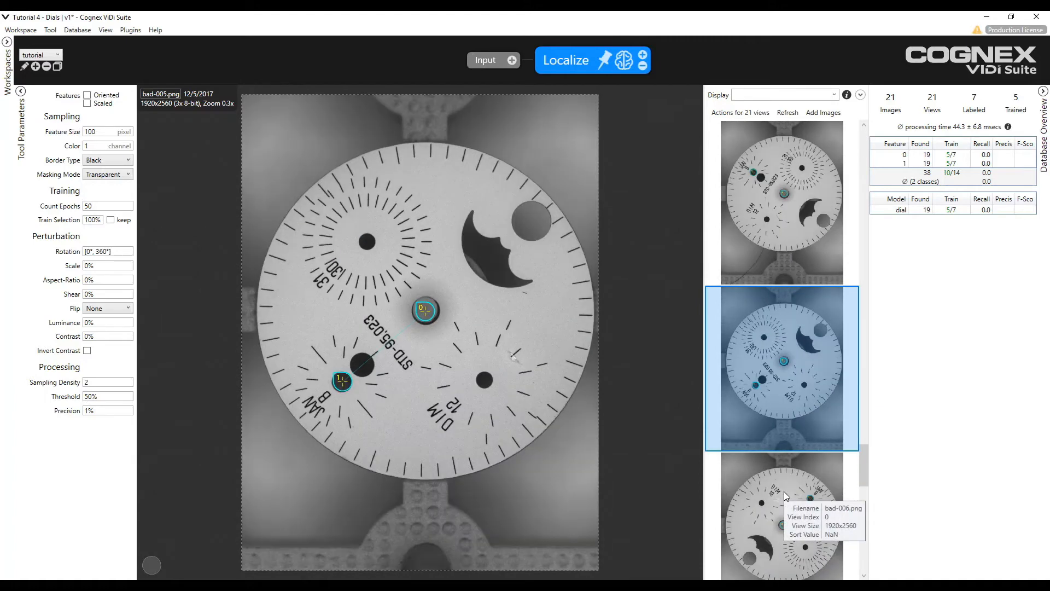
pyautogui.click(783, 492)
pyautogui.click(783, 491)
pyautogui.click(783, 491)
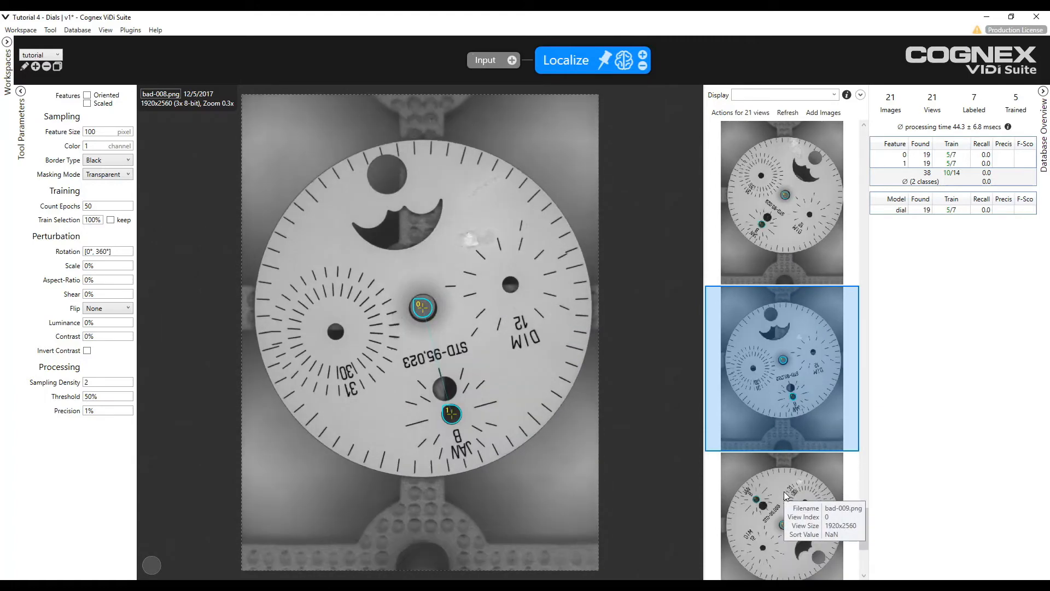
pyautogui.click(783, 491)
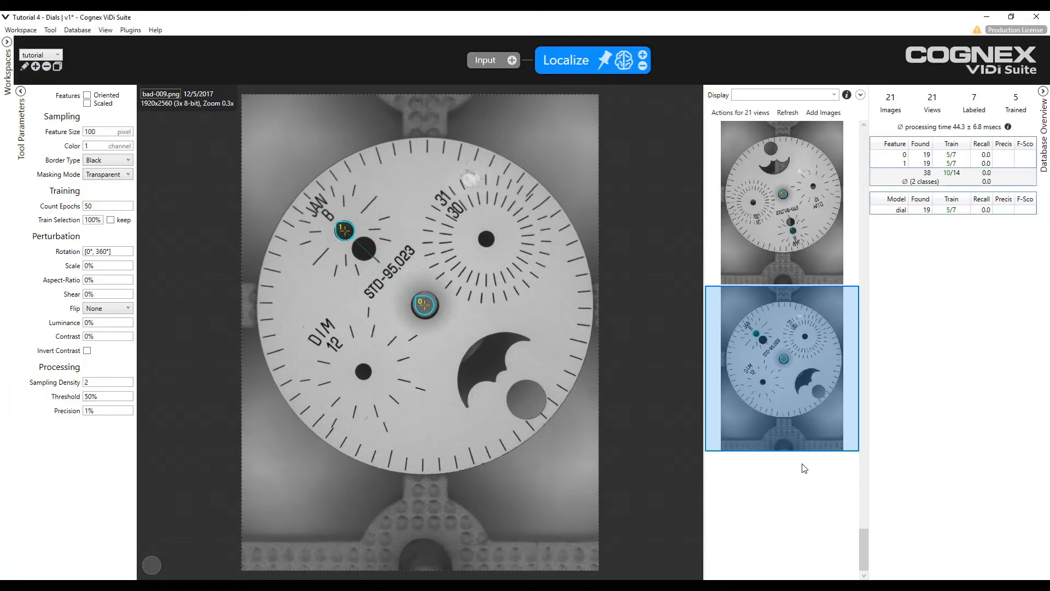
# Retrain the Localize tool with the added labels, then check the node positions on all images back to DefaultSample-2.png.
pyautogui.click(624, 60)
pyautogui.press('Up')
pyautogui.press('Up')
pyautogui.press('Up')
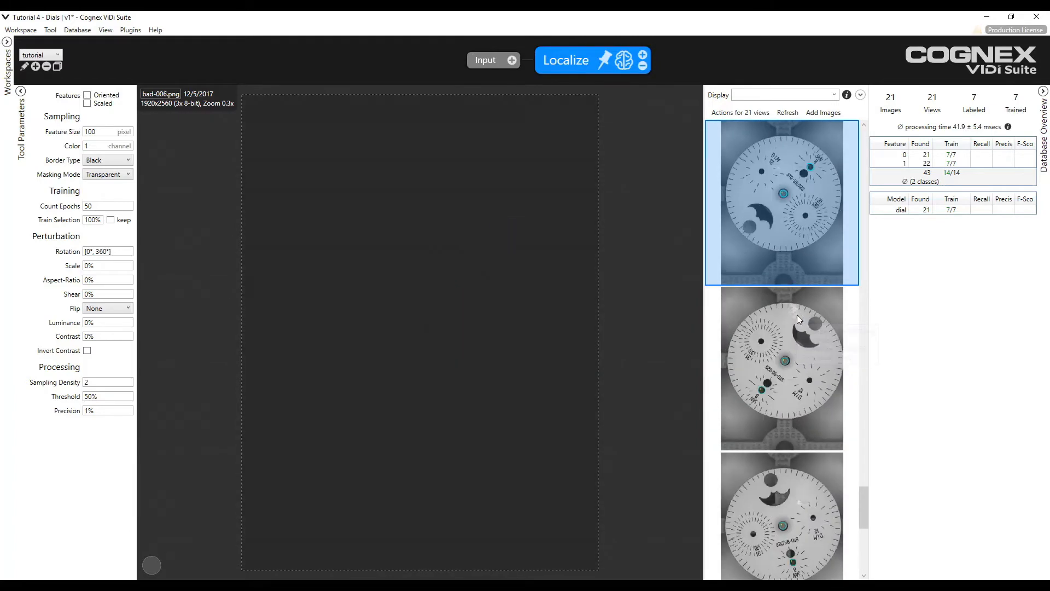
pyautogui.press('Up')
pyautogui.press('Up')
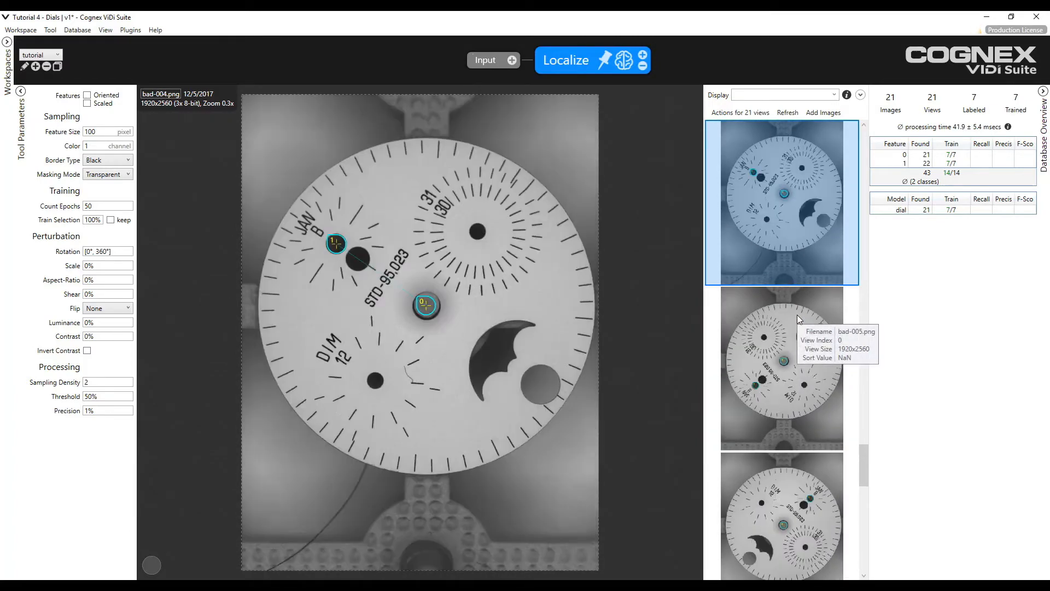
pyautogui.press('Up')
pyautogui.press('Up')
pyautogui.press('Up')
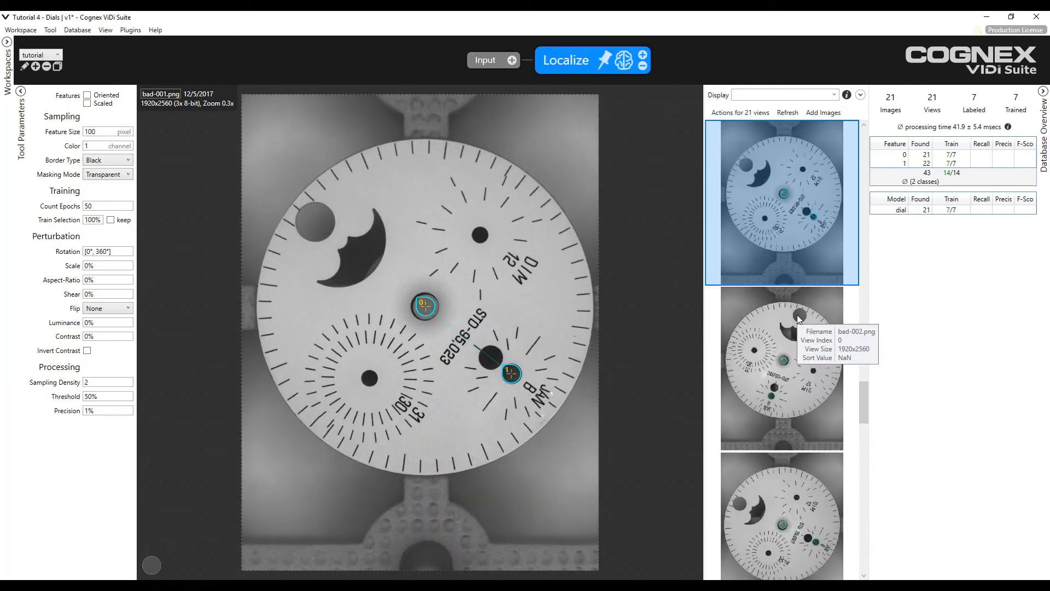
pyautogui.press('Up')
pyautogui.press('Up')
pyautogui.press('Up')
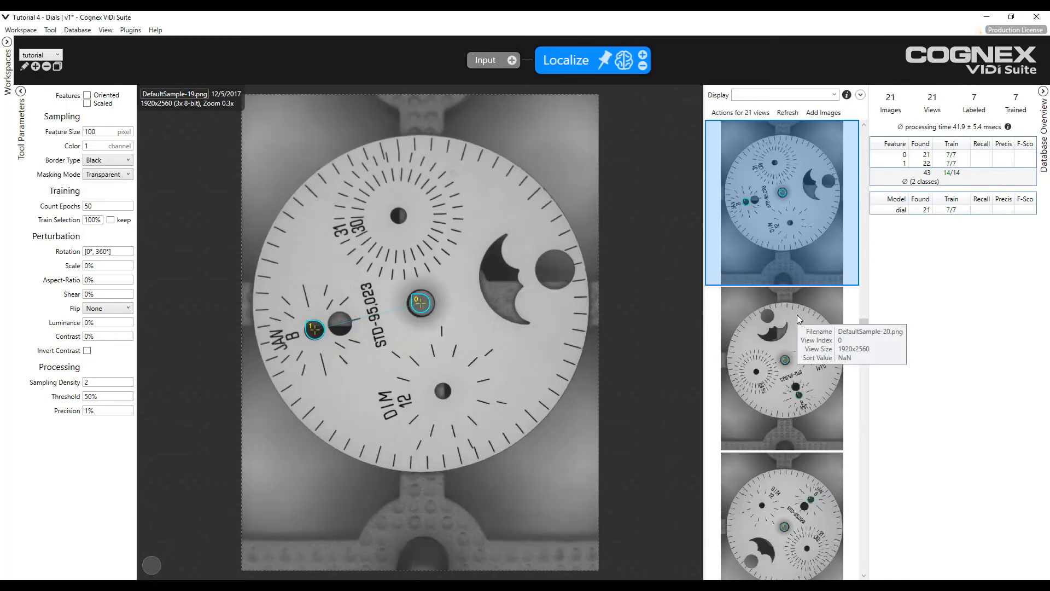
pyautogui.press('Up')
pyautogui.press('Up')
pyautogui.press('Up')
pyautogui.press('Up')
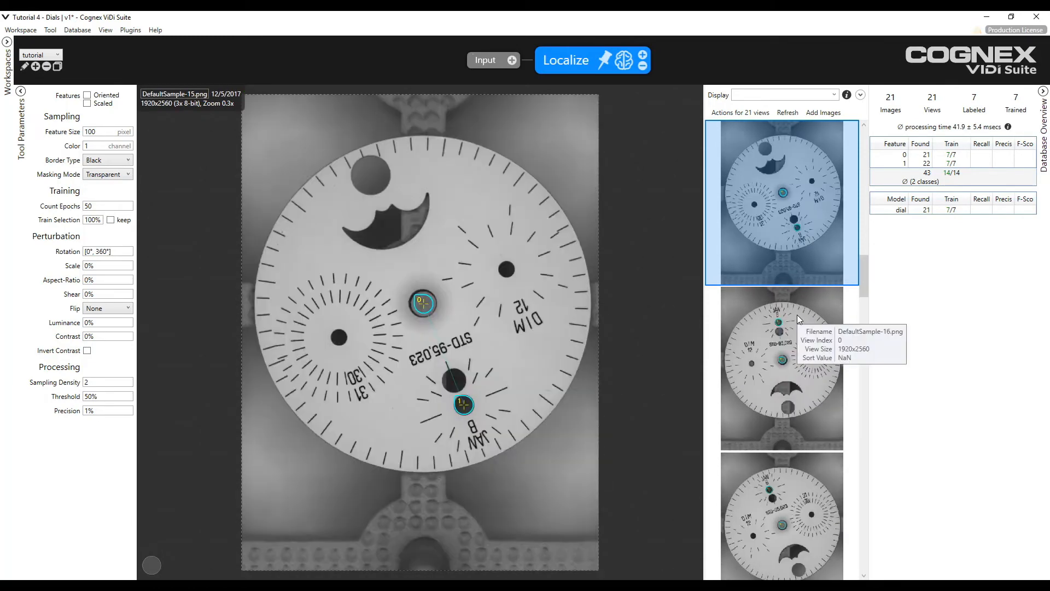
pyautogui.press('Up')
pyautogui.press('Up')
pyautogui.press('Up')
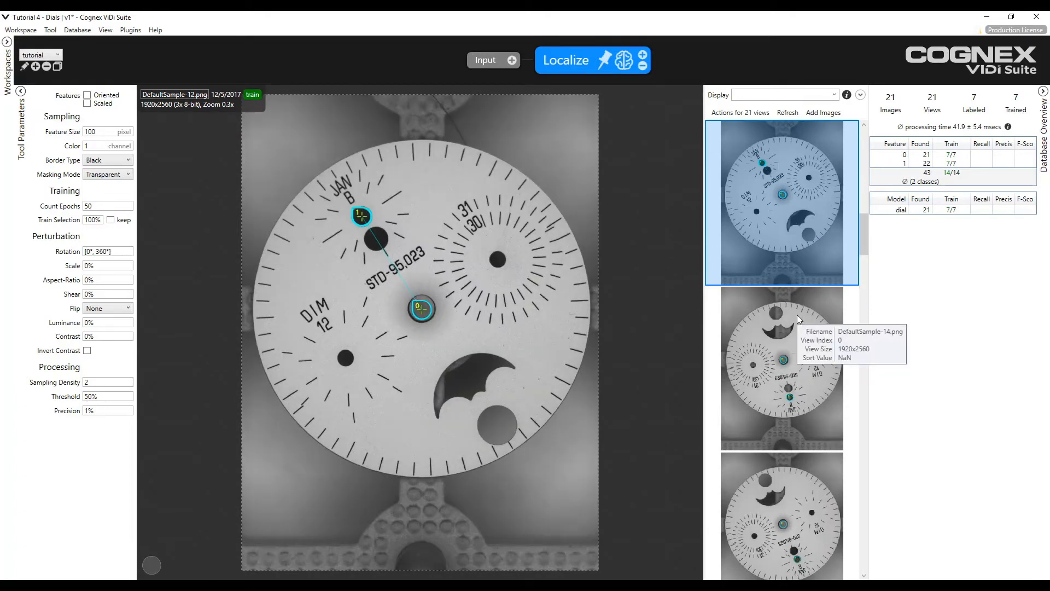
pyautogui.press('Up')
pyautogui.press('Up')
pyautogui.press('Up')
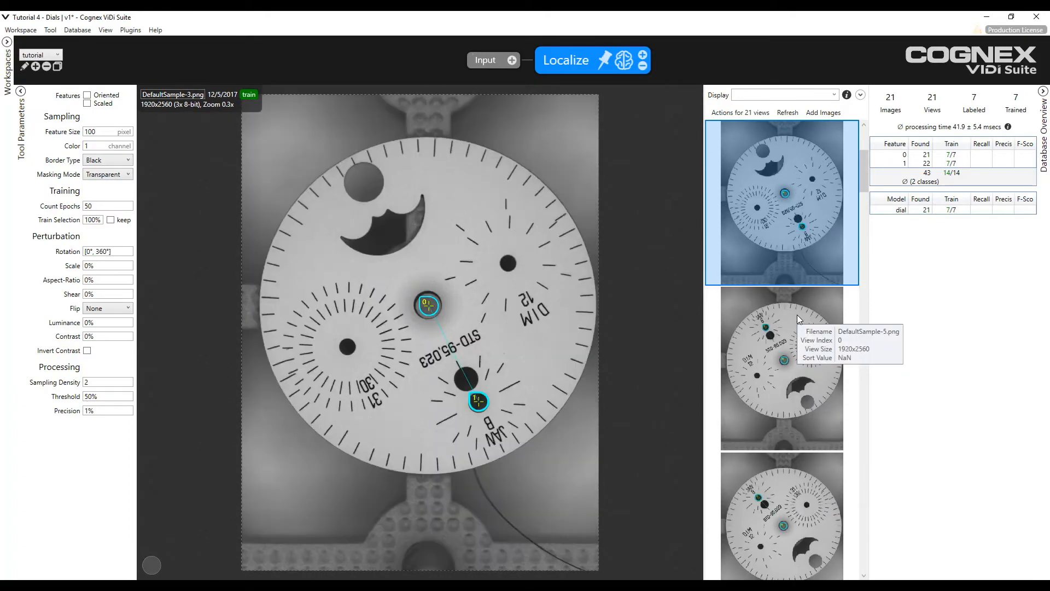
pyautogui.press('Up')
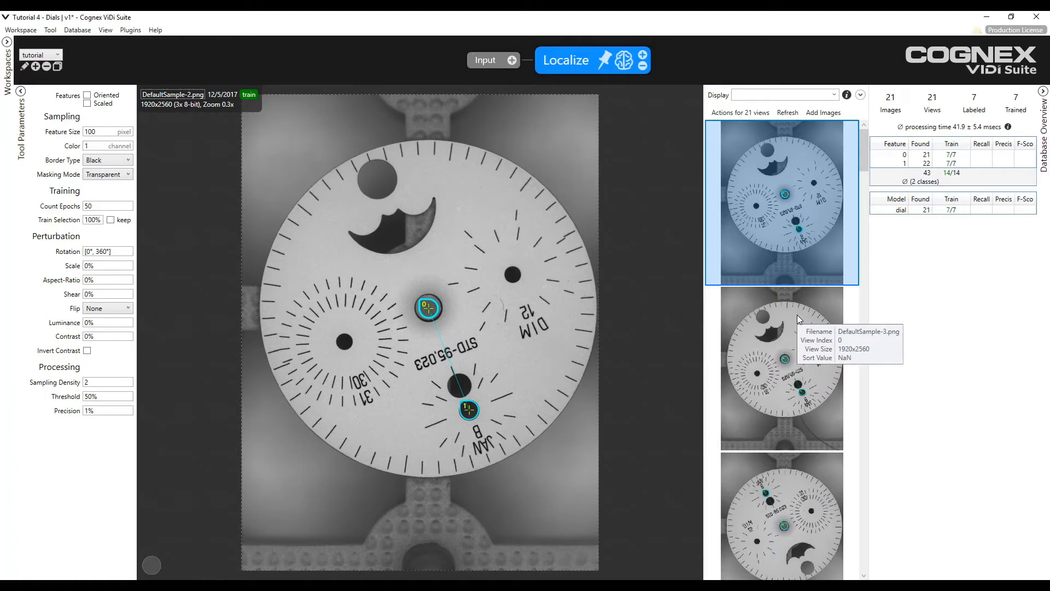
pyautogui.scroll(1, 674, 350)
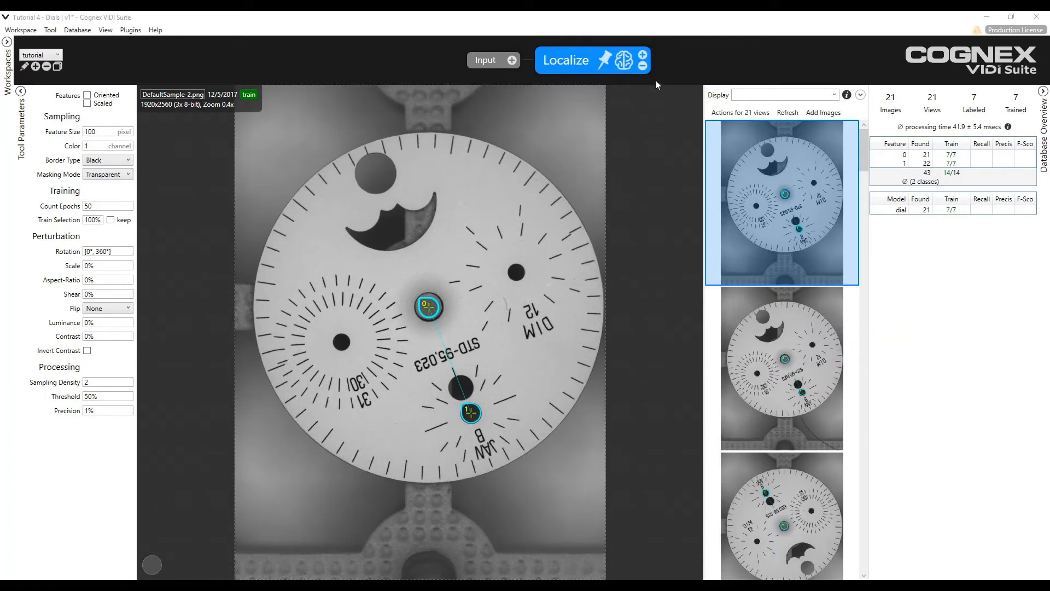
# Add an unsupervised Analyze tool after the Localize tool and open DefaultSample-2.png with its region of interest based on the dial model.
pyautogui.click(643, 55)
pyautogui.click(601, 66)
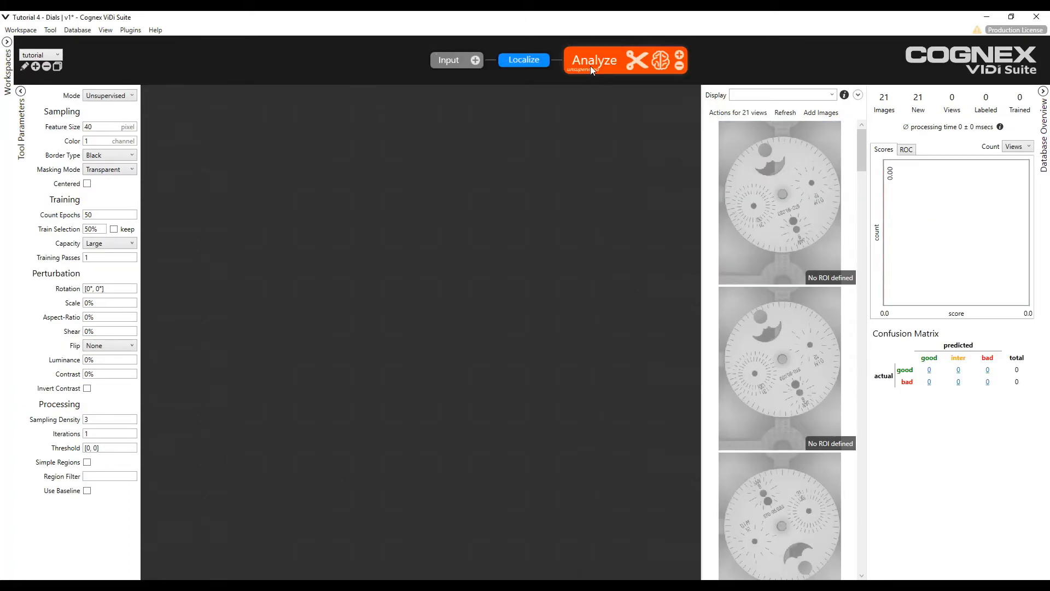
pyautogui.click(783, 240)
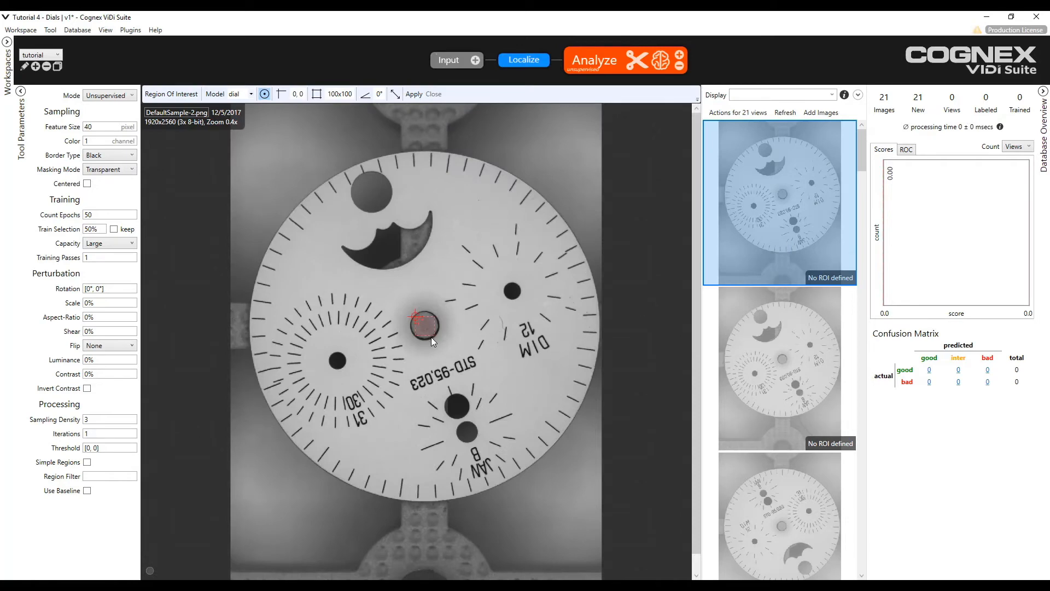
# Resize the region of interest to enclose the whole dial, about 1842 x 1841 pixels, and apply it.
pyautogui.moveTo(435, 337); pyautogui.dragTo(611, 508)
pyautogui.moveTo(610, 508); pyautogui.dragTo(611, 508)
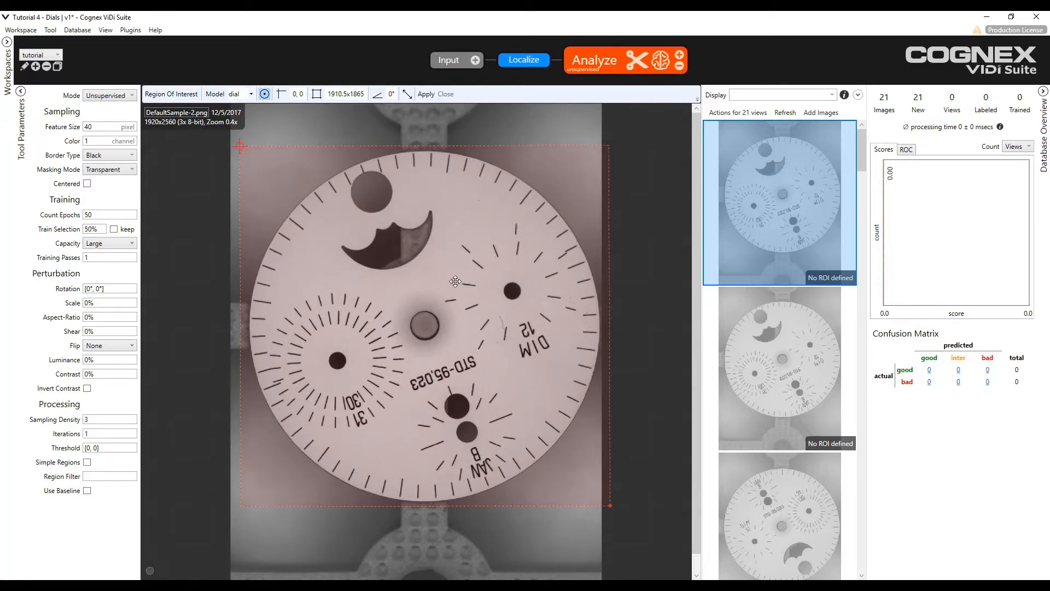
pyautogui.moveTo(610, 504); pyautogui.dragTo(603, 502)
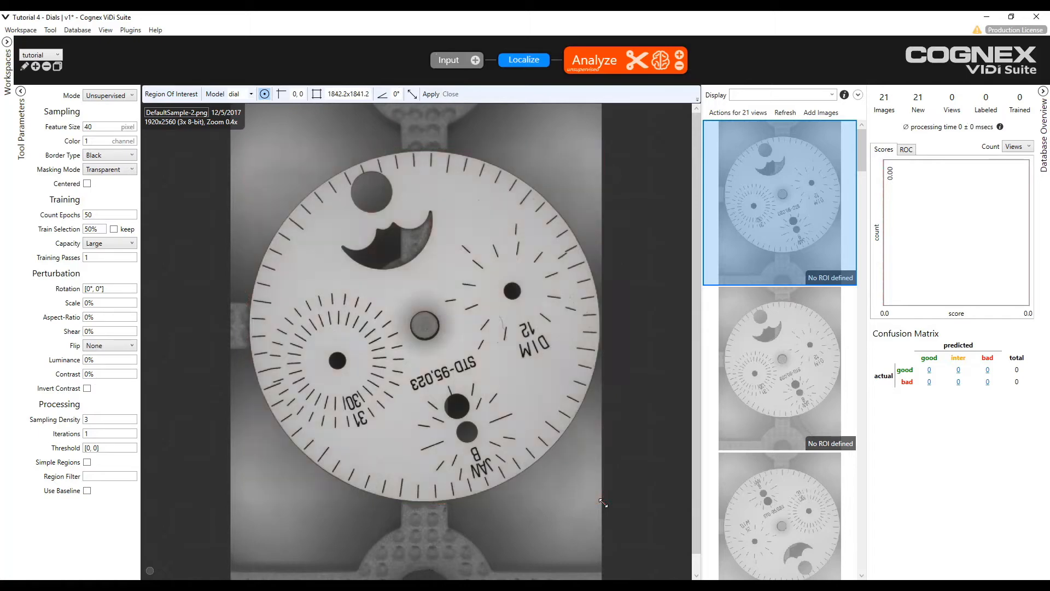
pyautogui.click(431, 94)
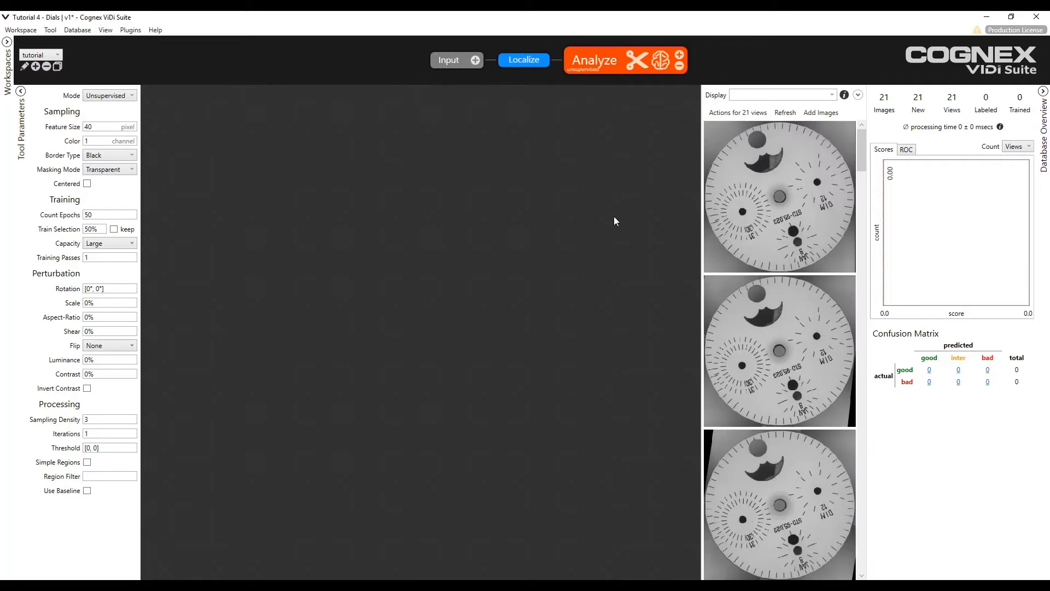
# Check the cropped dial views through the whole list, then review and reapply the region of interest on DefaultSample-2.png.
pyautogui.click(819, 211)
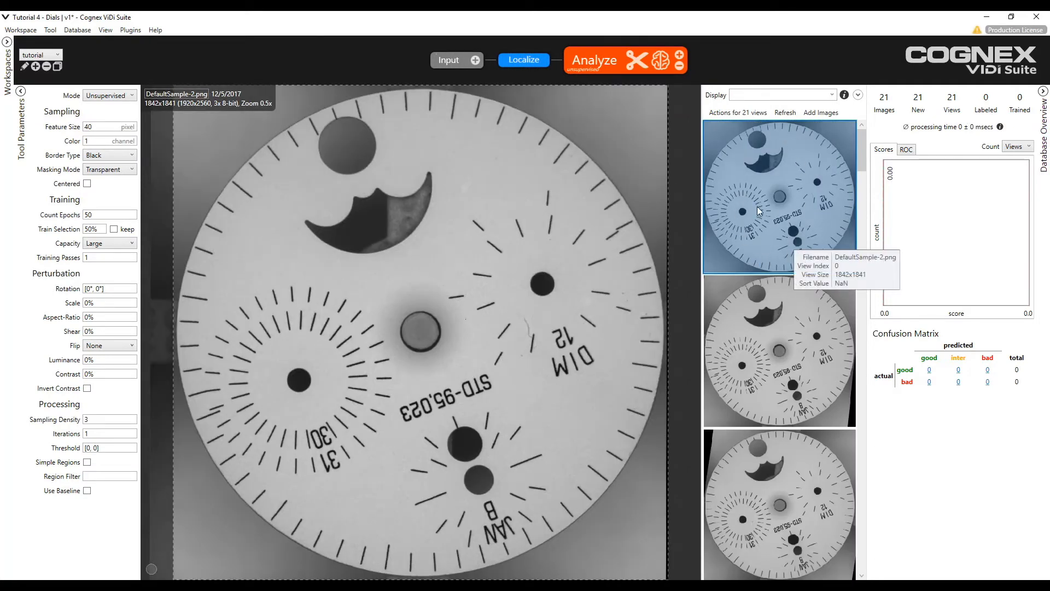
pyautogui.moveTo(862, 153); pyautogui.dragTo(852, 488)
pyautogui.moveTo(852, 525); pyautogui.dragTo(880, 149)
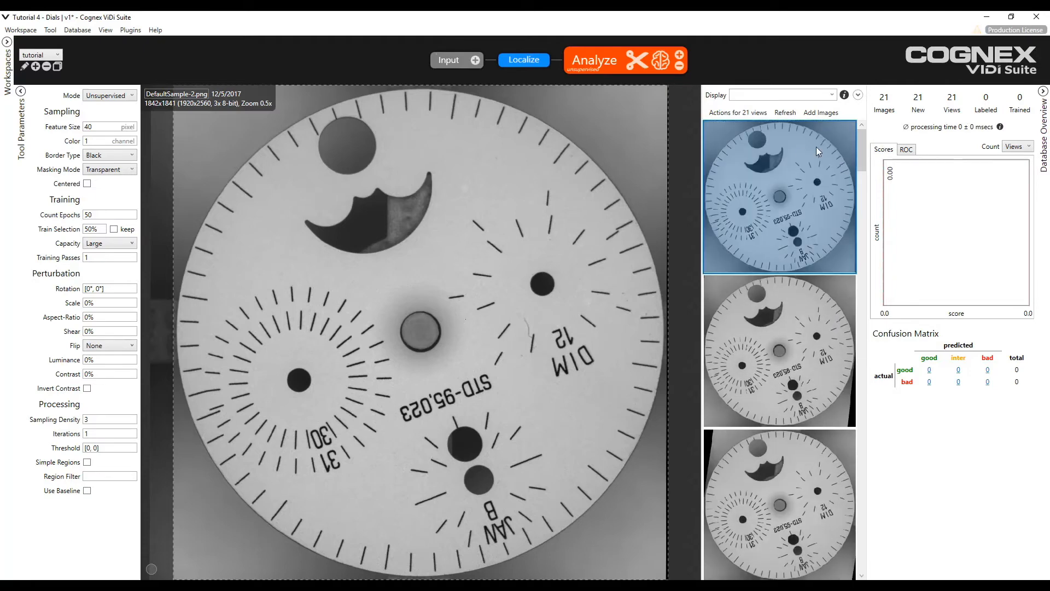
pyautogui.rightClick(478, 226)
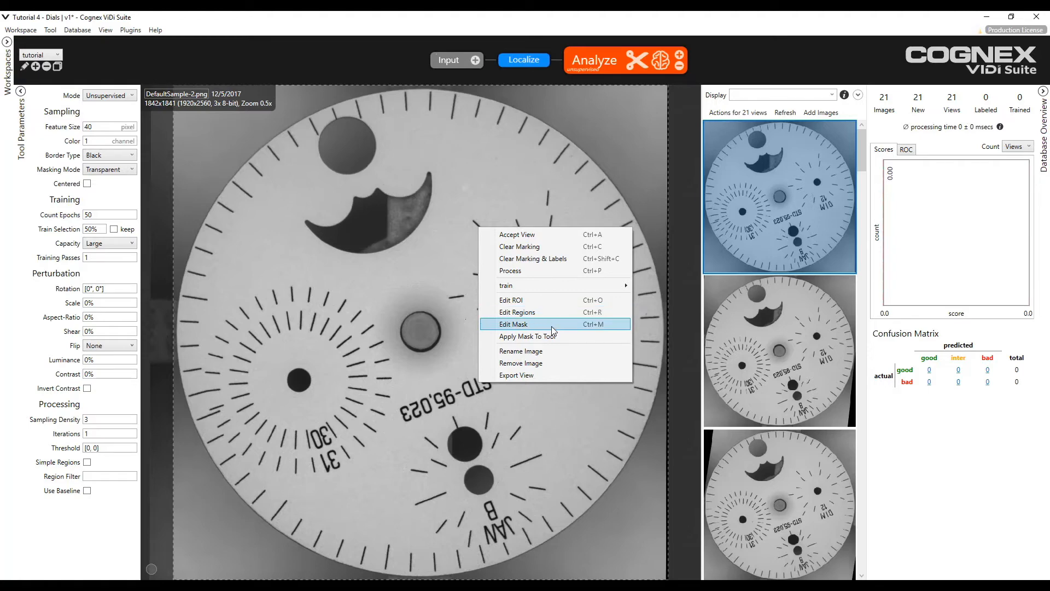
pyautogui.click(554, 301)
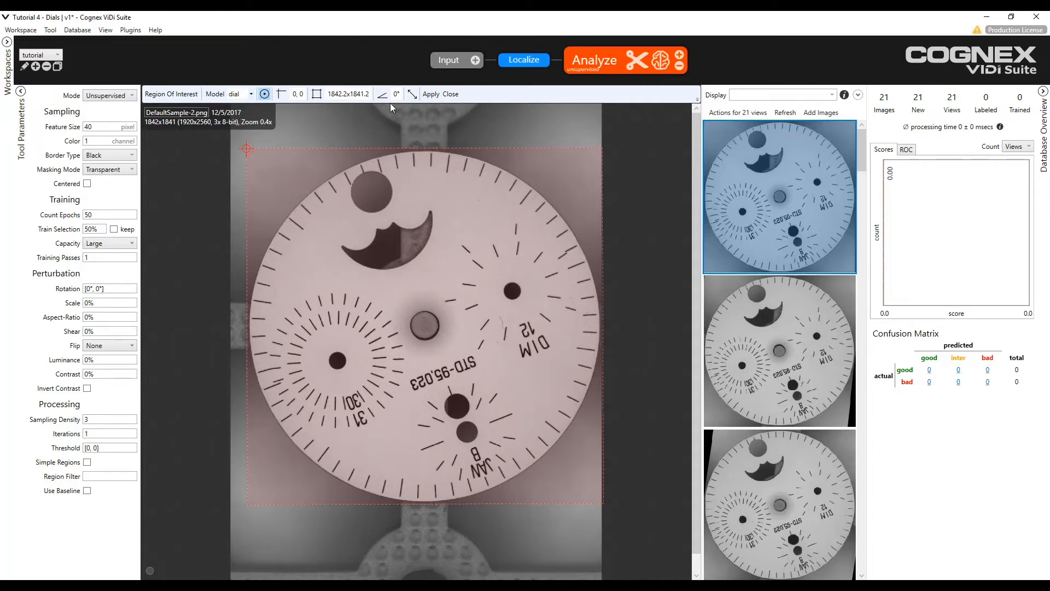
pyautogui.click(437, 95)
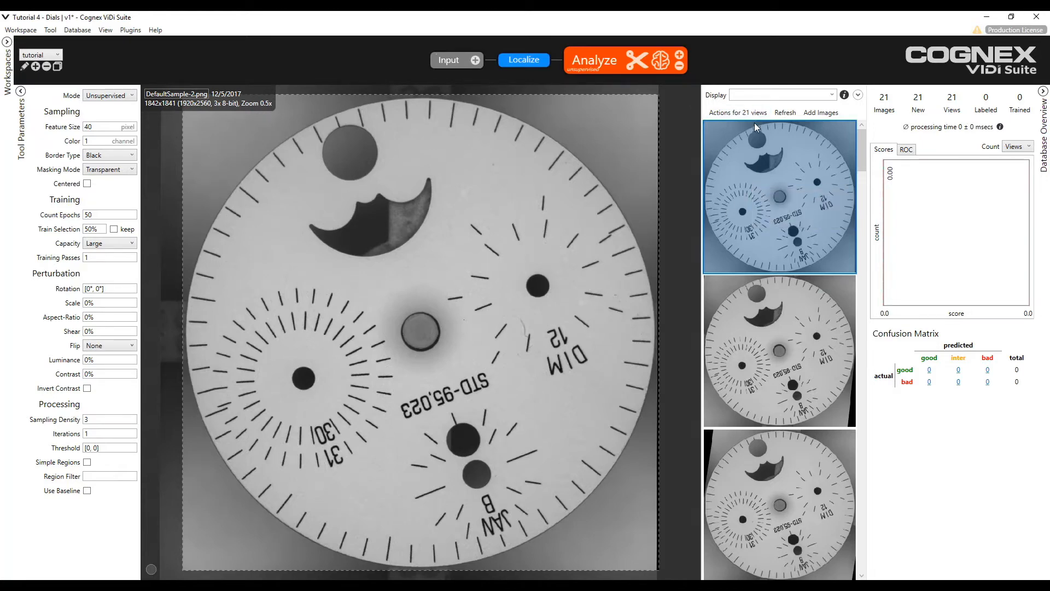
# Label all 21 views as good.
pyautogui.click(741, 113)
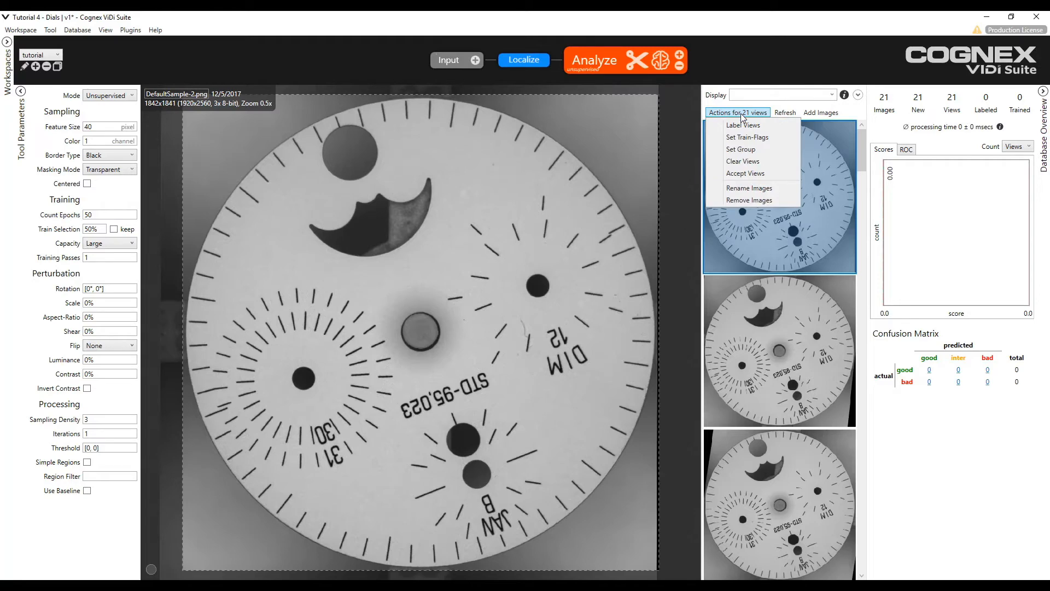
pyautogui.click(740, 125)
pyautogui.click(488, 302)
pyautogui.click(484, 310)
pyautogui.click(552, 332)
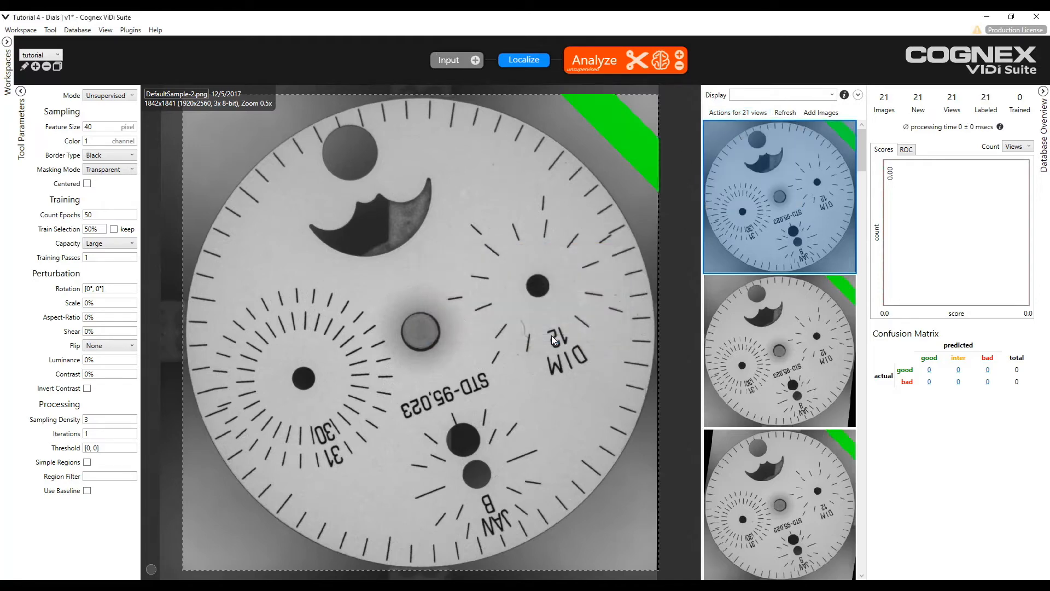
# Filter the displayed views with 'bad' and label all the filtered views as bad.
pyautogui.click(765, 92)
pyautogui.press('Return')
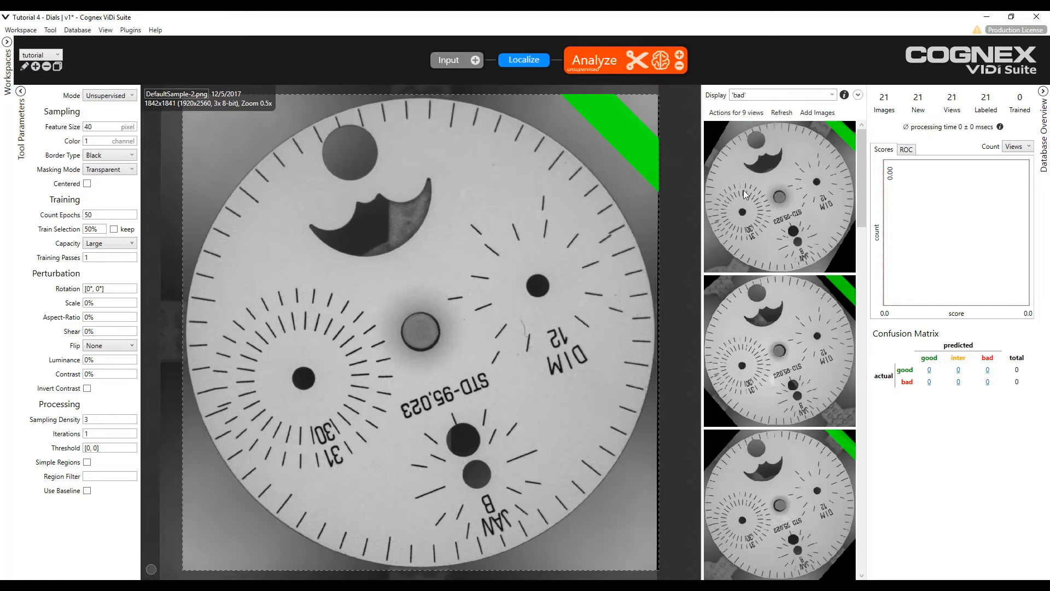
pyautogui.moveTo(743, 191)
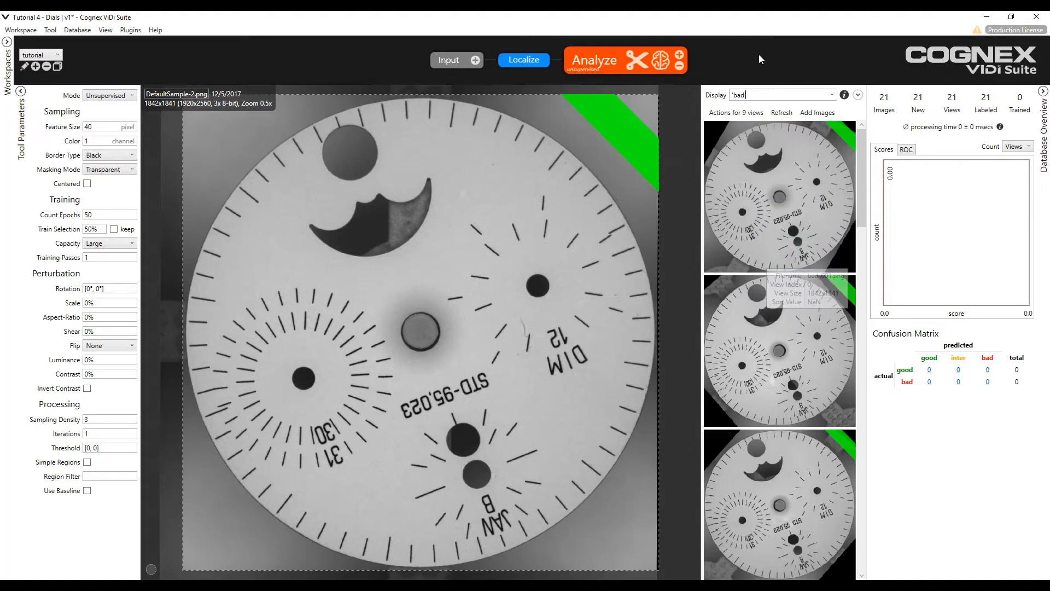
pyautogui.click(741, 115)
pyautogui.click(744, 124)
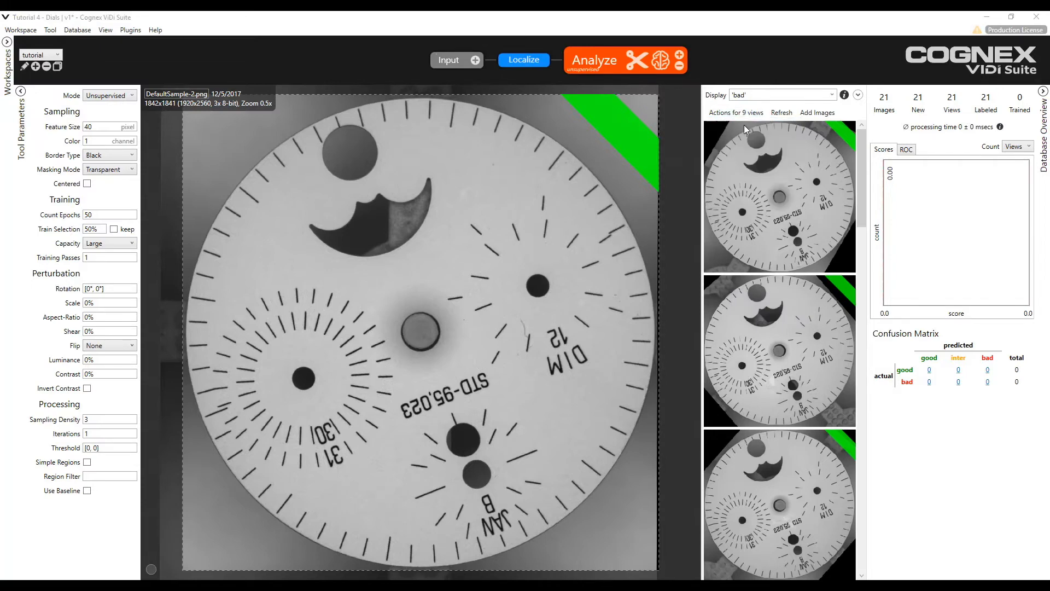
pyautogui.click(606, 297)
pyautogui.click(550, 322)
pyautogui.click(556, 334)
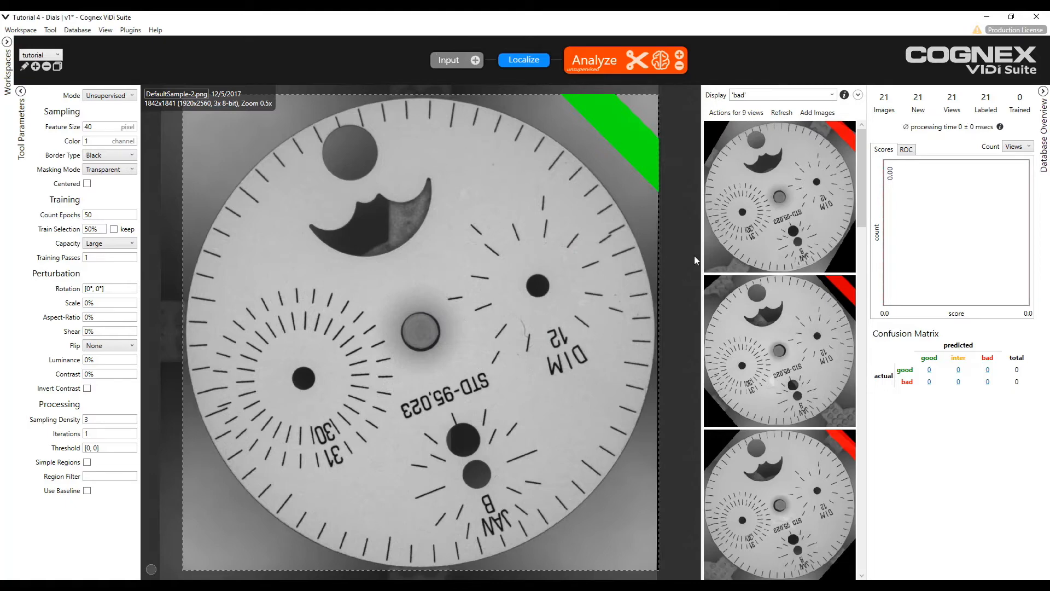
# Switch the display filter to all, then to labeled, and open the mask of DefaultSample-2.png for editing.
pyautogui.click(832, 95)
pyautogui.click(744, 105)
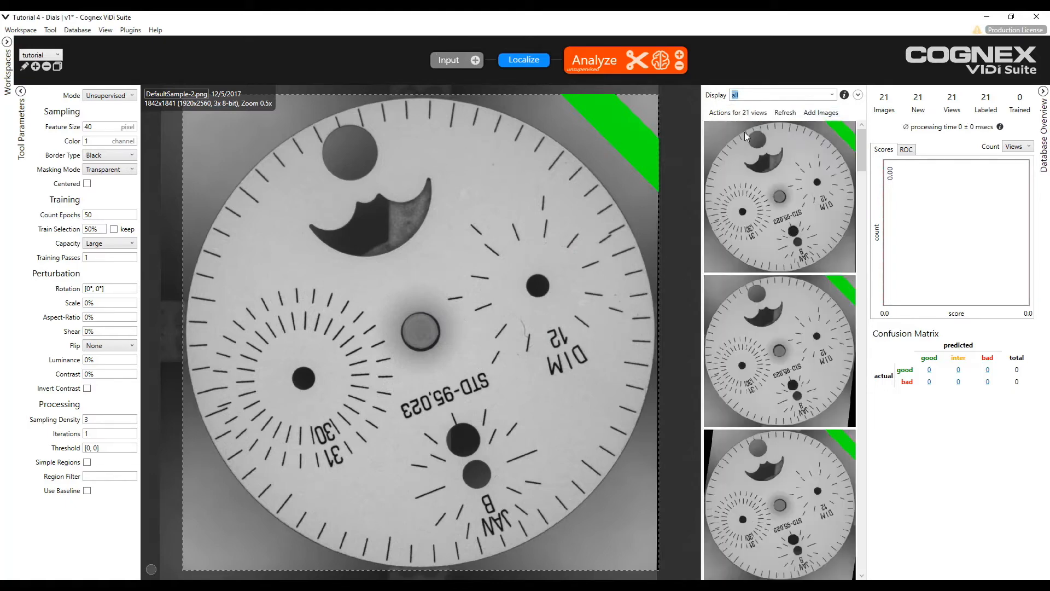
pyautogui.click(832, 95)
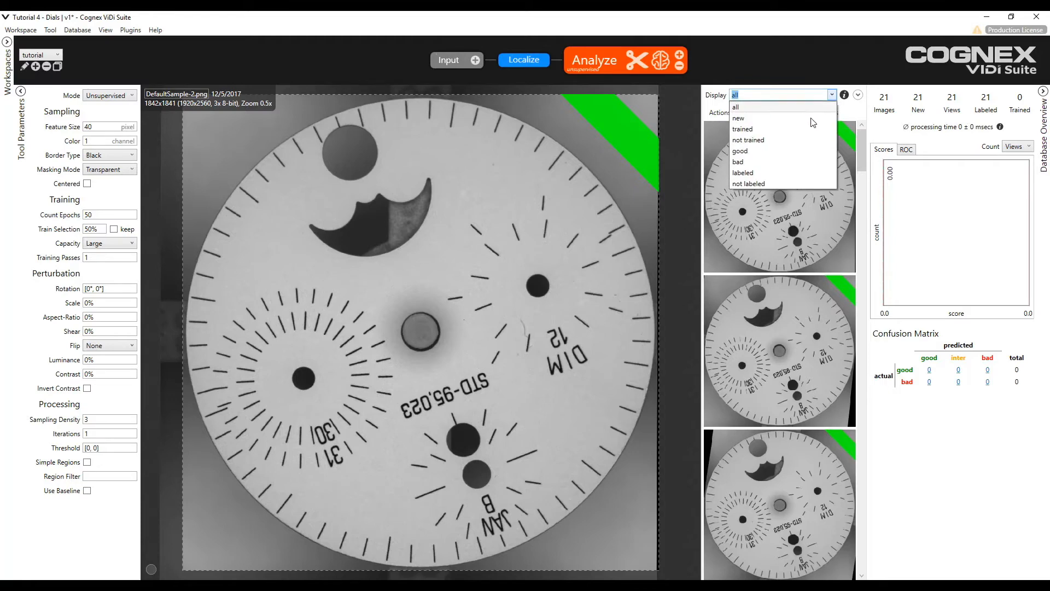
pyautogui.click(779, 174)
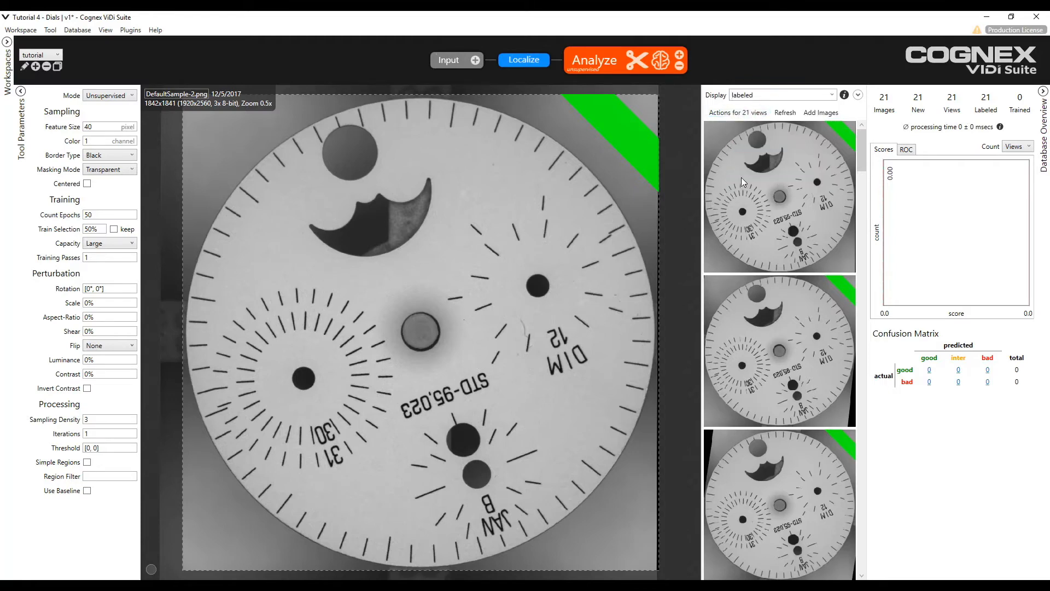
pyautogui.click(752, 192)
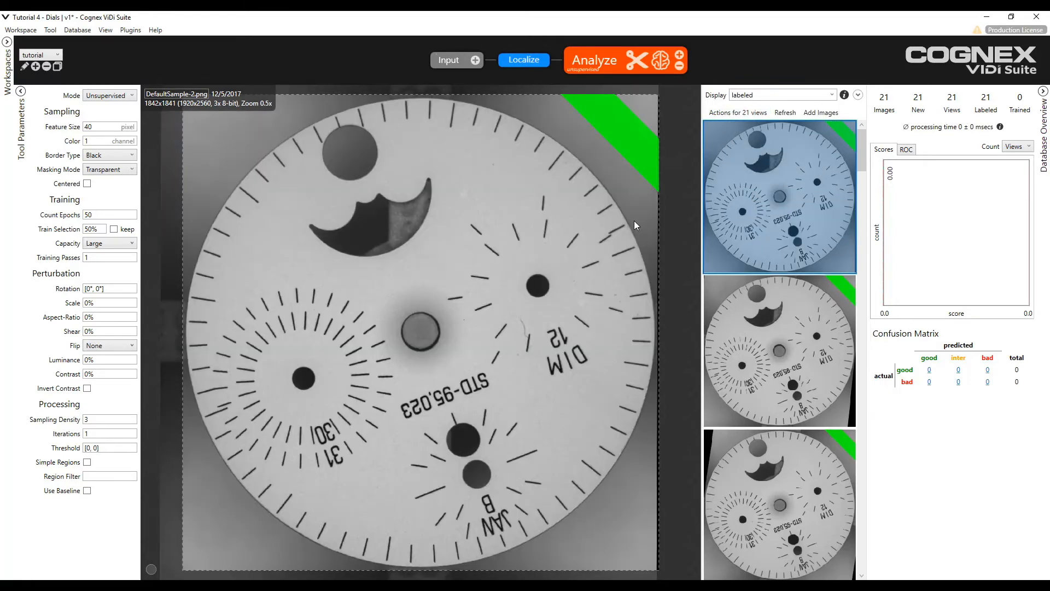
pyautogui.rightClick(394, 189)
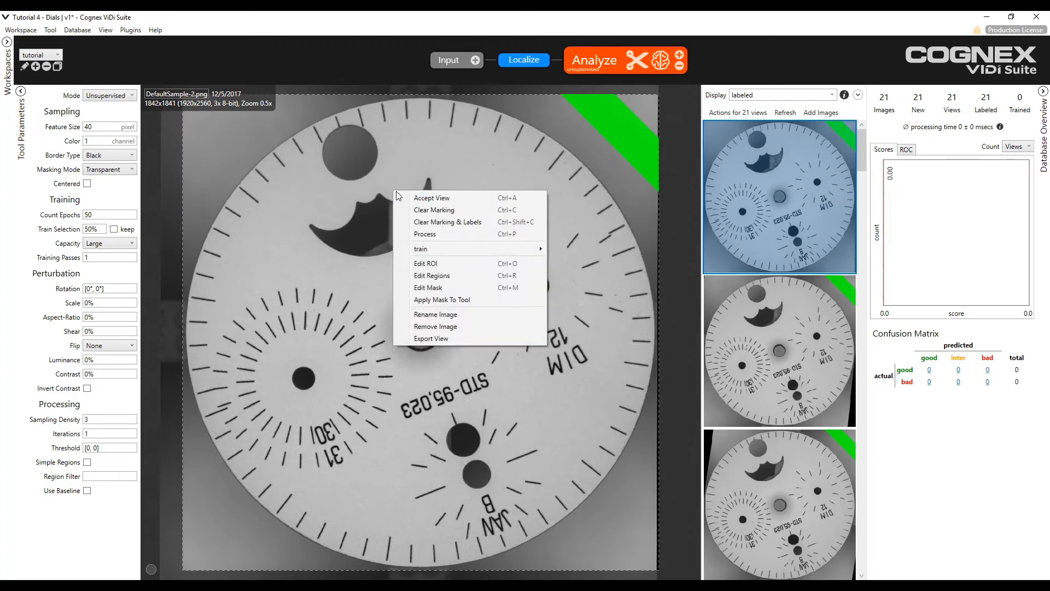
pyautogui.click(461, 288)
pyautogui.click(483, 292)
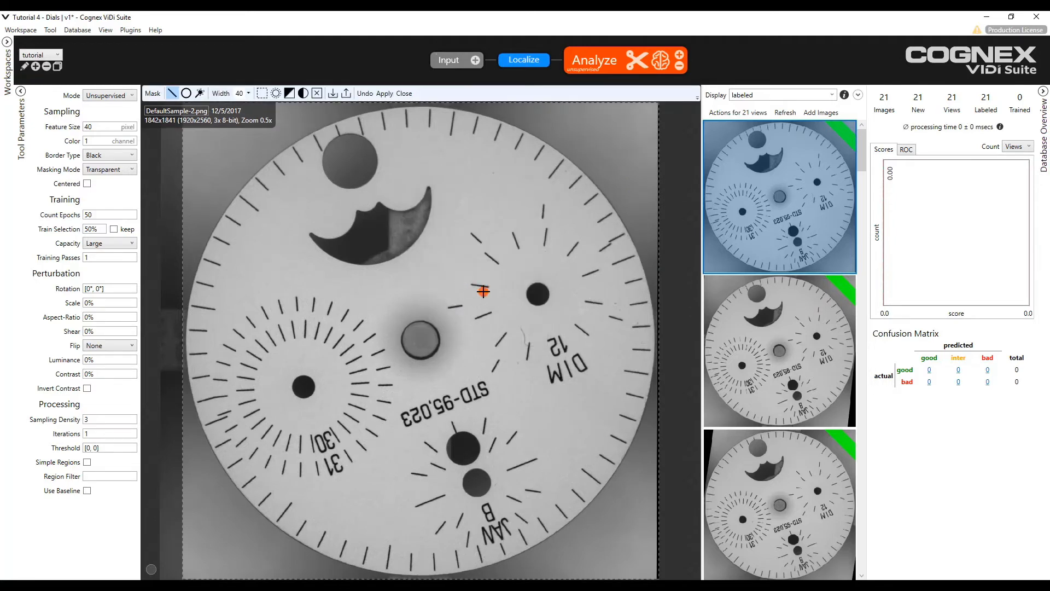
# Try masking the area outside the dial with an inverted circle, then clear the mask.
pyautogui.click(186, 94)
pyautogui.moveTo(420, 341); pyautogui.dragTo(652, 361)
pyautogui.click(289, 93)
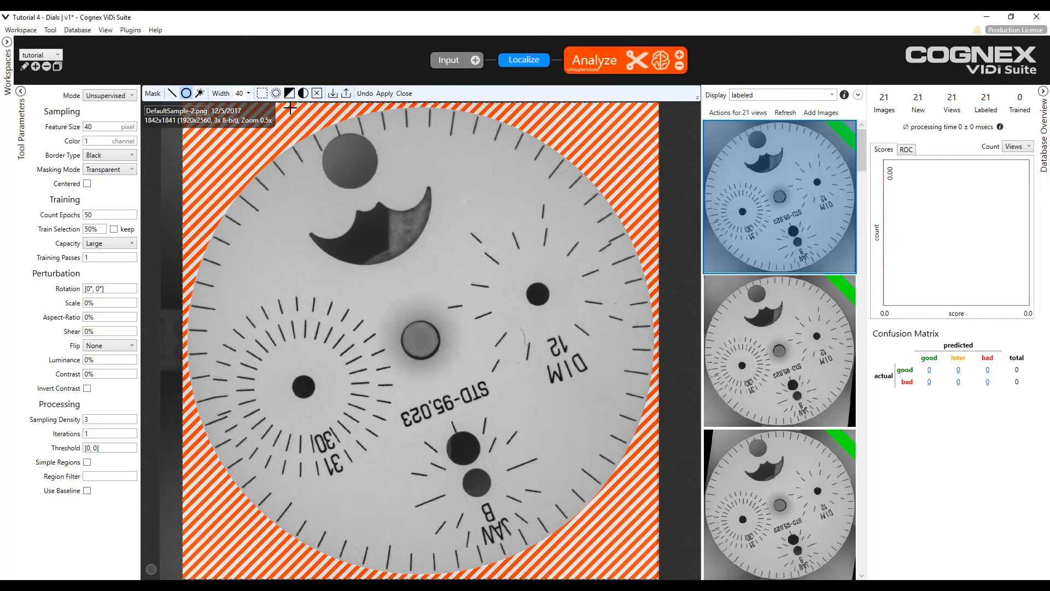
pyautogui.click(317, 94)
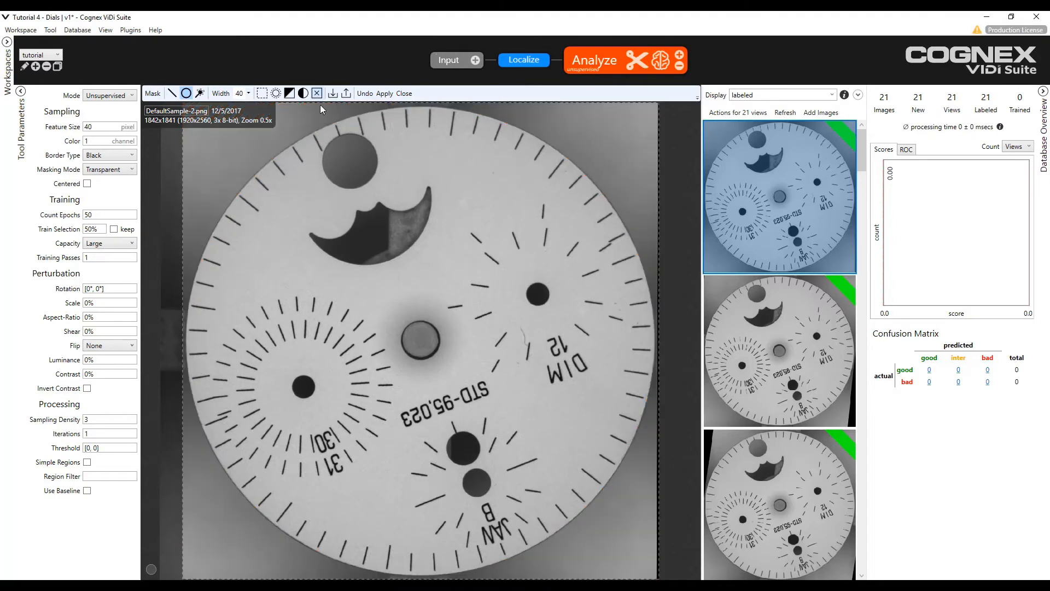
# Mask the background in all four corners around the dial by magic-wand selection.
pyautogui.click(201, 95)
pyautogui.click(621, 156)
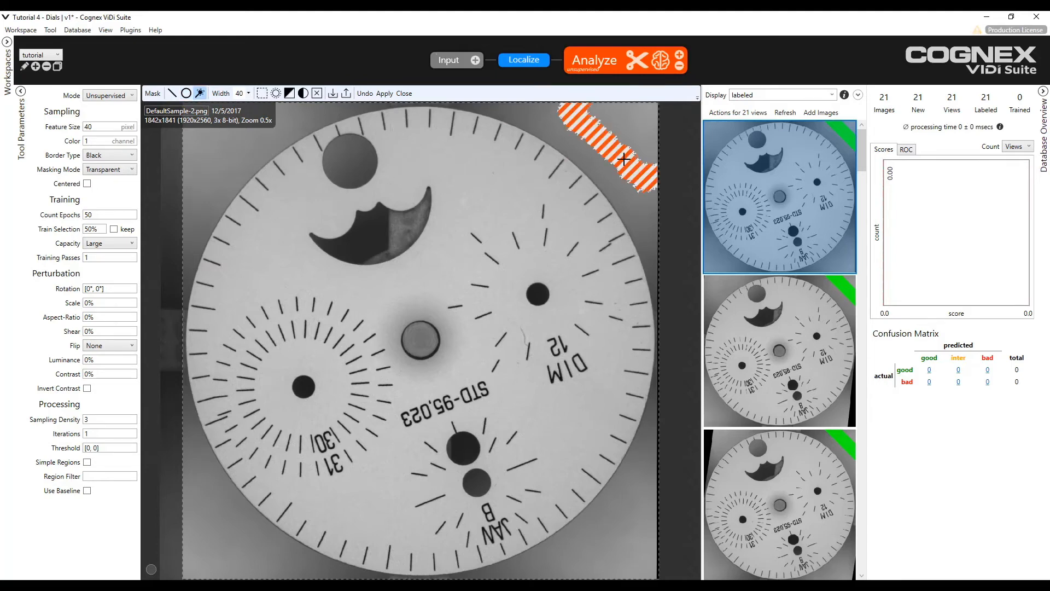
pyautogui.click(608, 140)
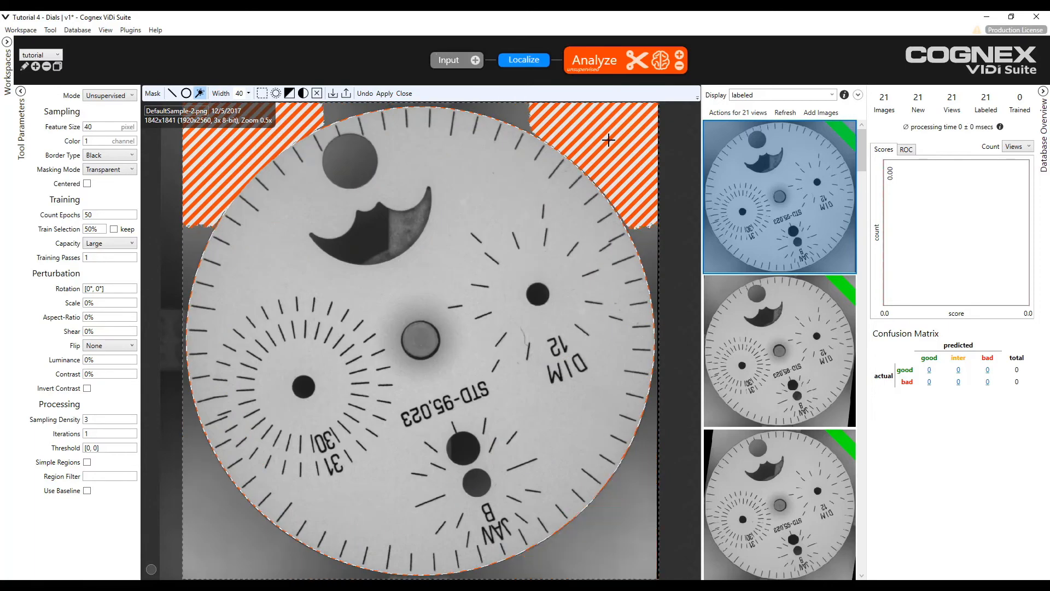
pyautogui.click(607, 139)
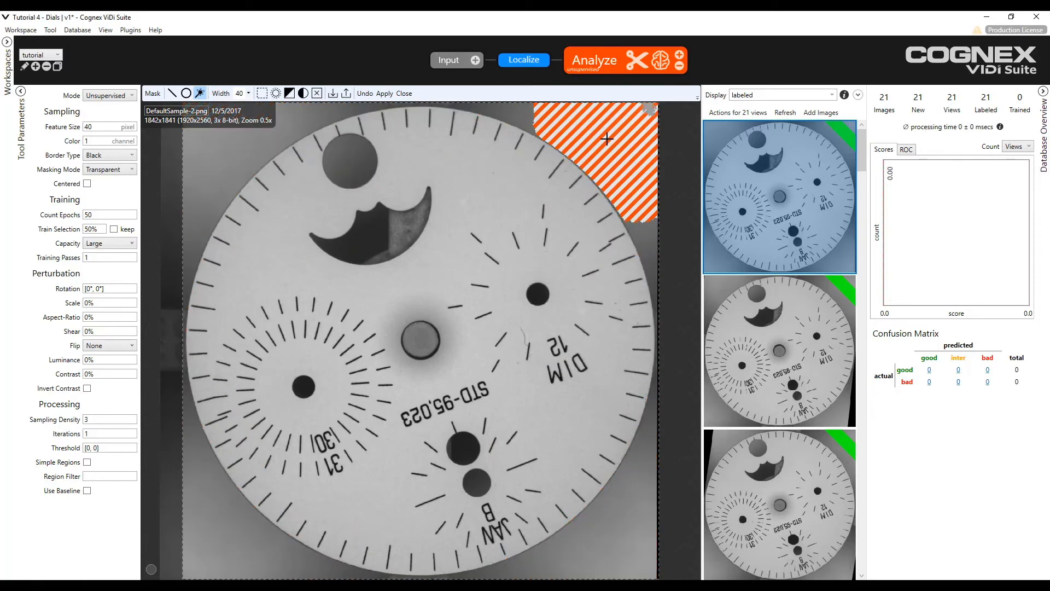
pyautogui.click(230, 164)
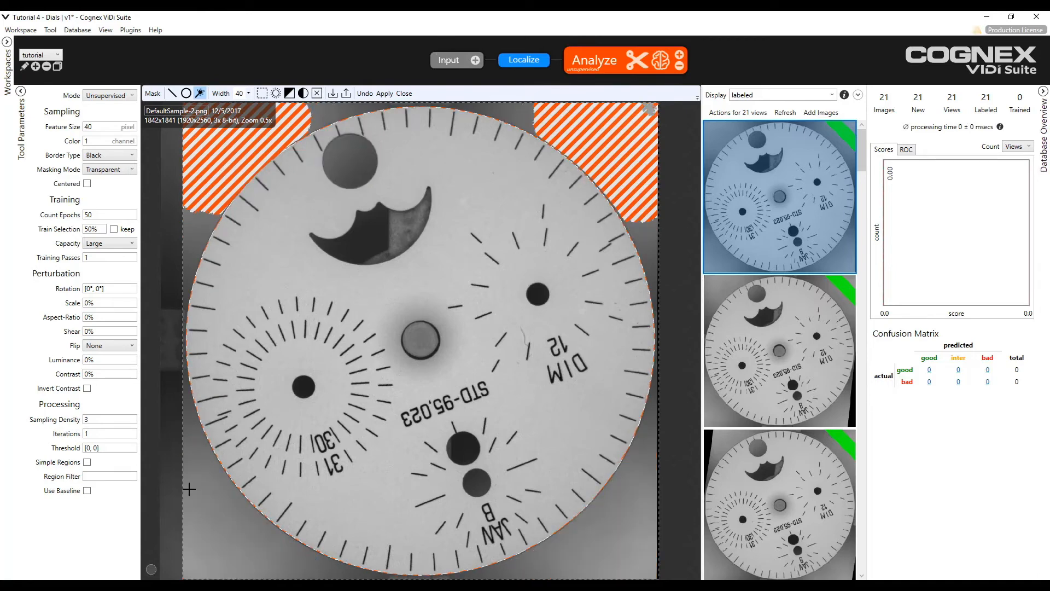
pyautogui.click(232, 535)
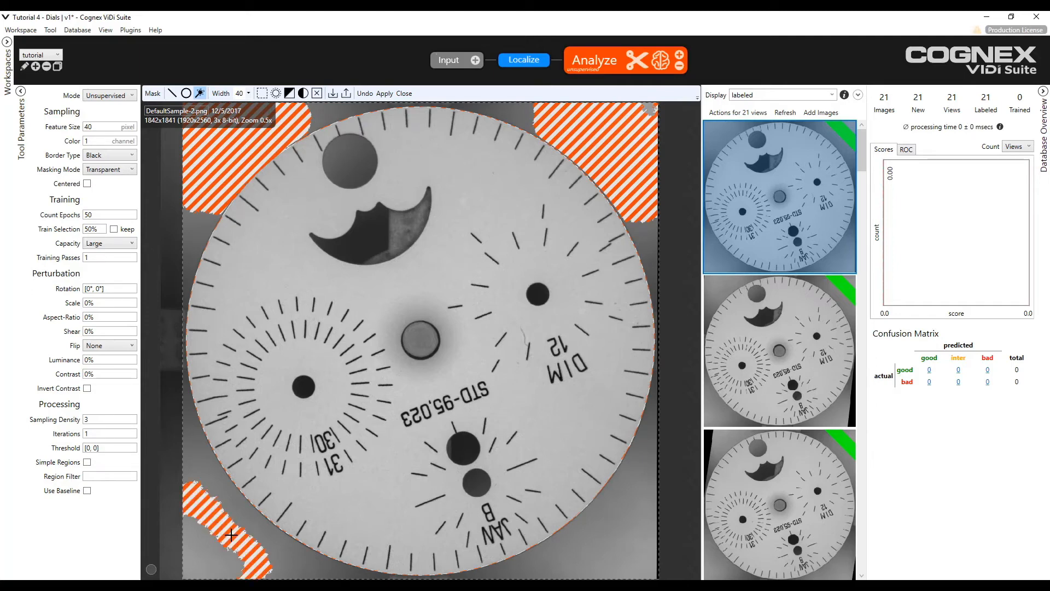
pyautogui.moveTo(232, 534); pyautogui.dragTo(235, 540)
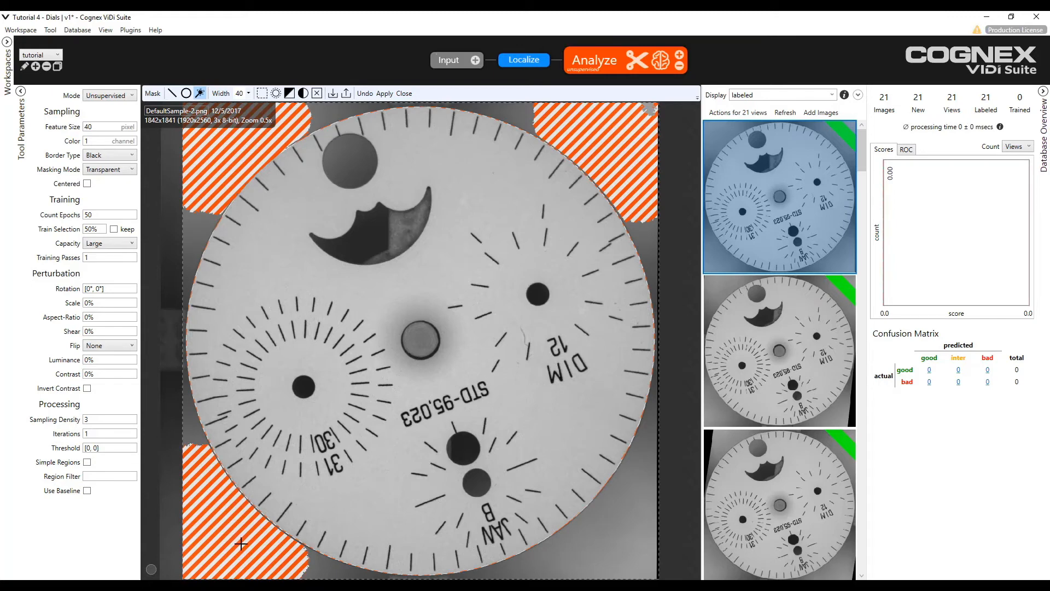
pyautogui.moveTo(612, 551); pyautogui.dragTo(541, 560)
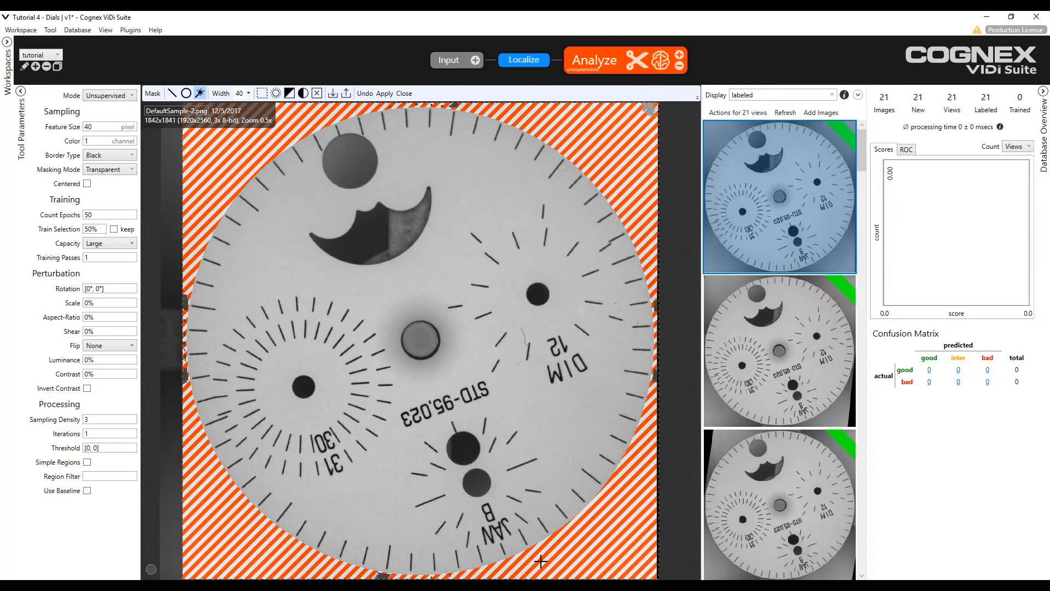
# Set the mask line width to 60 and paint over the unmasked background gaps along the view's edges.
pyautogui.click(172, 93)
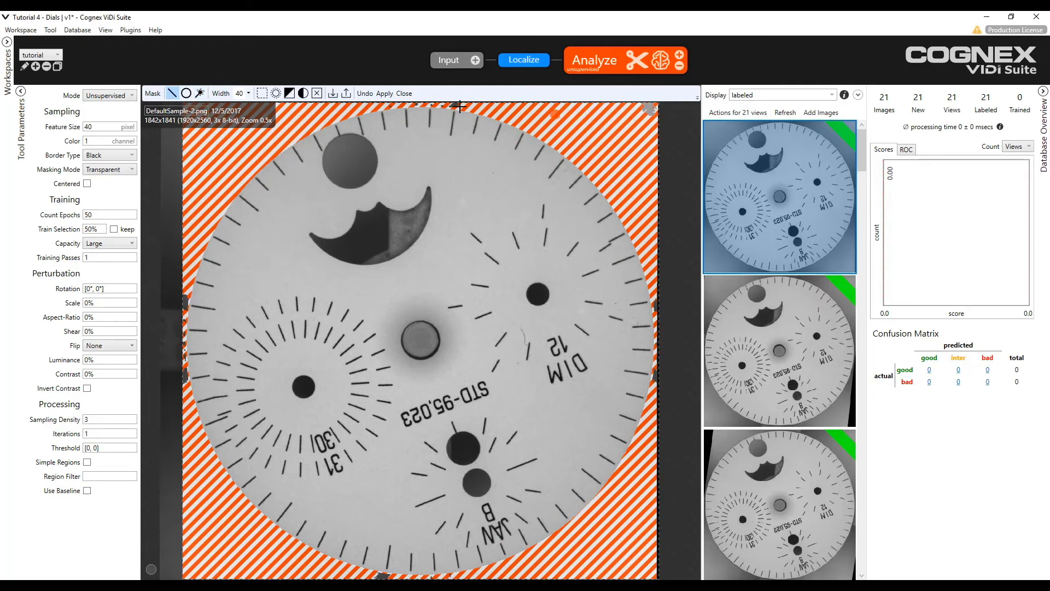
pyautogui.doubleClick(239, 93)
pyautogui.write('60')
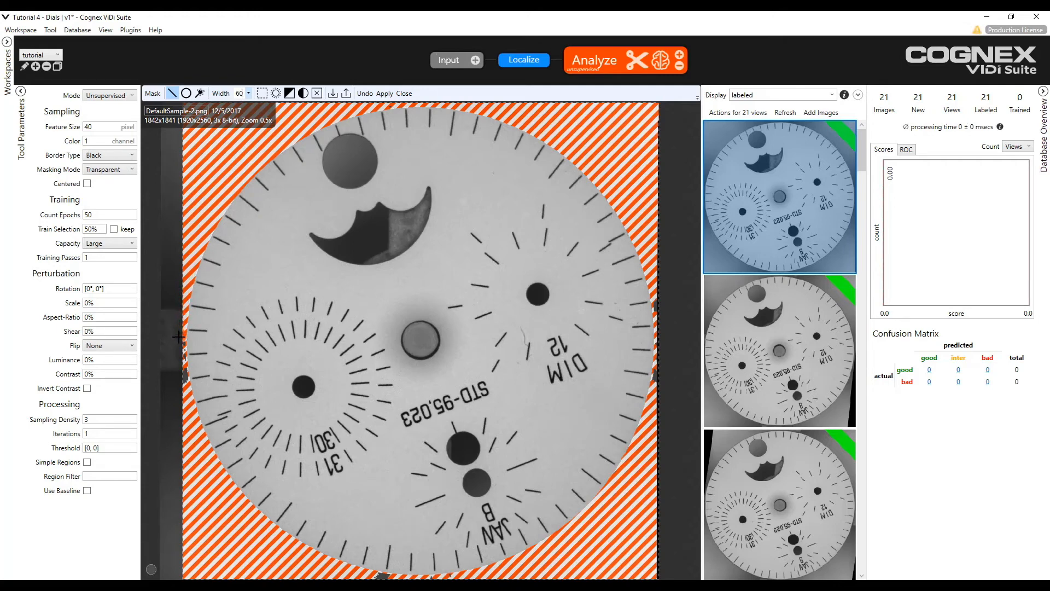
pyautogui.moveTo(178, 350); pyautogui.dragTo(183, 393)
pyautogui.moveTo(656, 309); pyautogui.dragTo(659, 578)
pyautogui.click(383, 577)
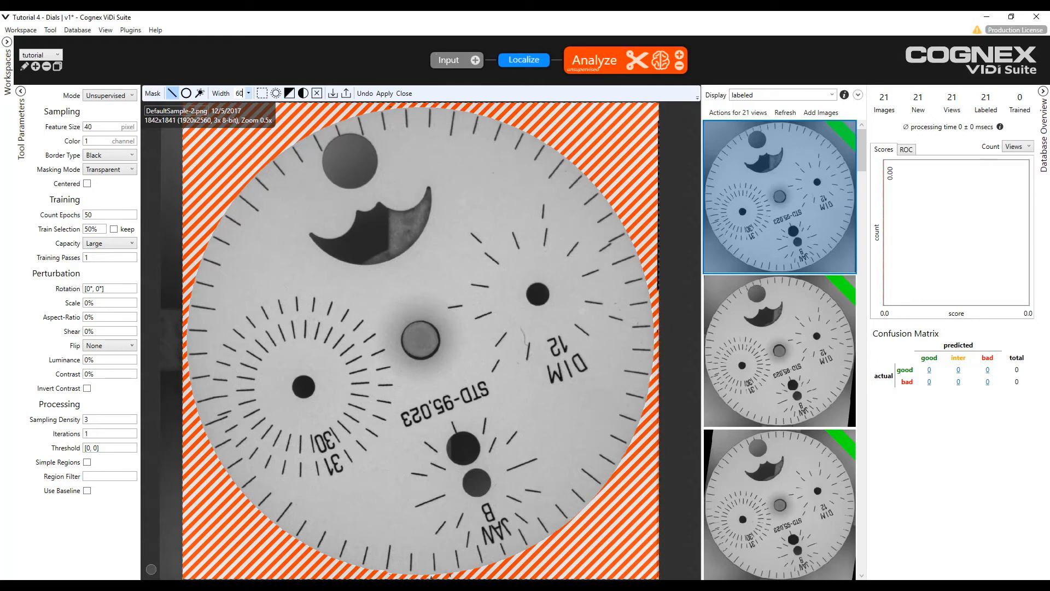
# Apply the finished mask to DefaultSample-2.png, the Analyze tool and all views.
pyautogui.click(384, 94)
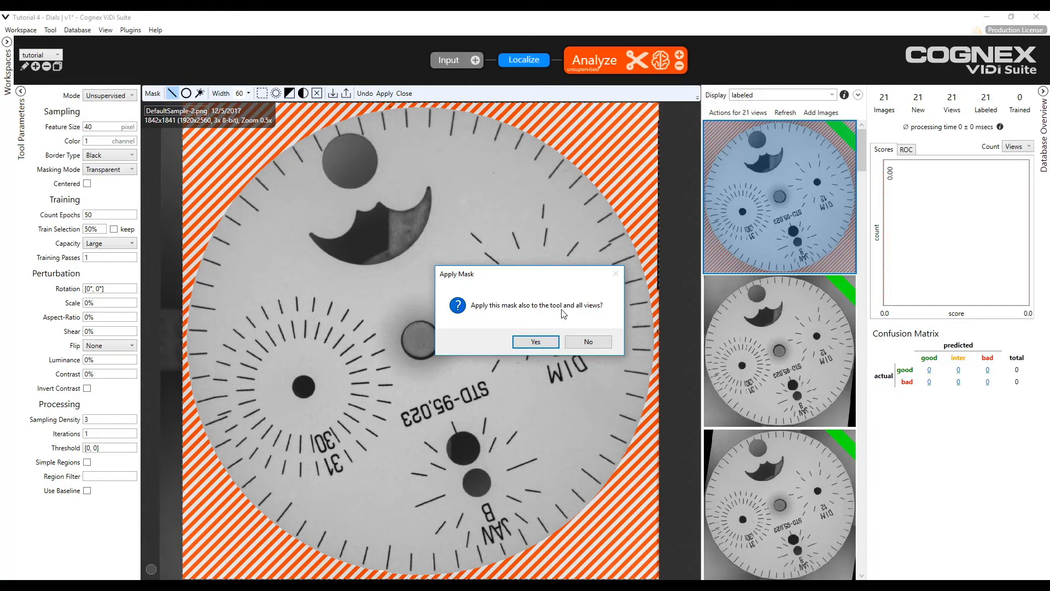
pyautogui.click(536, 343)
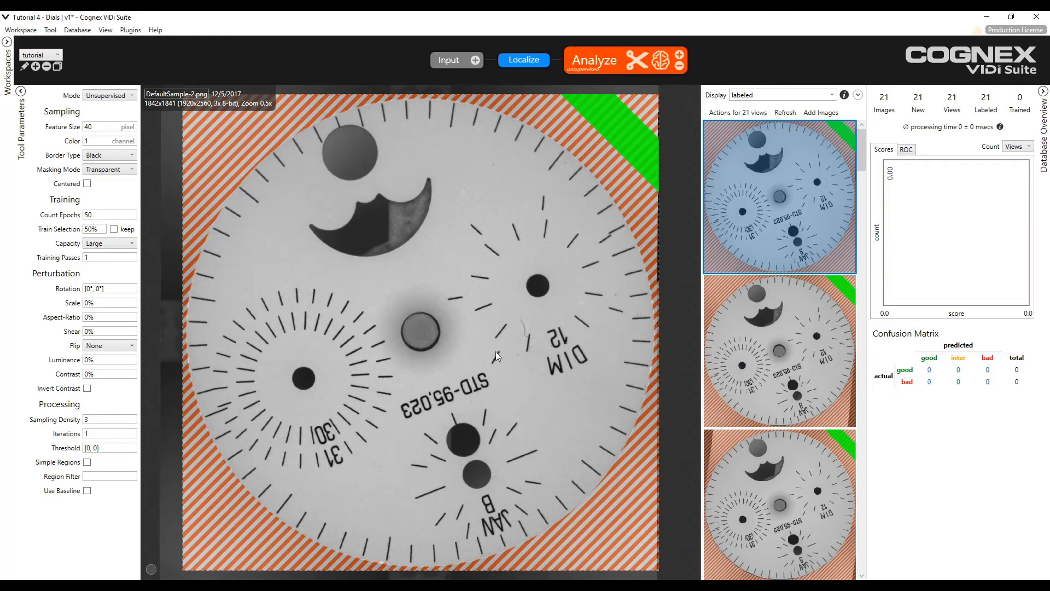
pyautogui.rightClick(438, 229)
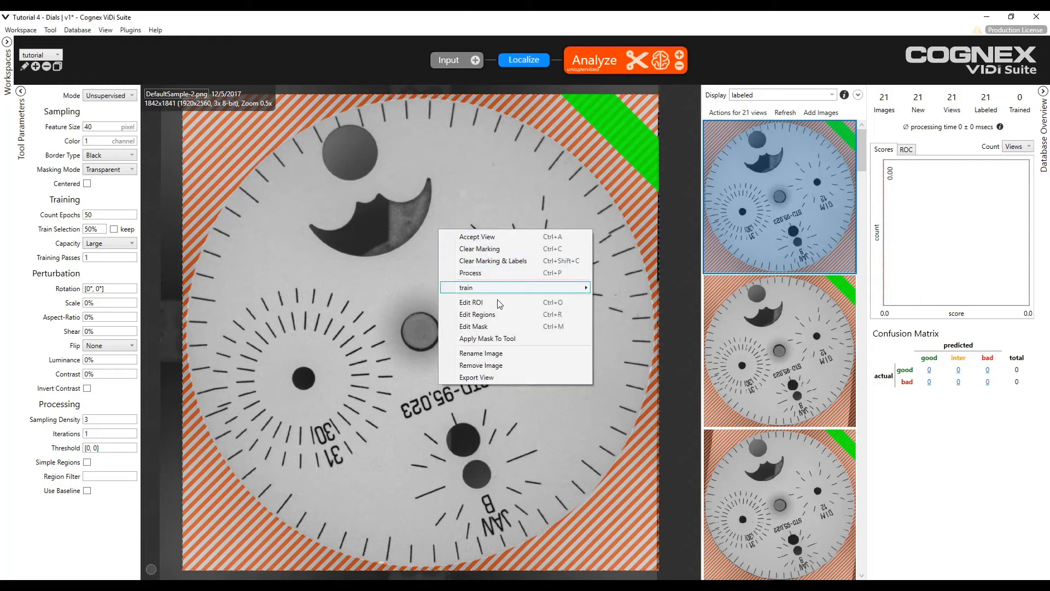
# Edit the Analyze mask on DefaultSample-2.png to cover the dial's six round holes with circular masks.
pyautogui.click(510, 327)
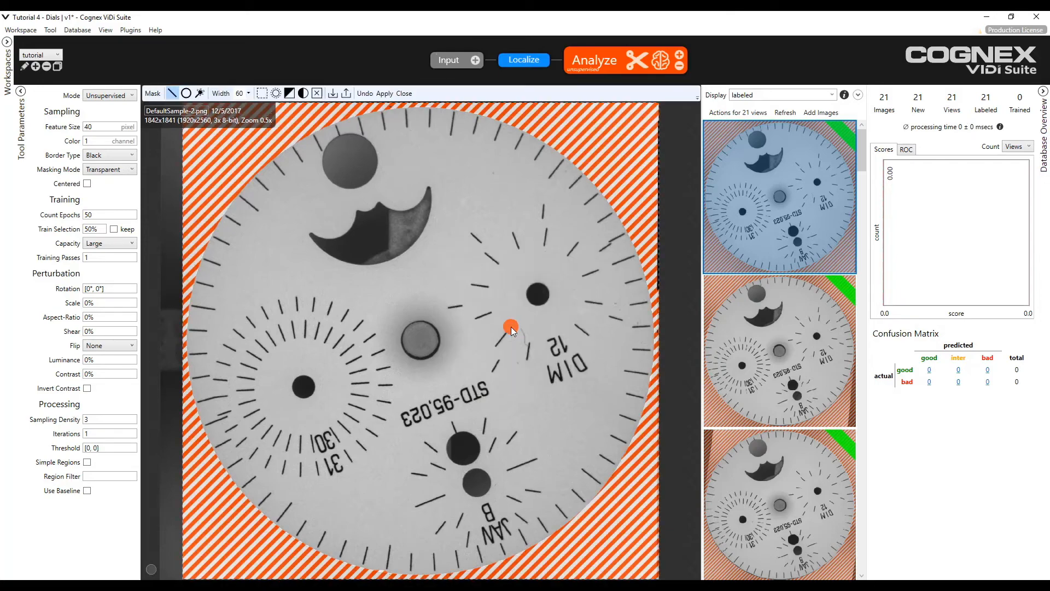
pyautogui.click(186, 94)
pyautogui.moveTo(422, 340); pyautogui.dragTo(439, 339)
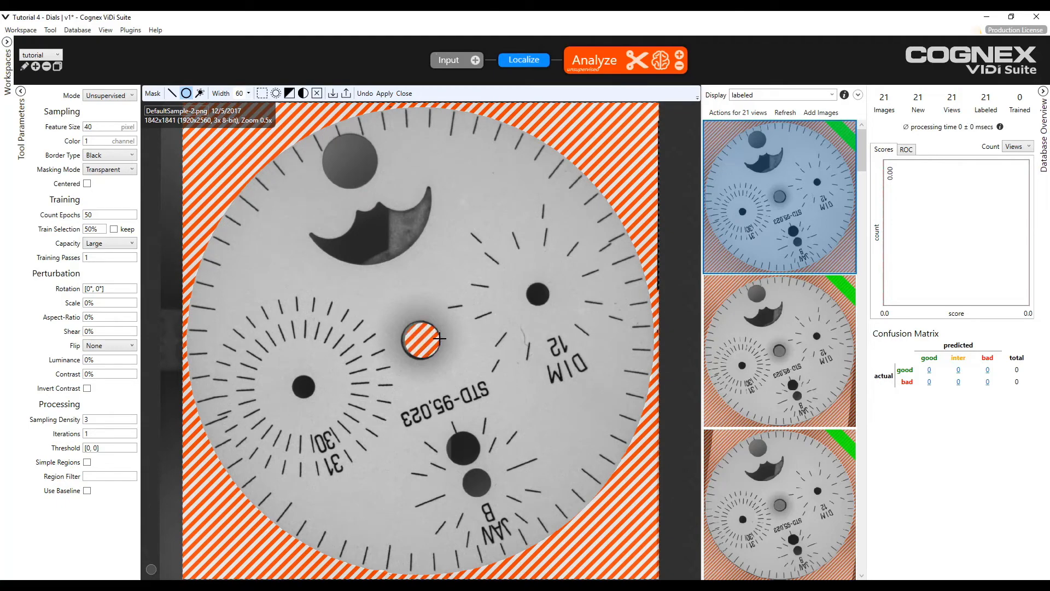
pyautogui.moveTo(434, 339); pyautogui.dragTo(443, 337)
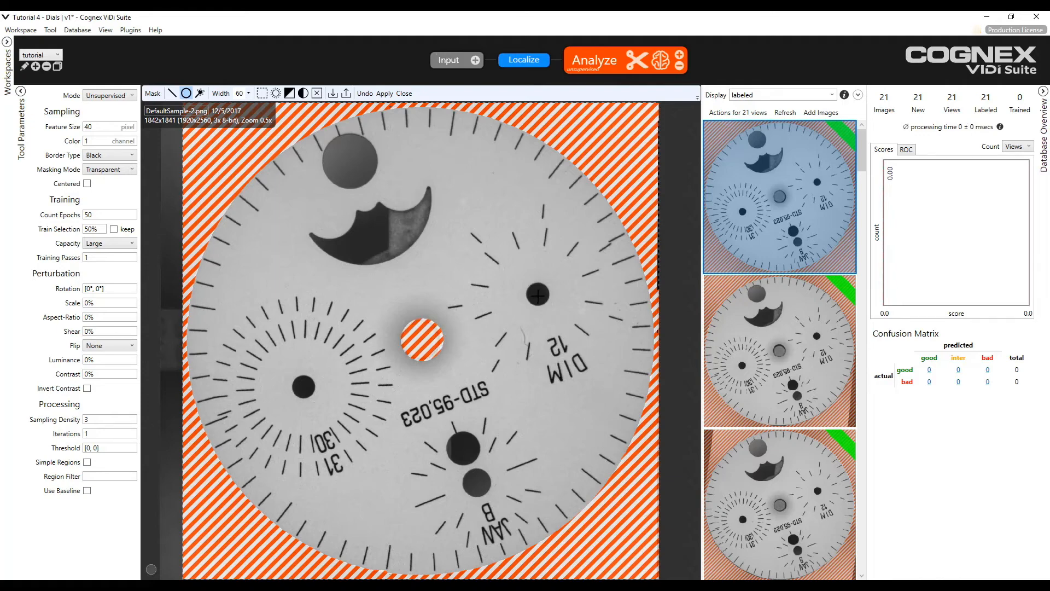
pyautogui.moveTo(538, 295); pyautogui.dragTo(549, 291)
pyautogui.moveTo(303, 385); pyautogui.dragTo(315, 383)
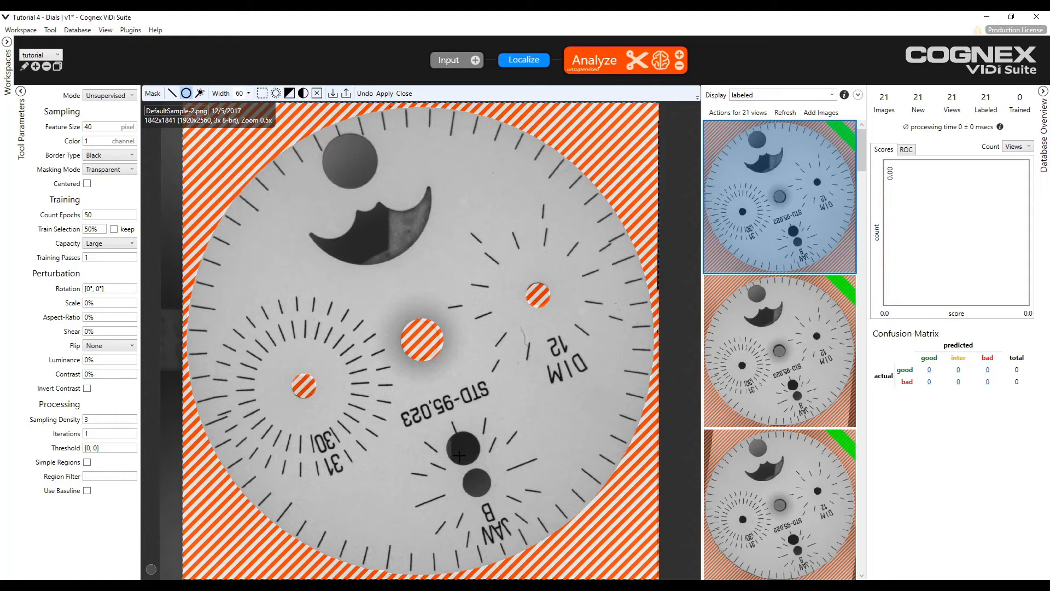
pyautogui.moveTo(462, 448); pyautogui.dragTo(479, 441)
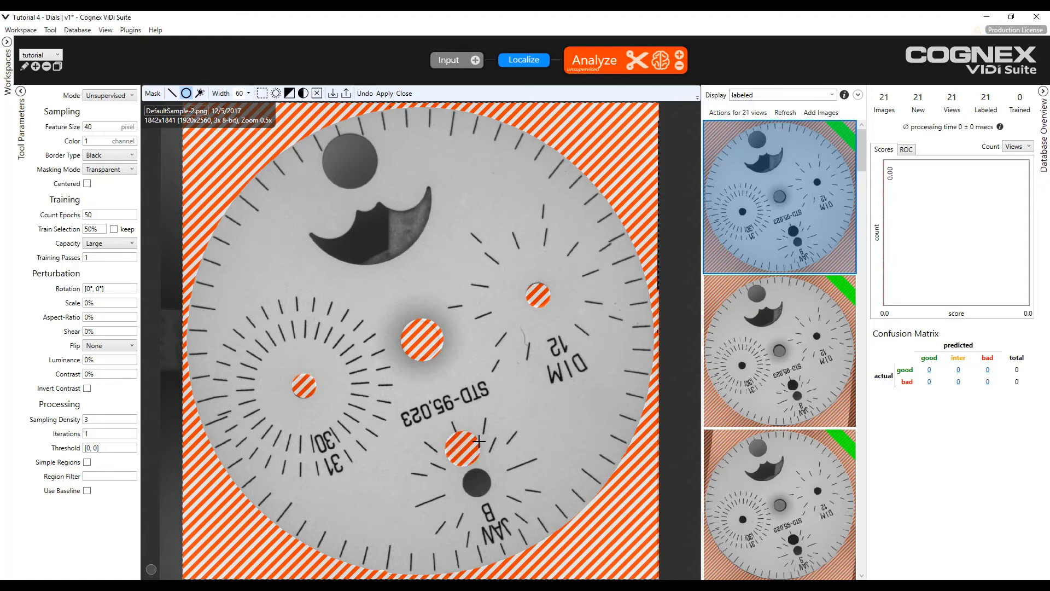
pyautogui.moveTo(479, 484); pyautogui.dragTo(490, 474)
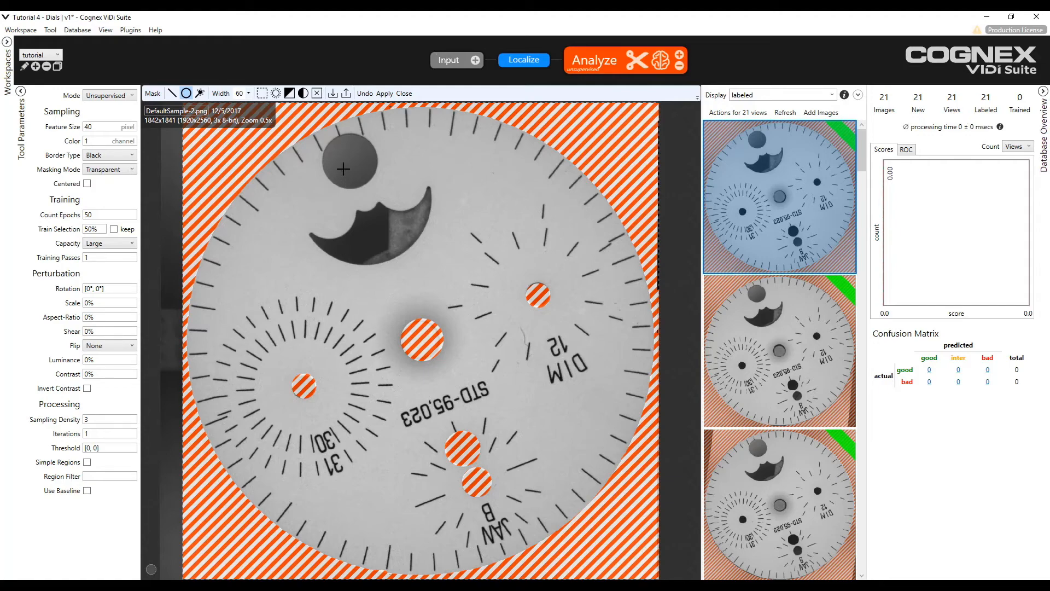
pyautogui.moveTo(348, 161); pyautogui.dragTo(373, 164)
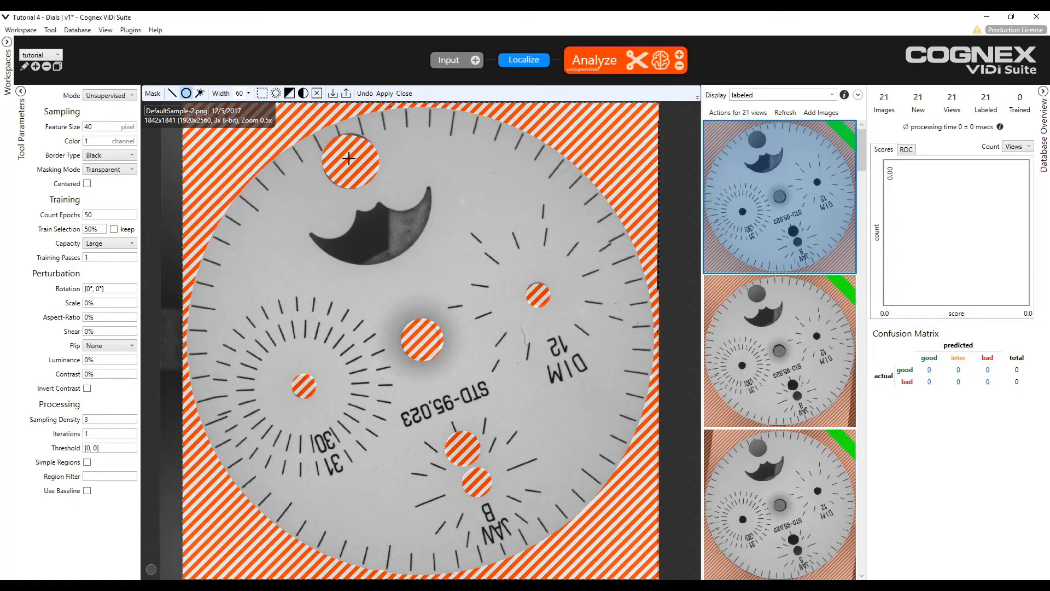
pyautogui.moveTo(349, 159); pyautogui.dragTo(366, 176)
# Mask both shades of the crescent cutout by magic-wand selection and apply the mask to the tool and all views.
pyautogui.click(200, 93)
pyautogui.click(373, 241)
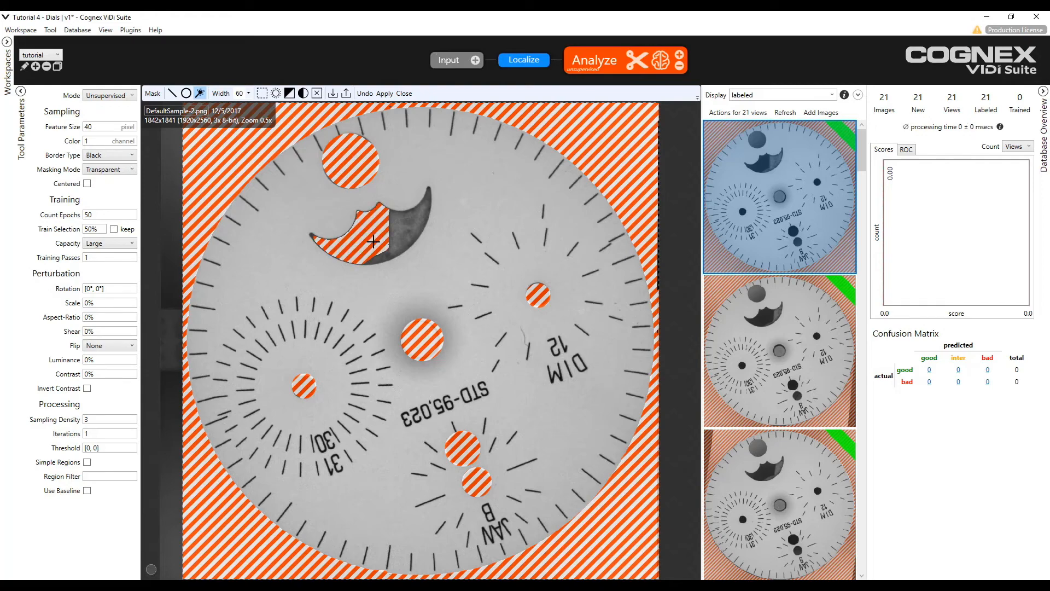
pyautogui.click(400, 235)
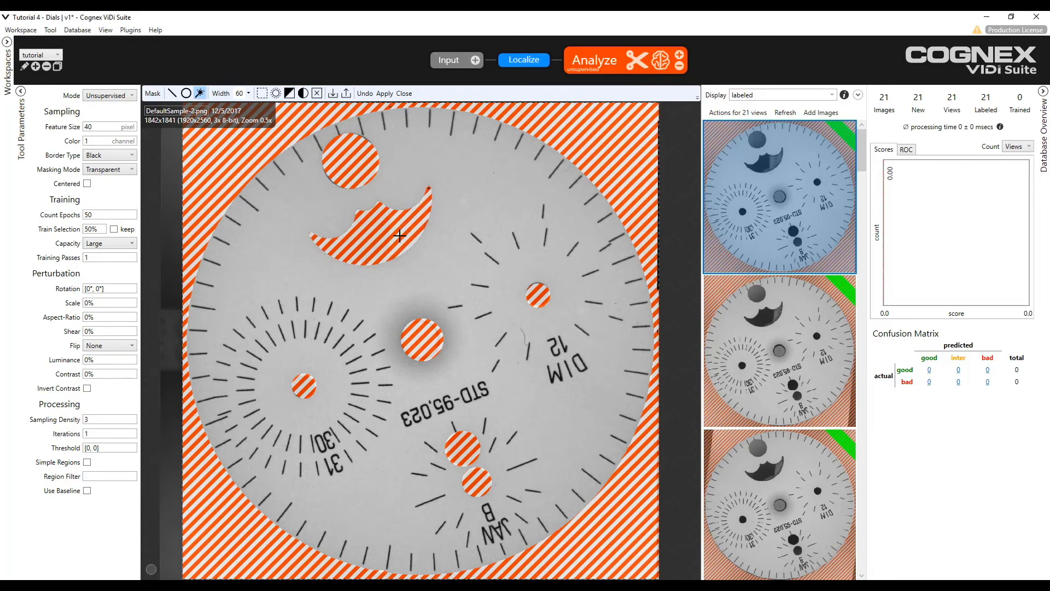
pyautogui.click(384, 94)
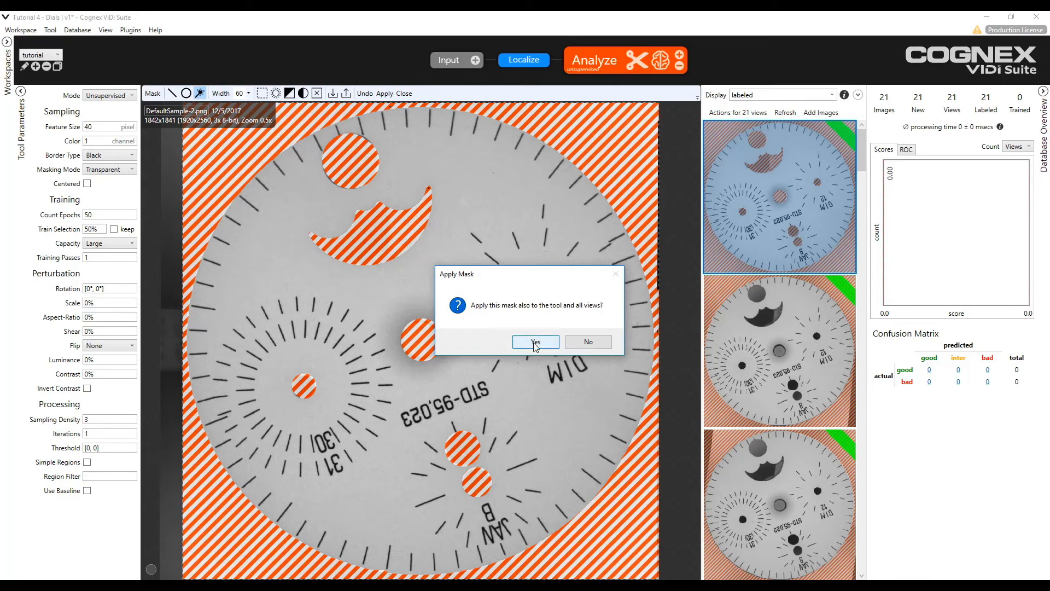
pyautogui.click(535, 343)
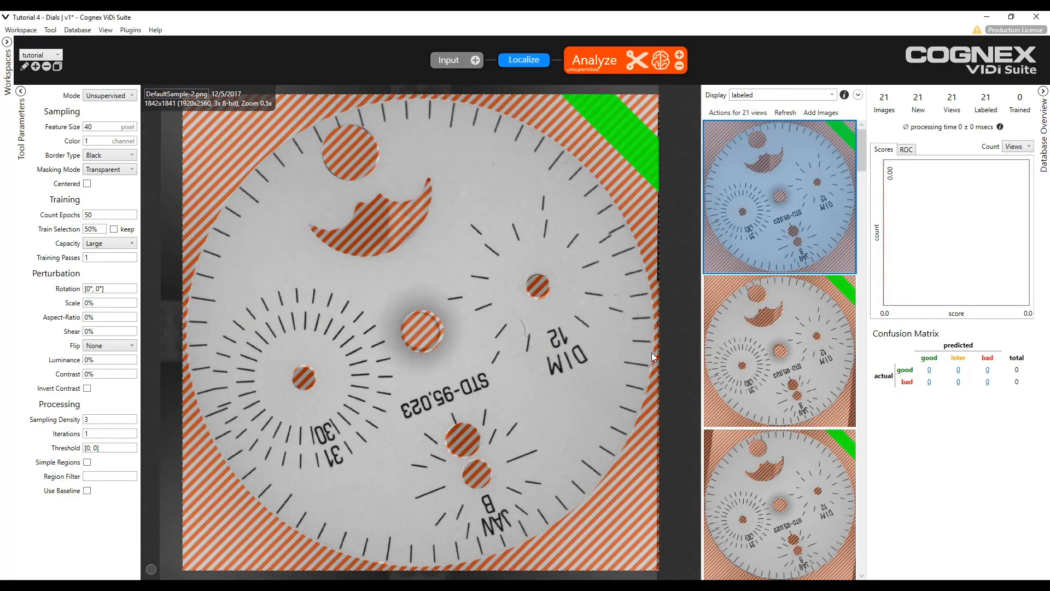
# Check across the labeled views that the mask covers the background, round holes and crescent cutout.
pyautogui.click(763, 348)
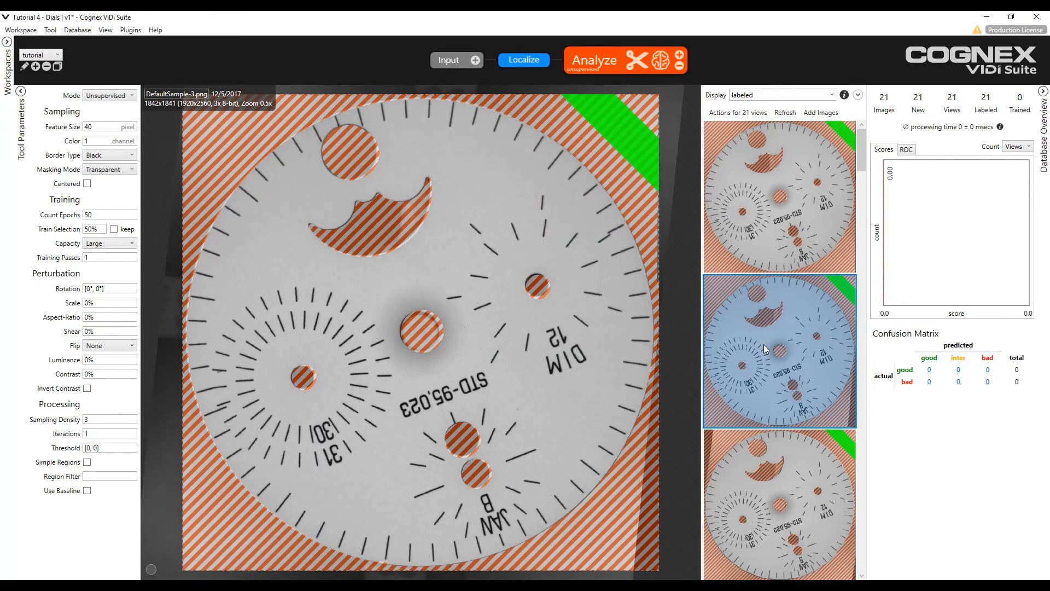
pyautogui.click(809, 514)
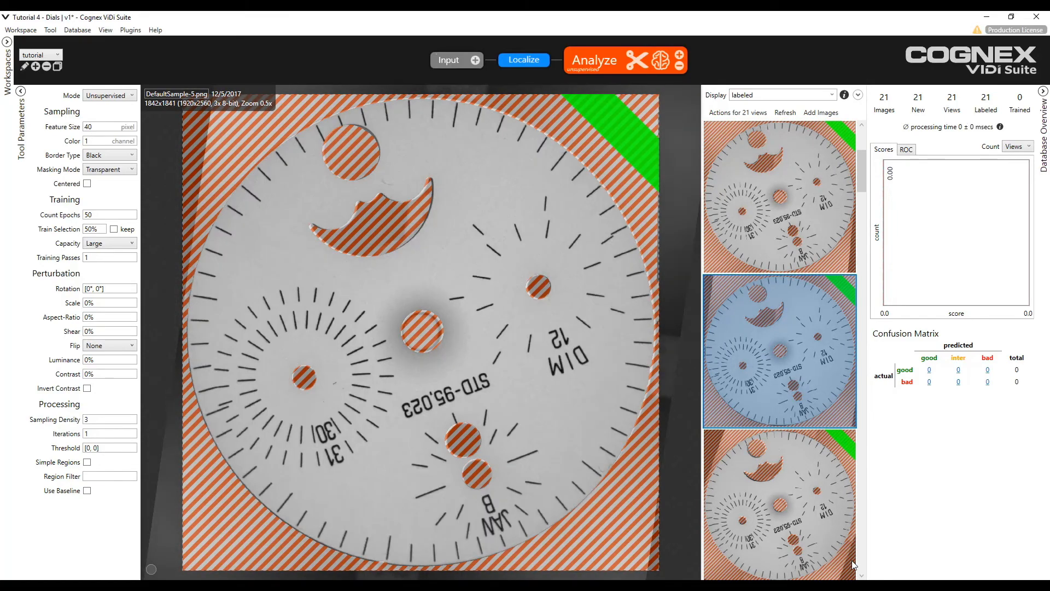
pyautogui.click(861, 575)
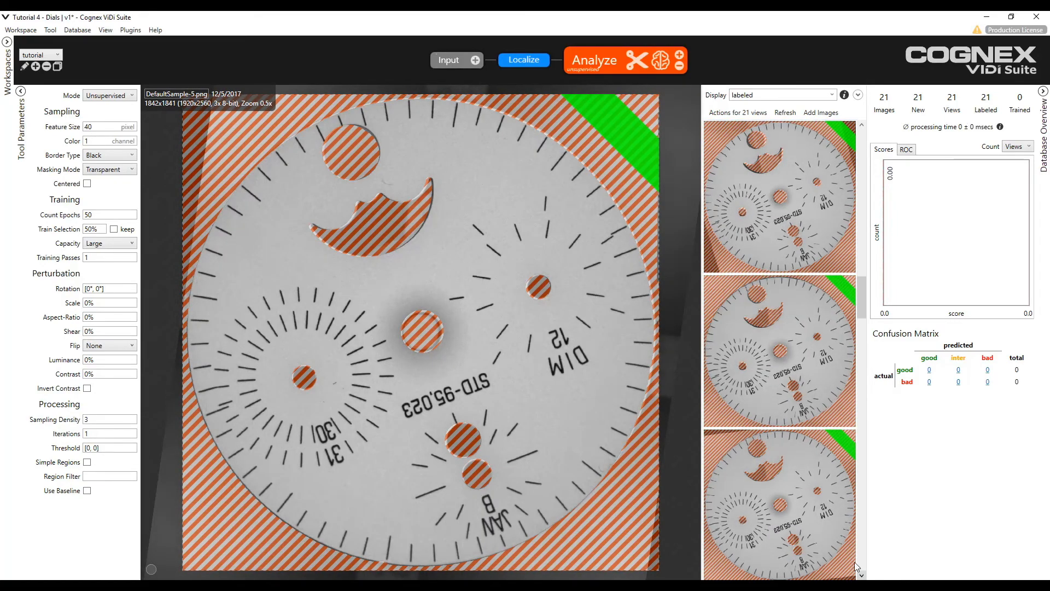
pyautogui.click(861, 575)
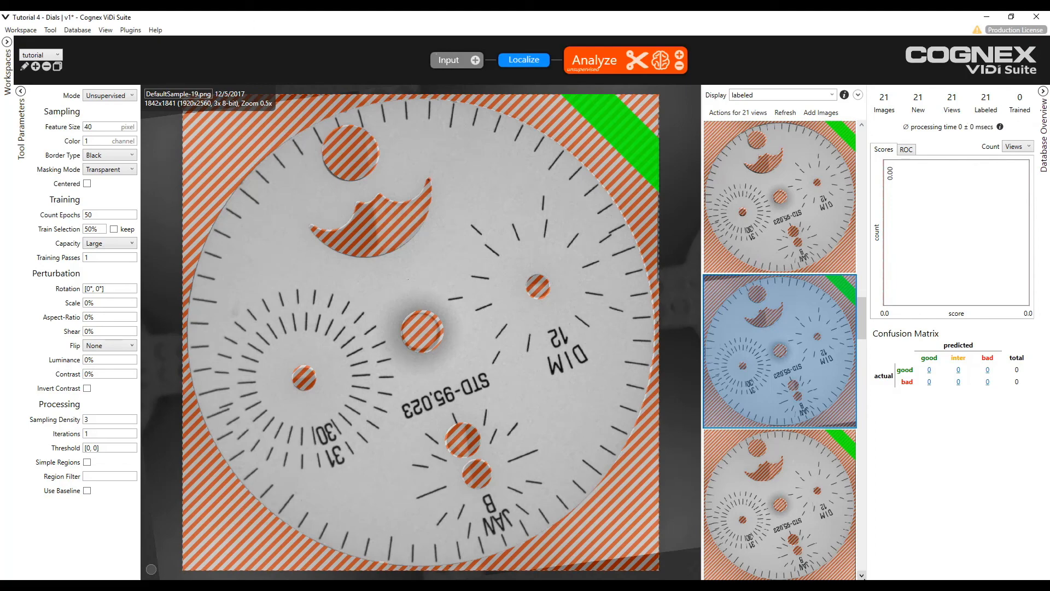
pyautogui.click(862, 576)
pyautogui.click(862, 575)
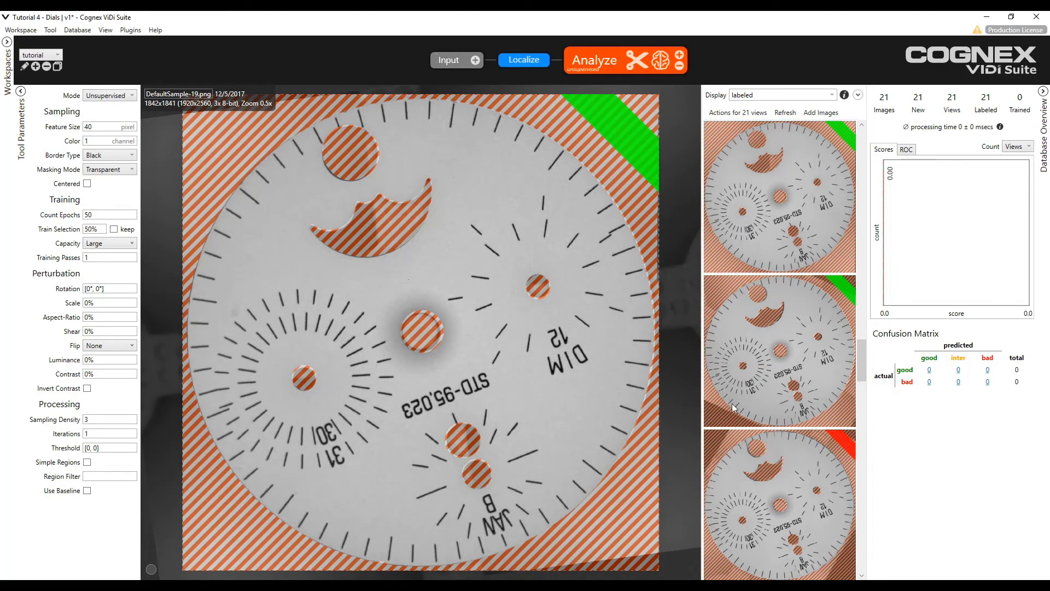
pyautogui.moveTo(862, 364); pyautogui.dragTo(835, 178)
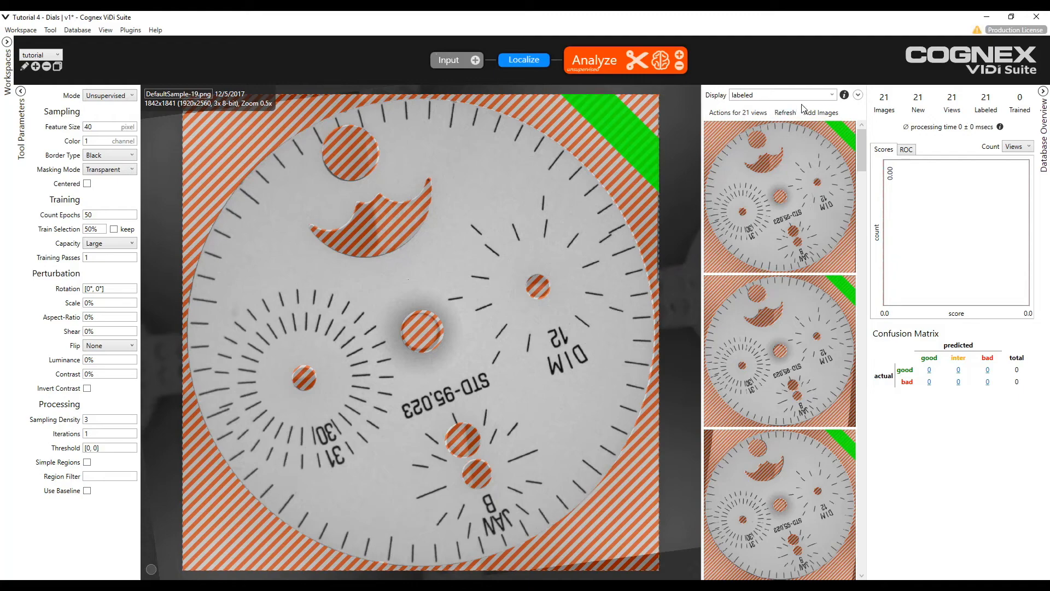
# Filter the displayed Analyze views to those labeled good.
pyautogui.click(831, 94)
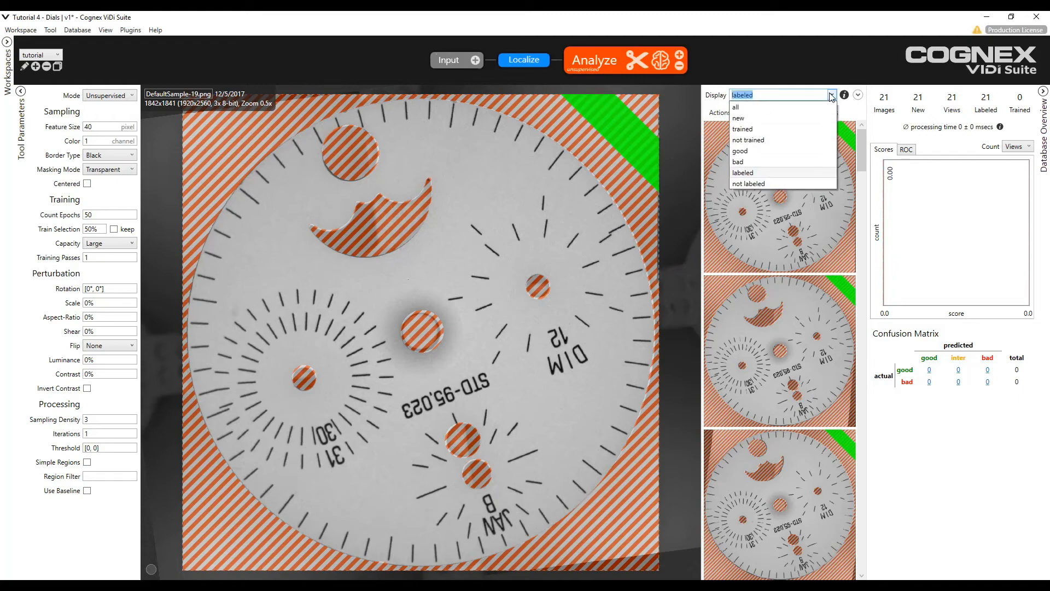
pyautogui.click(778, 152)
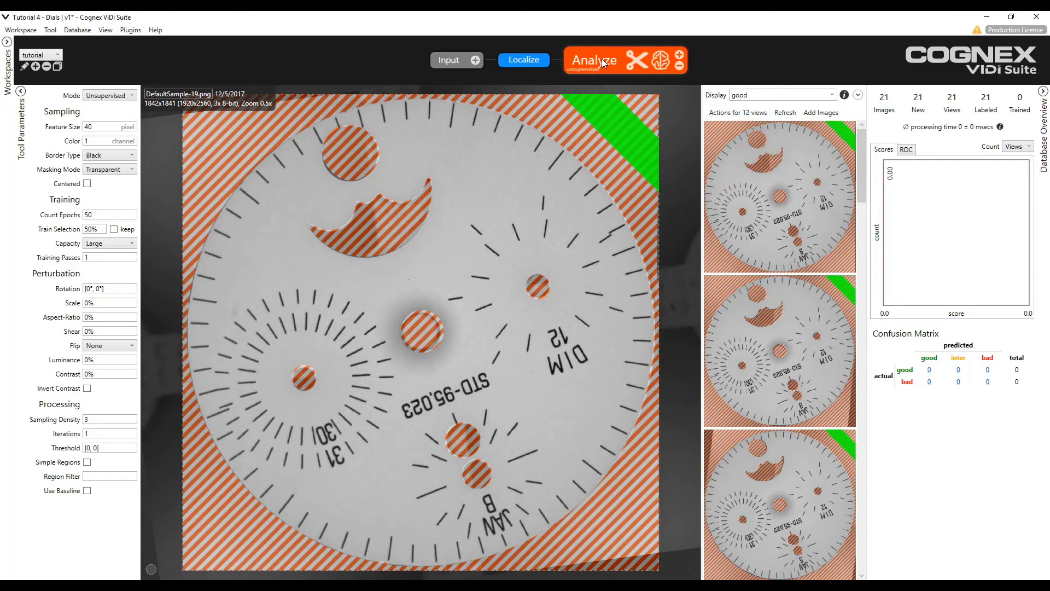
pyautogui.moveTo(758, 226)
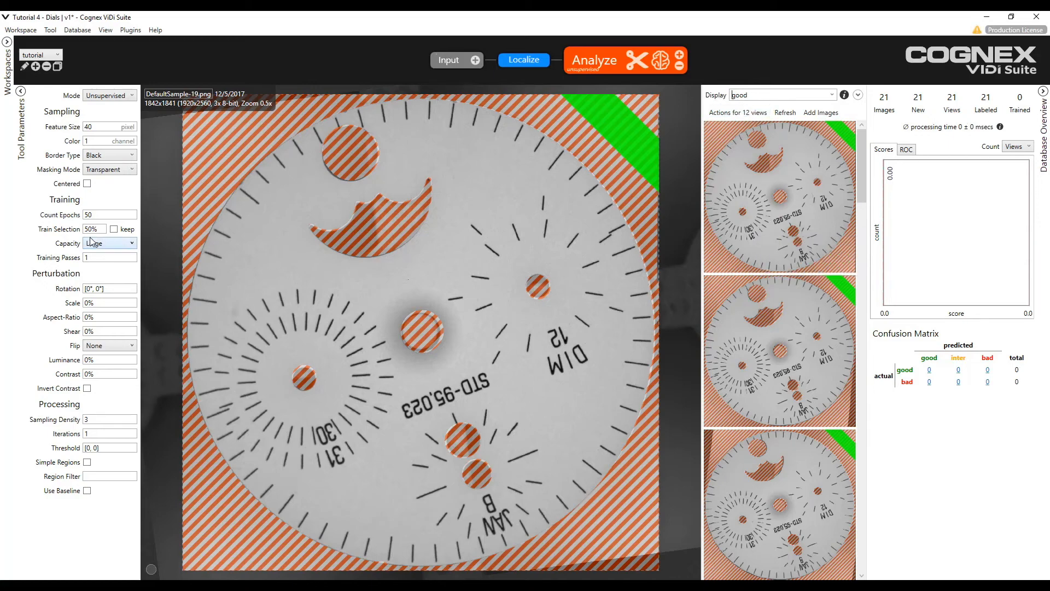
# Set the Analyze tool's train selection to 70% and train the tool.
pyautogui.moveTo(91, 229)
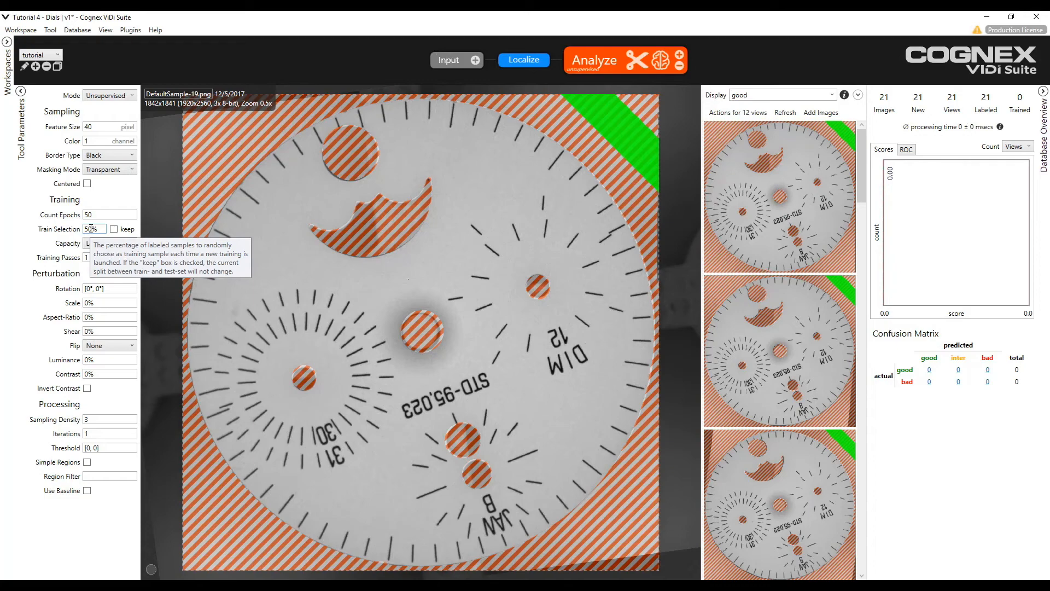
pyautogui.doubleClick(99, 229)
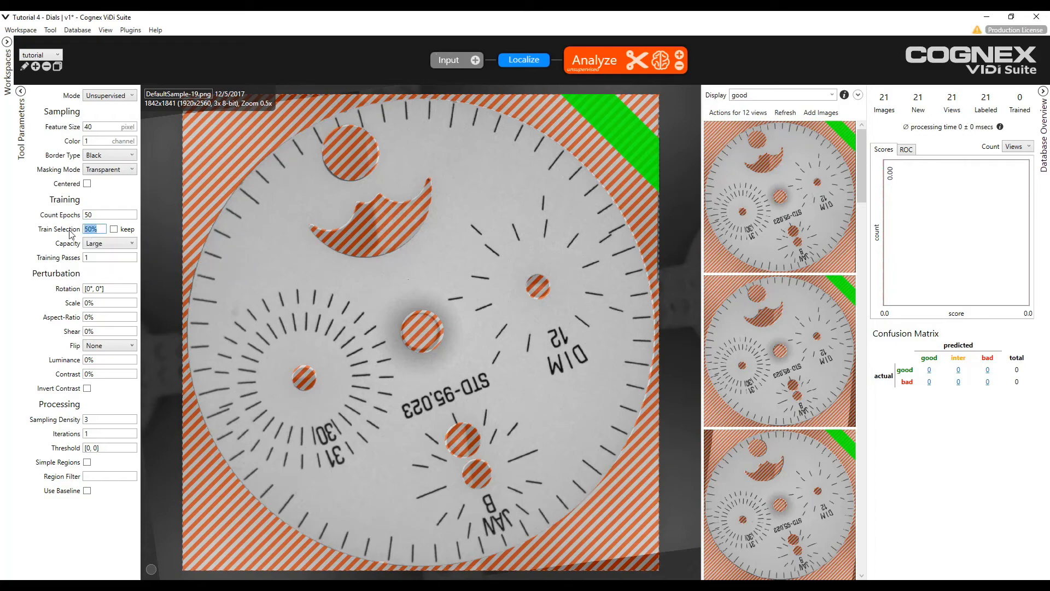
pyautogui.moveTo(79, 248)
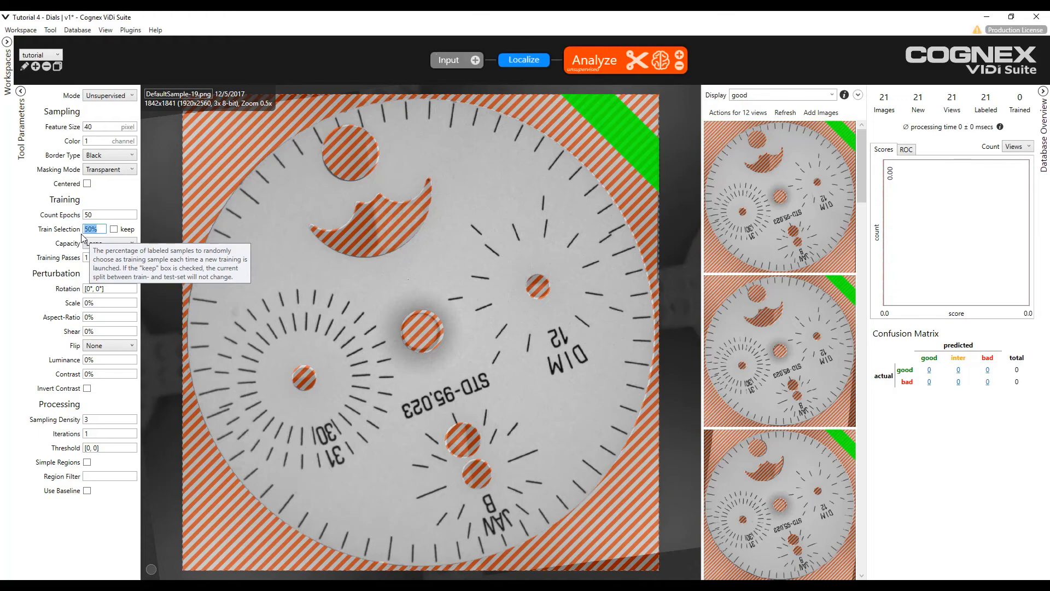
pyautogui.write('70')
pyautogui.press('Return')
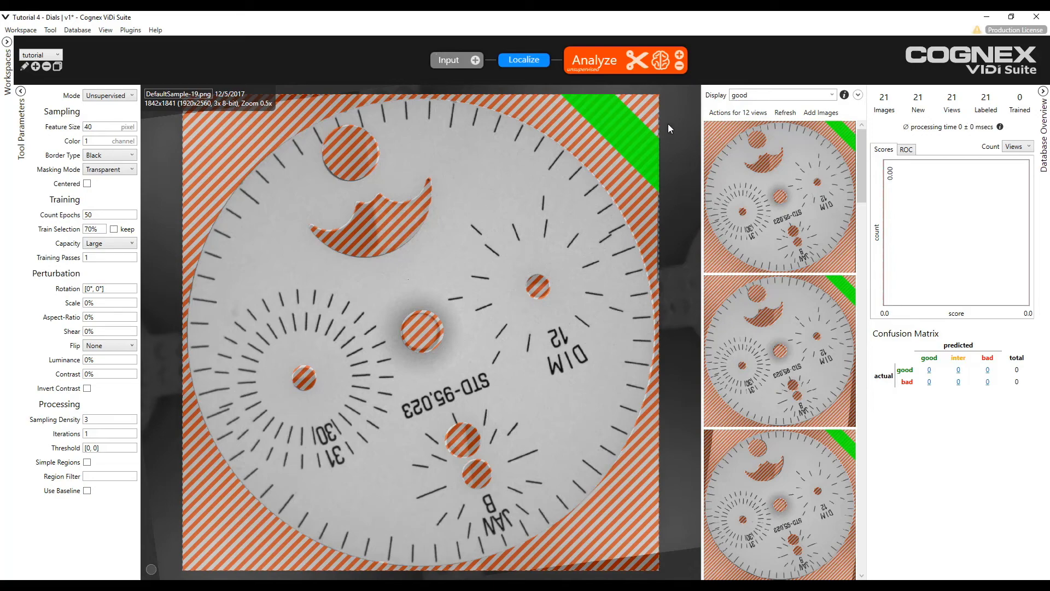
pyautogui.click(660, 61)
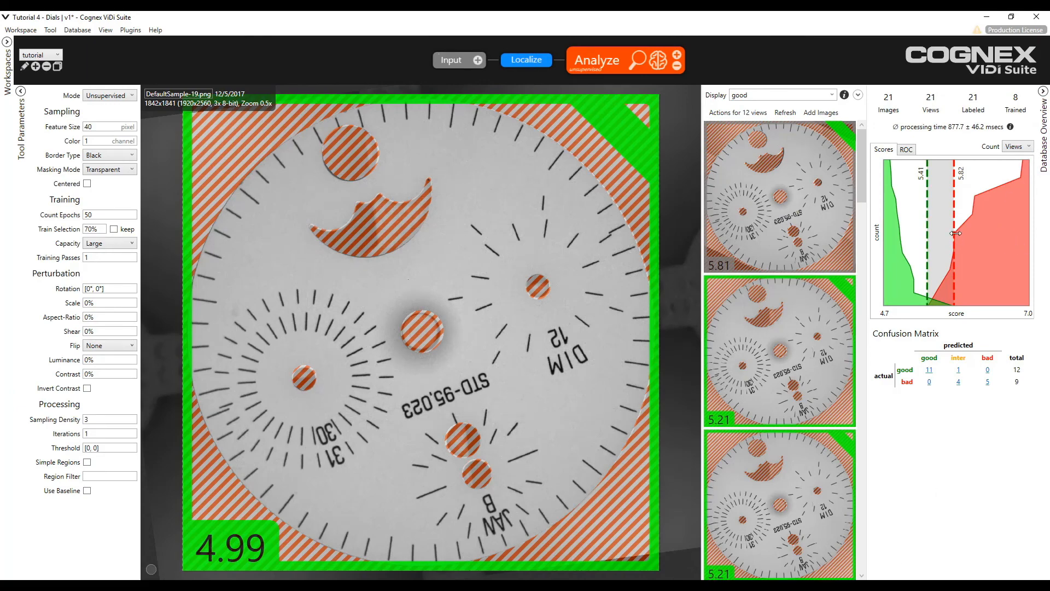
# Lower the upper score threshold to 5.755 and list the good-labeled views predicted as bad.
pyautogui.moveTo(956, 233); pyautogui.dragTo(949, 233)
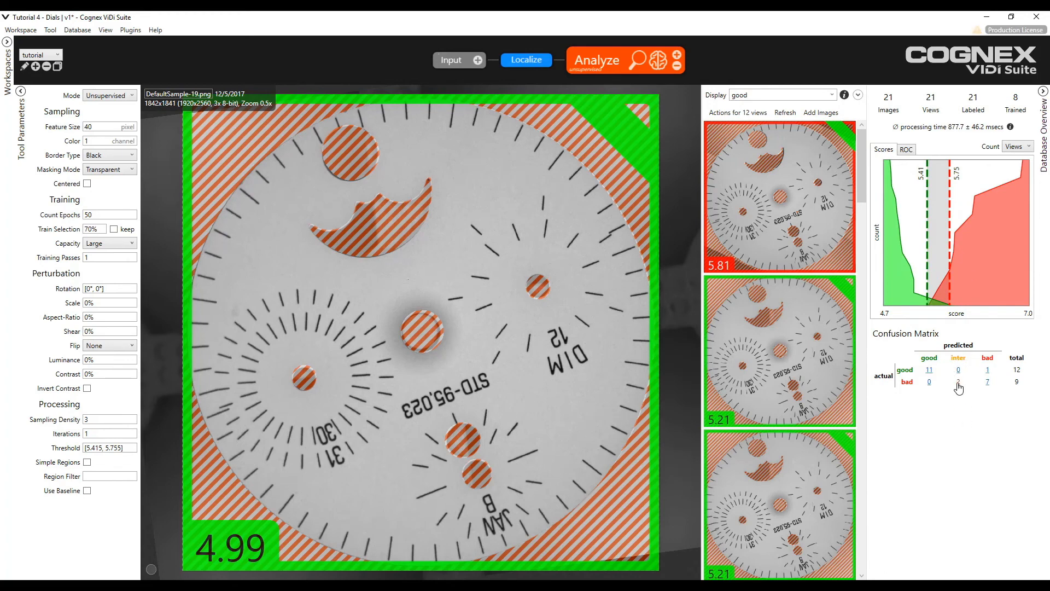
pyautogui.click(987, 370)
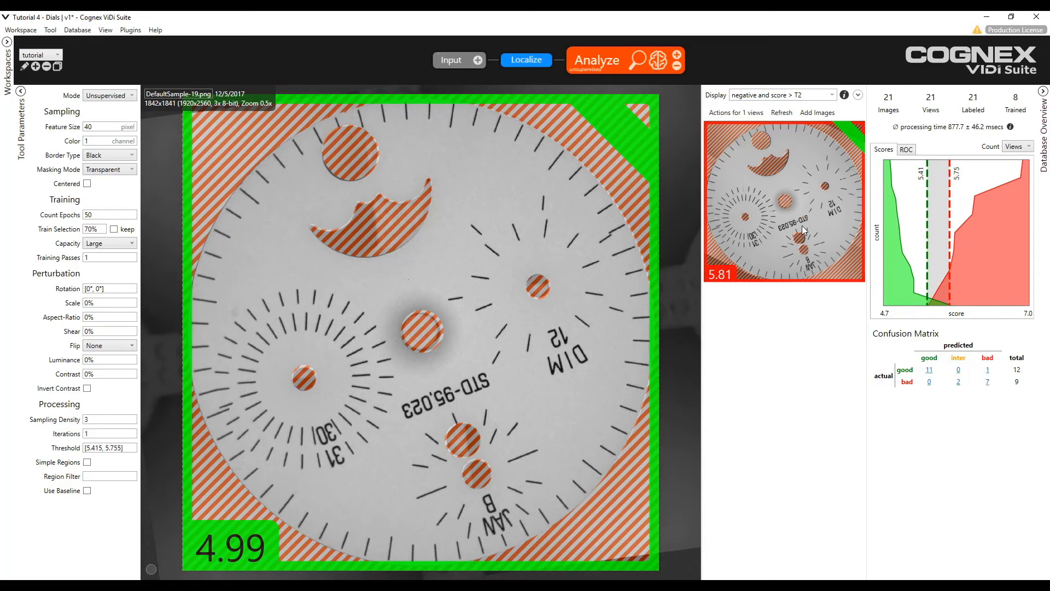
# Open the misclassified good view and examine the marked spot at the STD-95.023 text with the overlay shown and hidden.
pyautogui.click(756, 219)
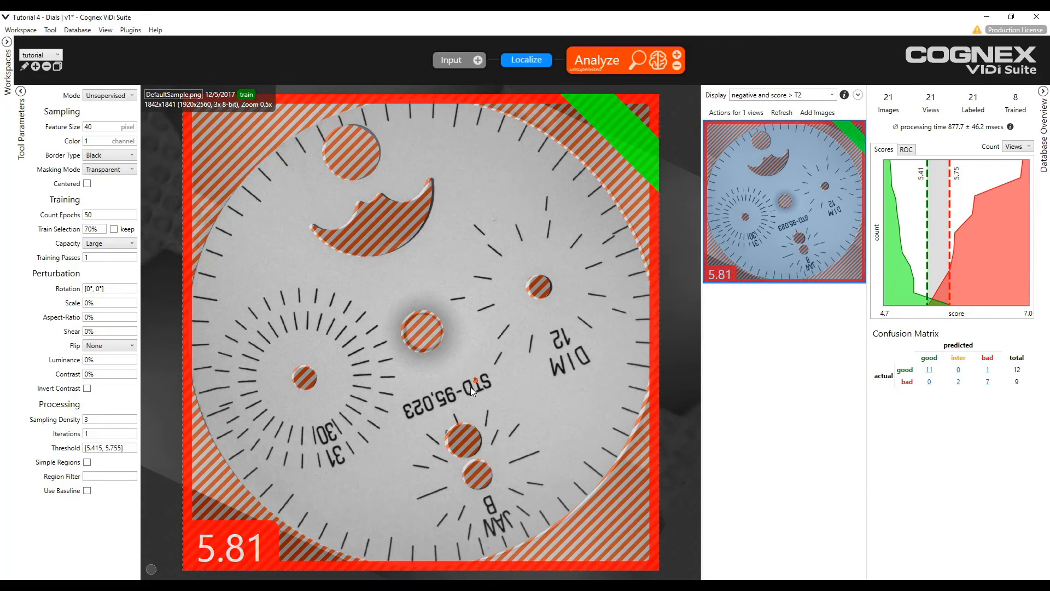
pyautogui.scroll(2, 470, 386)
pyautogui.press('space')
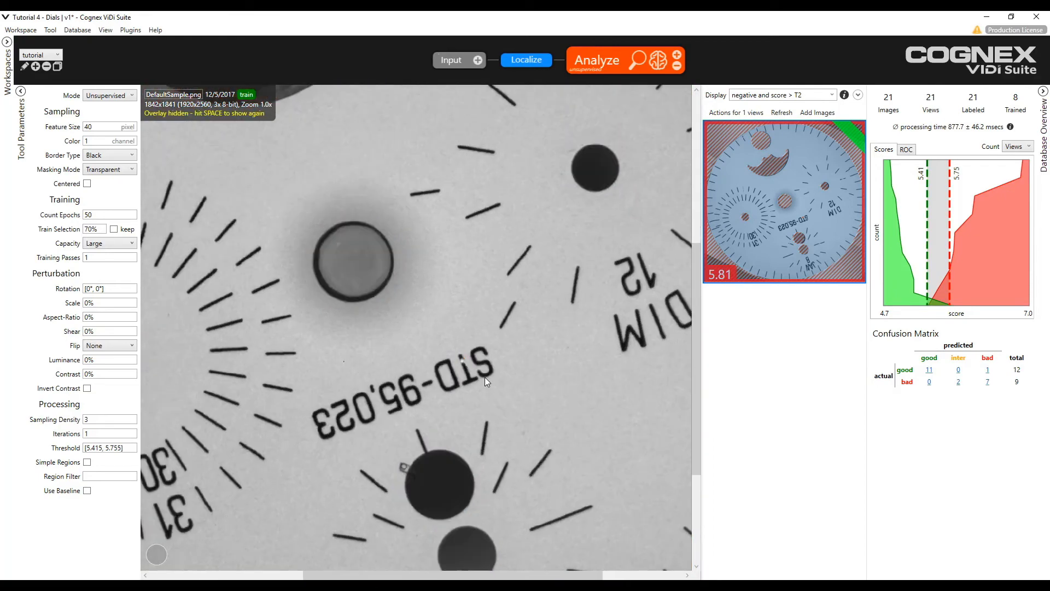
pyautogui.press('space')
pyautogui.scroll(-2, 475, 374)
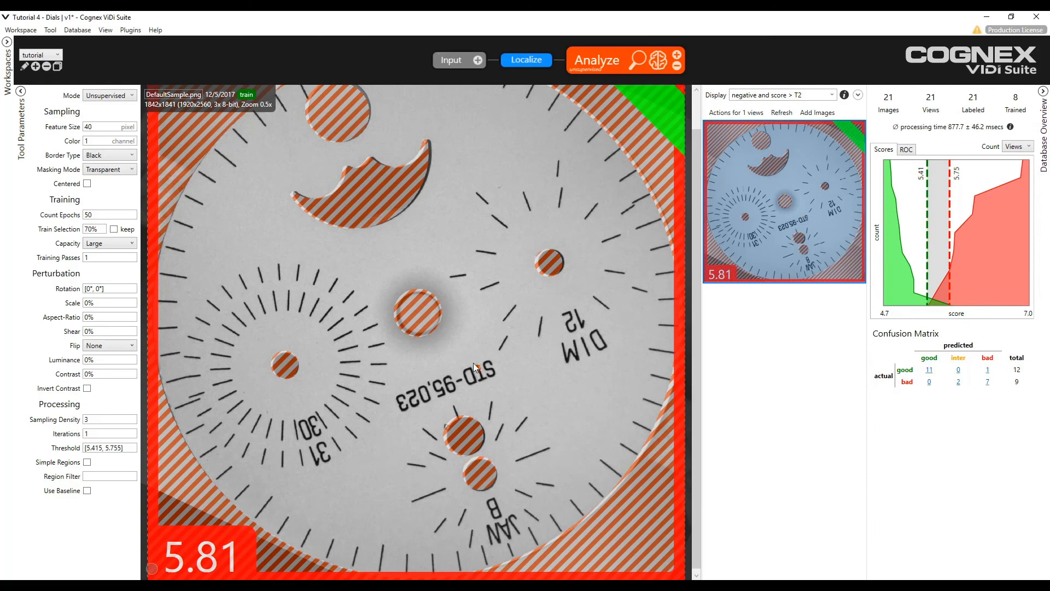
pyautogui.scroll(3, 476, 363)
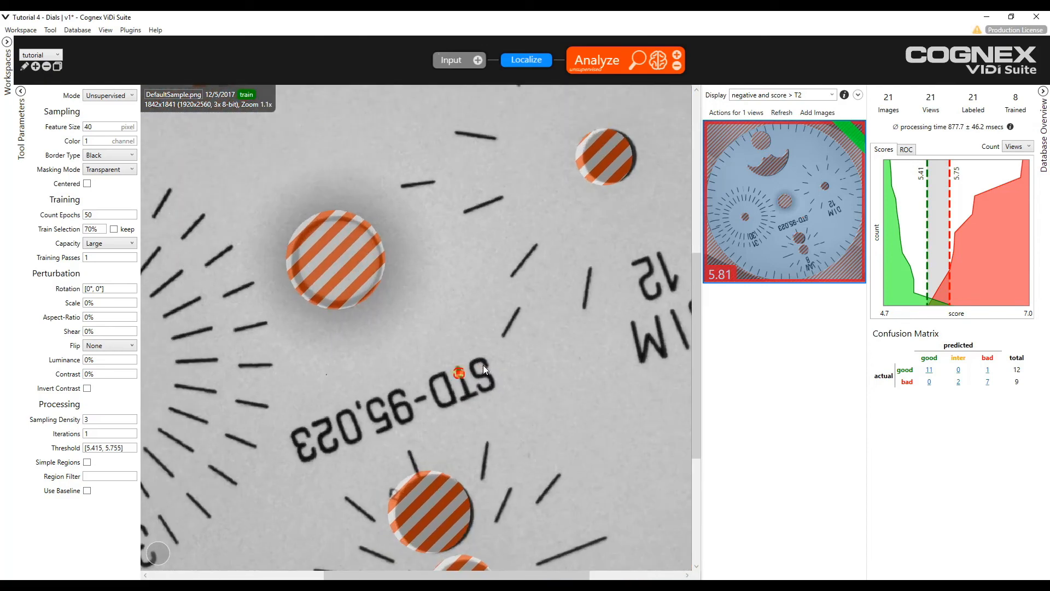
pyautogui.press('space')
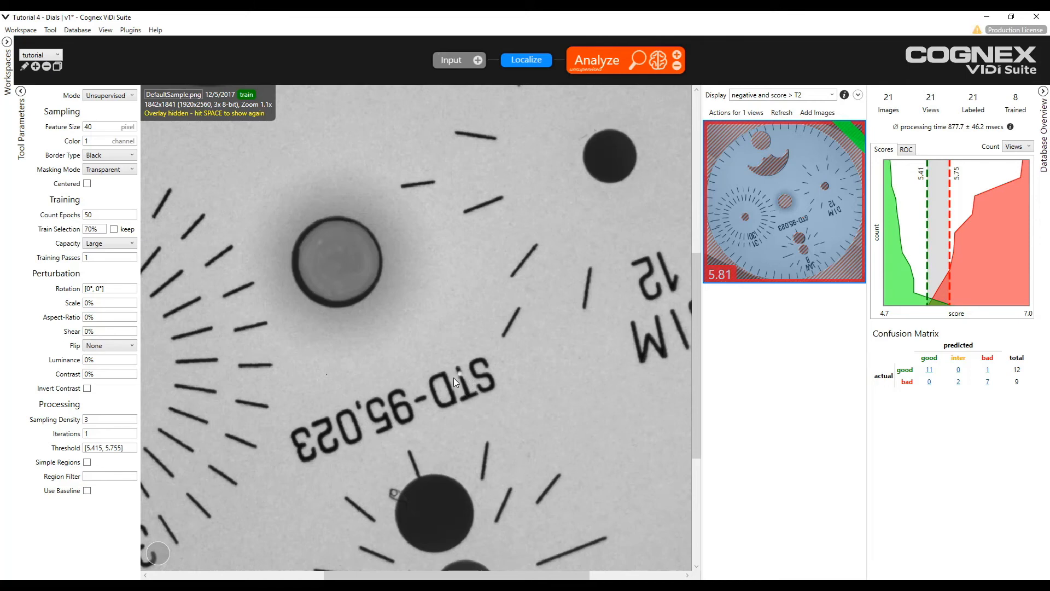
pyautogui.press('space')
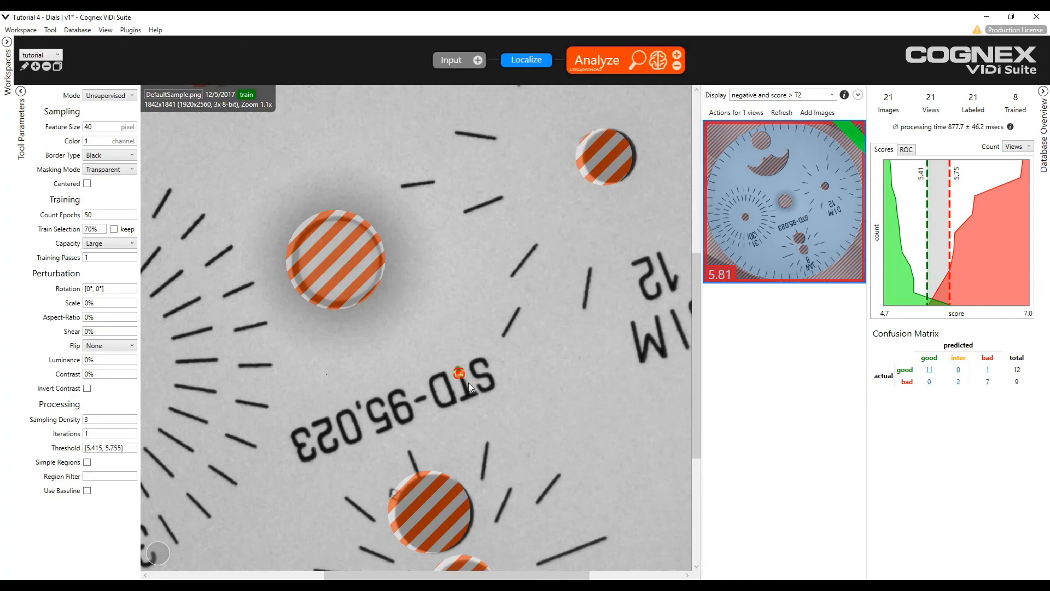
pyautogui.scroll(-3, 468, 382)
pyautogui.scroll(-1, 468, 382)
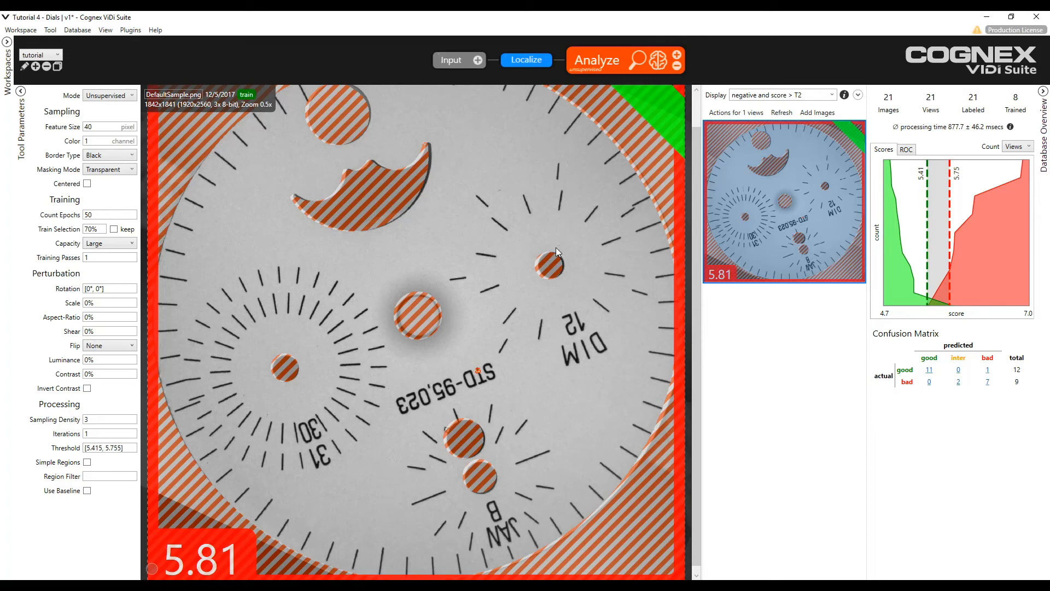
# List the bad-labeled views whose scores fall between the two thresholds.
pyautogui.click(959, 382)
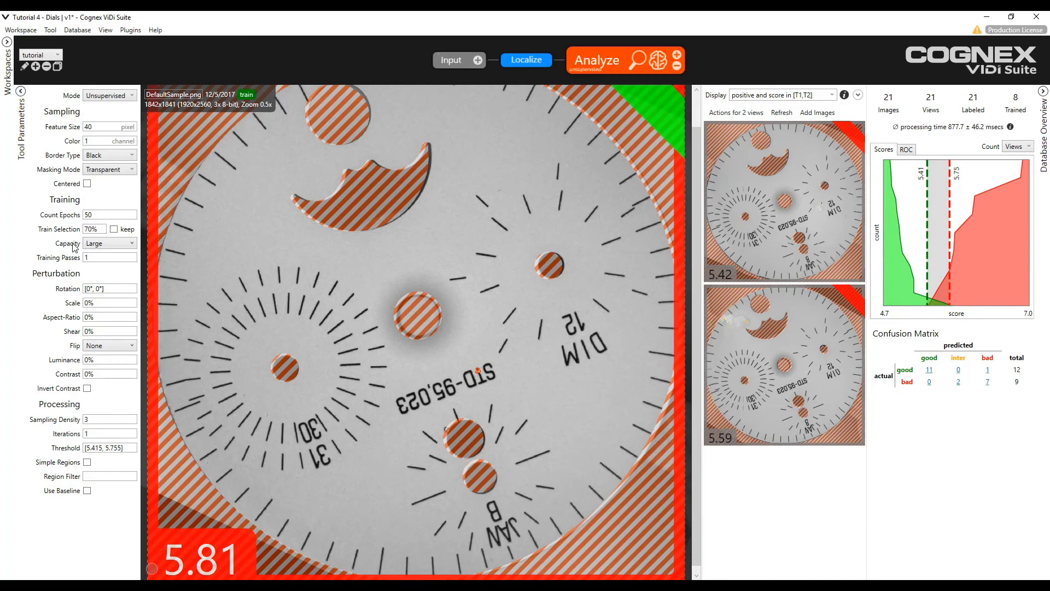
# Set the Analyze tool's model capacity to Huge.
pyautogui.moveTo(69, 262)
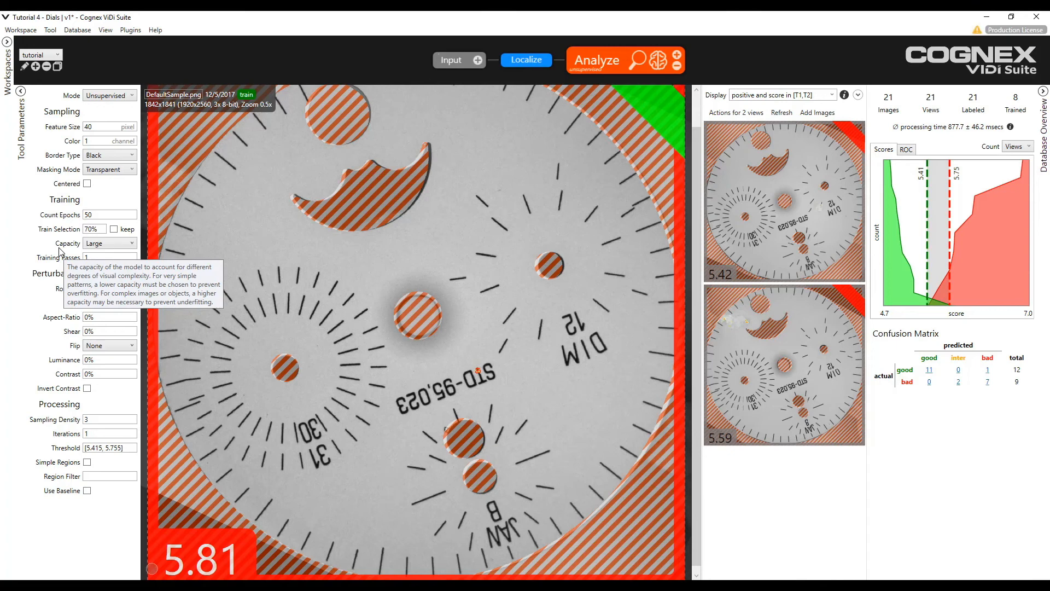
pyautogui.click(114, 245)
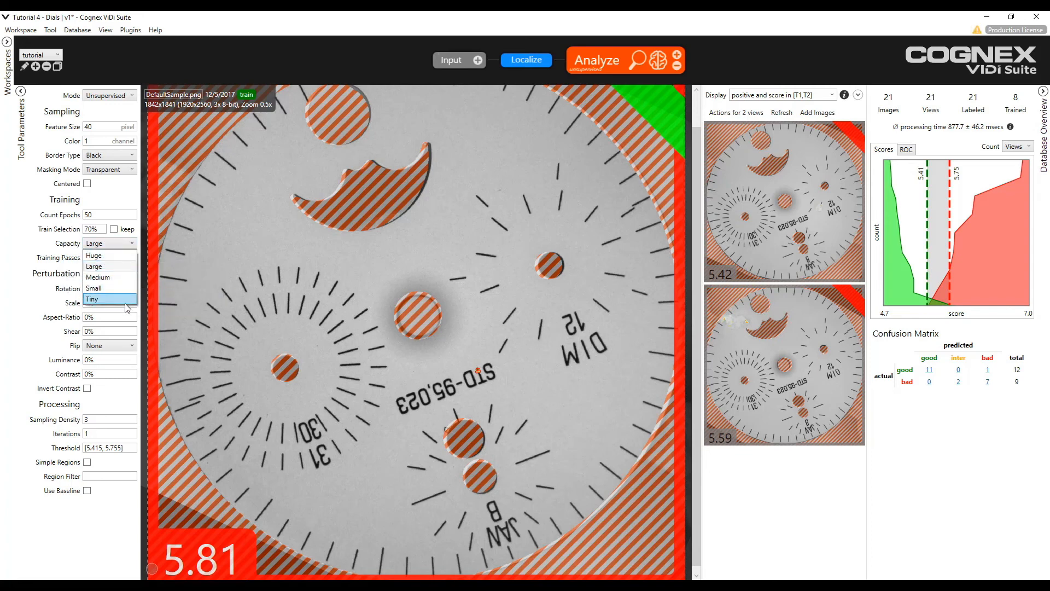
pyautogui.click(116, 255)
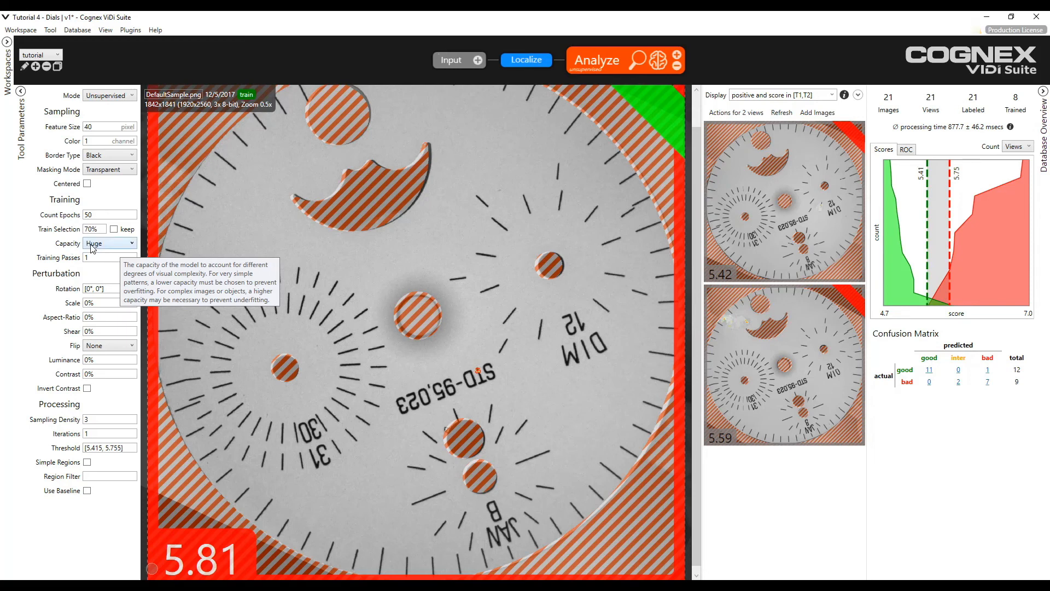
pyautogui.click(90, 246)
pyautogui.click(91, 248)
pyautogui.click(91, 246)
pyautogui.click(91, 247)
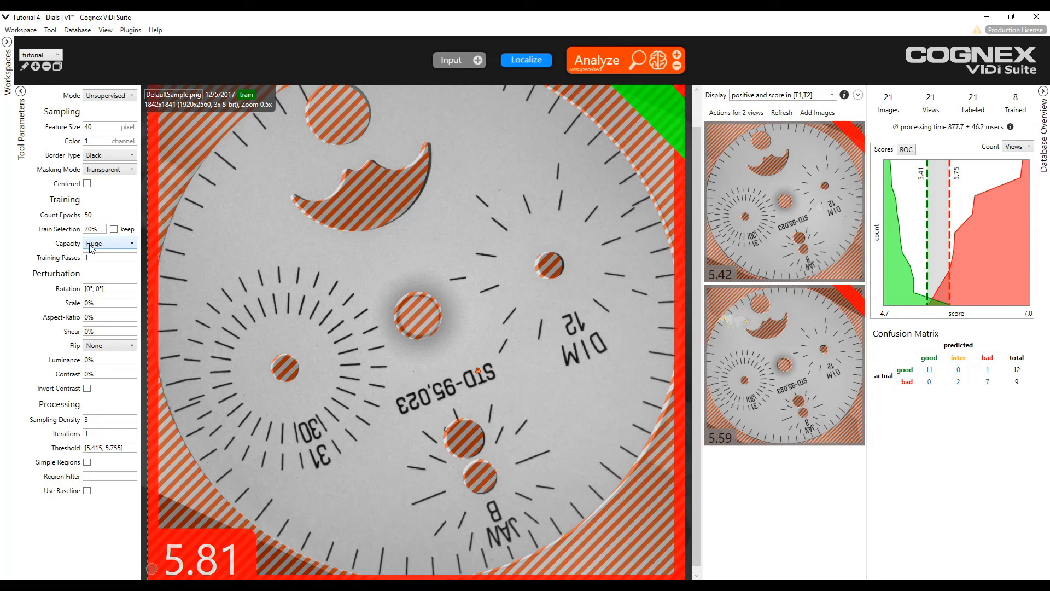
pyautogui.click(91, 248)
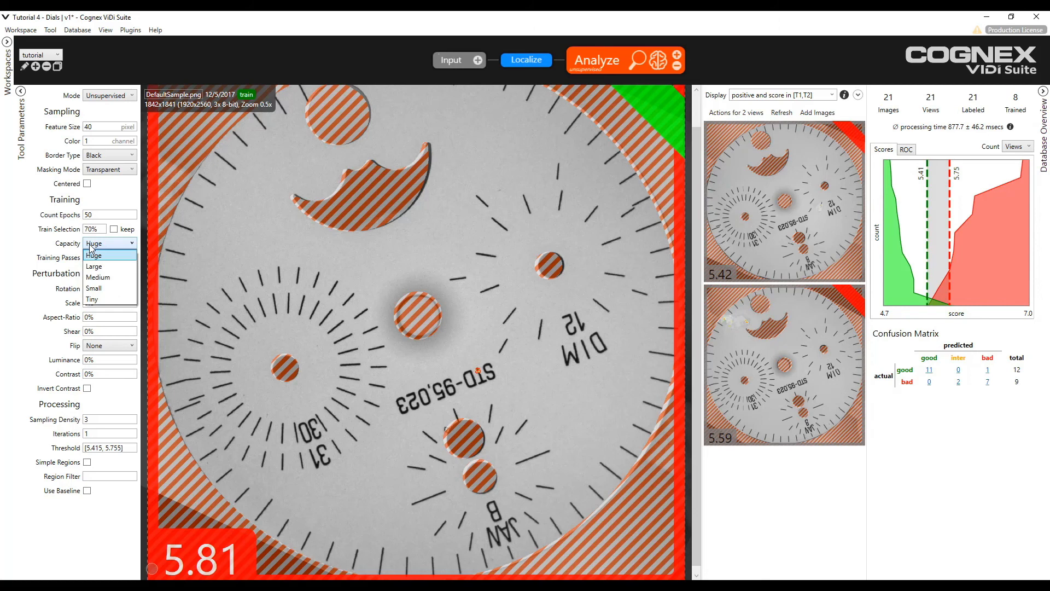
pyautogui.click(92, 248)
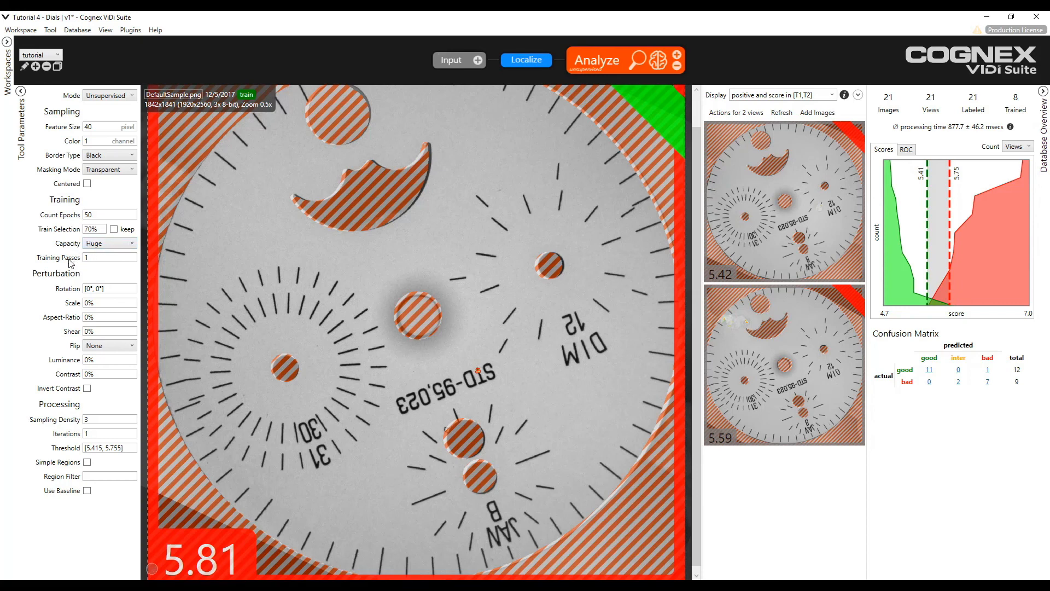
# Set the training passes to 2 and retrain the Analyze tool.
pyautogui.doubleClick(101, 256)
pyautogui.write('2')
pyautogui.click(115, 270)
pyautogui.moveTo(91, 252)
pyautogui.click(657, 60)
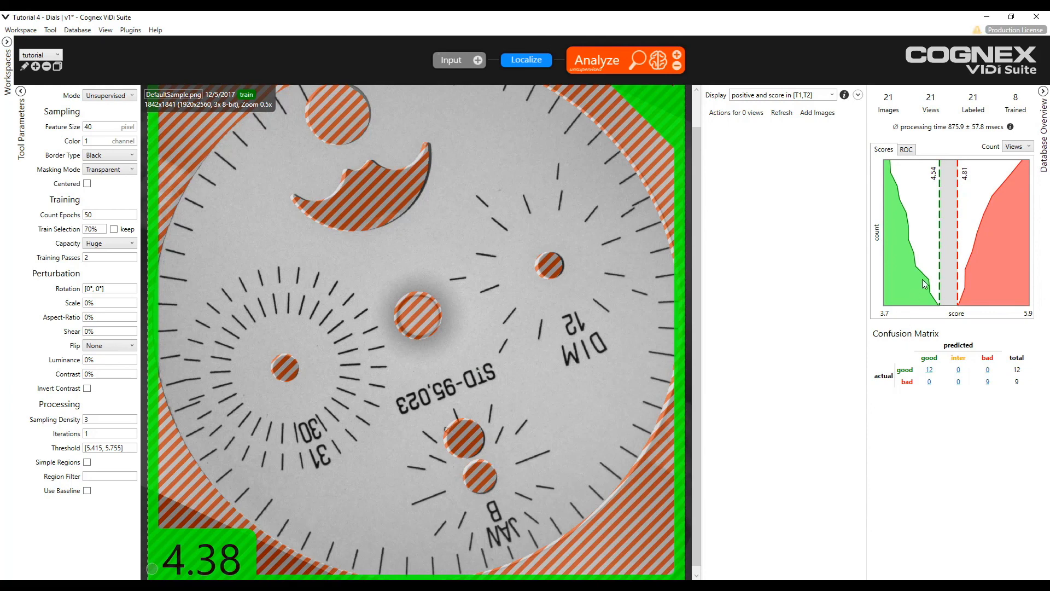
# Lower the lower score threshold to 4.116 and list only the good-labeled views.
pyautogui.moveTo(940, 235); pyautogui.dragTo(918, 235)
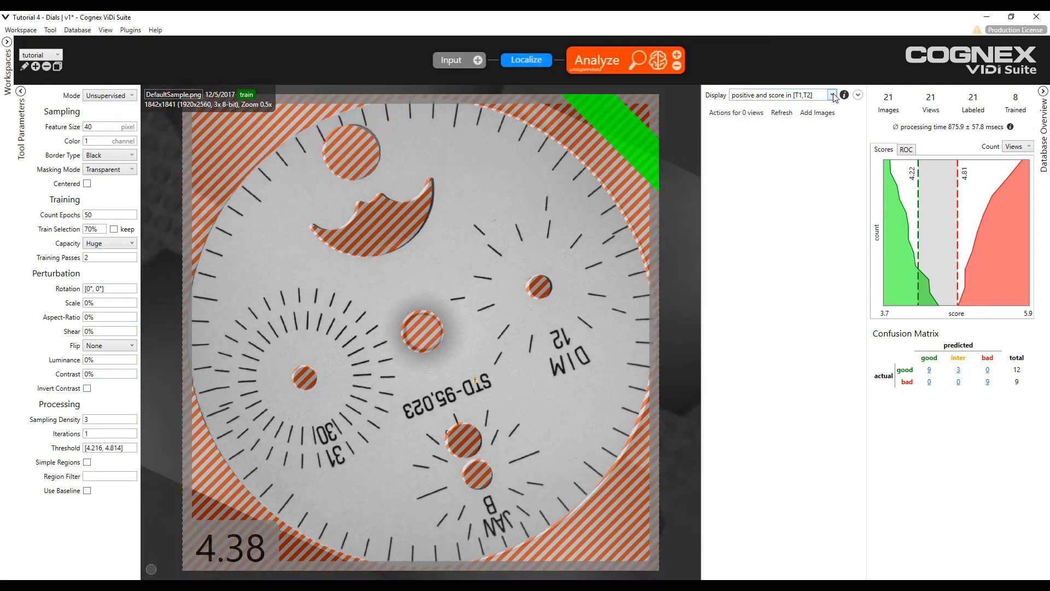
pyautogui.click(830, 95)
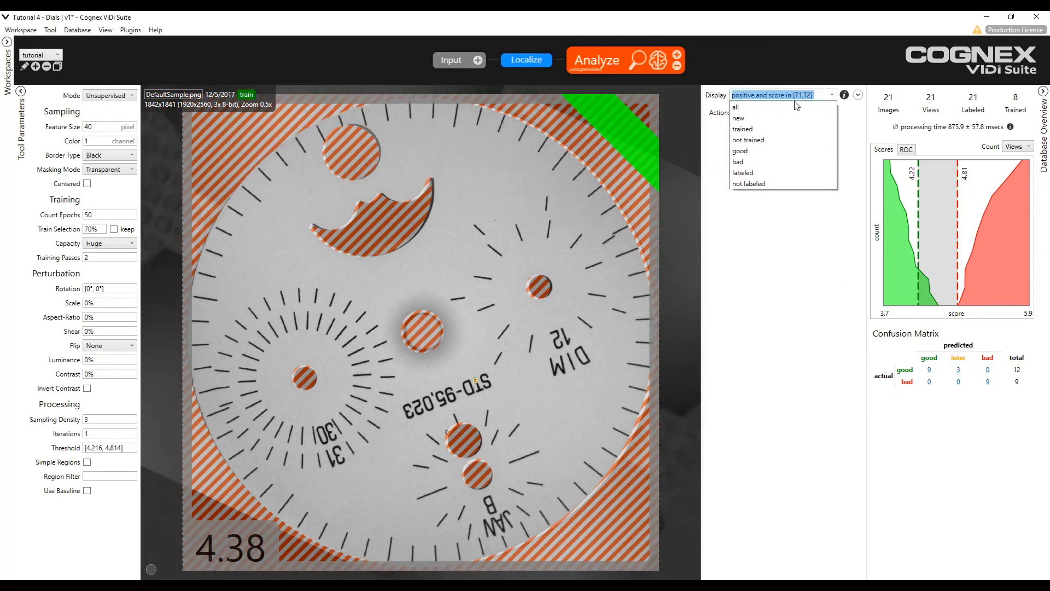
pyautogui.click(781, 152)
pyautogui.click(778, 183)
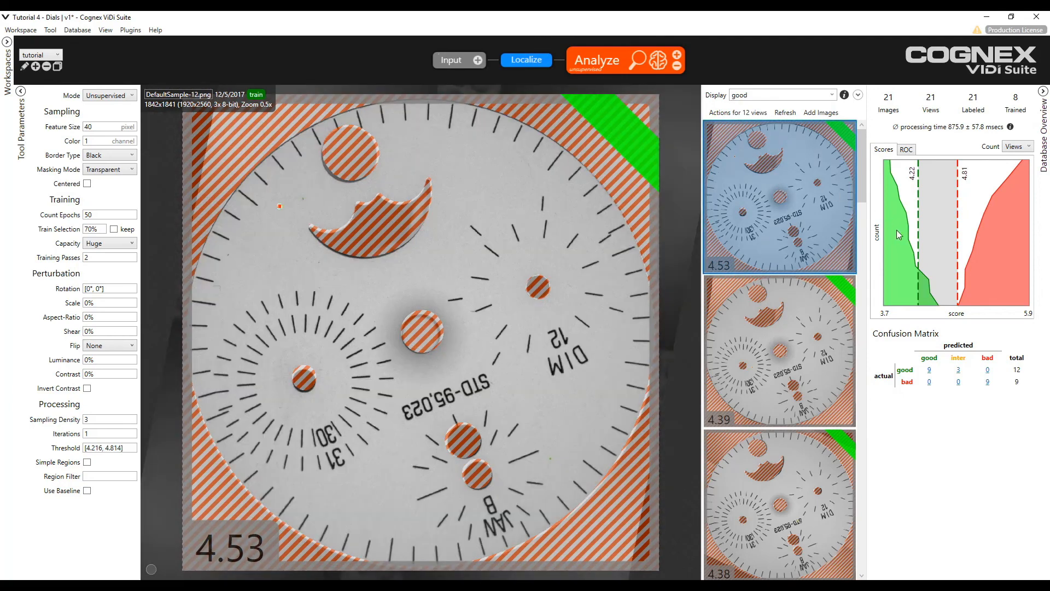
pyautogui.moveTo(917, 241); pyautogui.dragTo(910, 240)
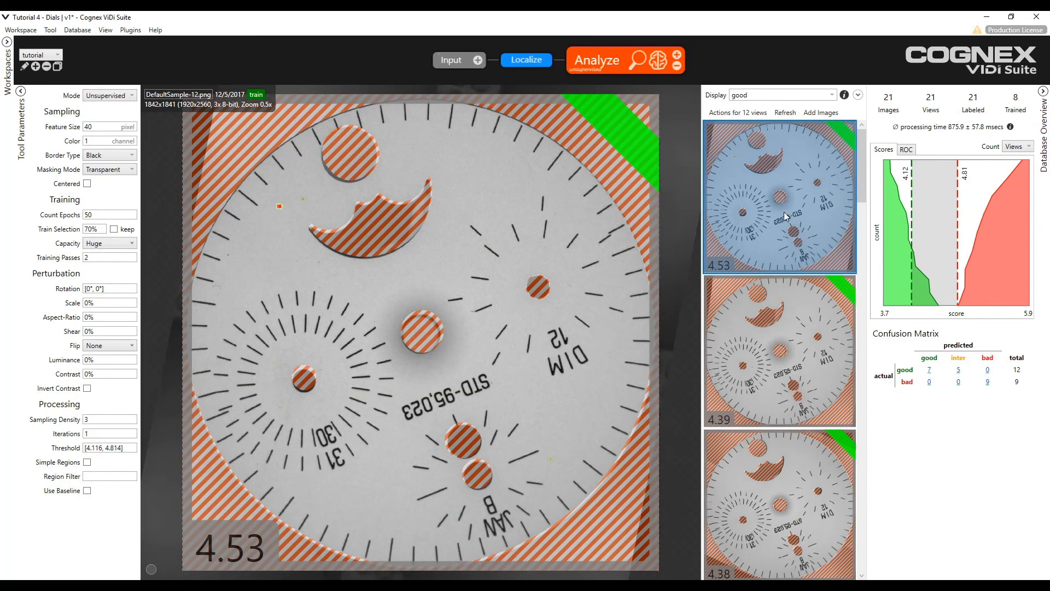
# Examine the marked spots on the first three listed good views, comparing the first one with its overlay hidden and shown.
pyautogui.press('space')
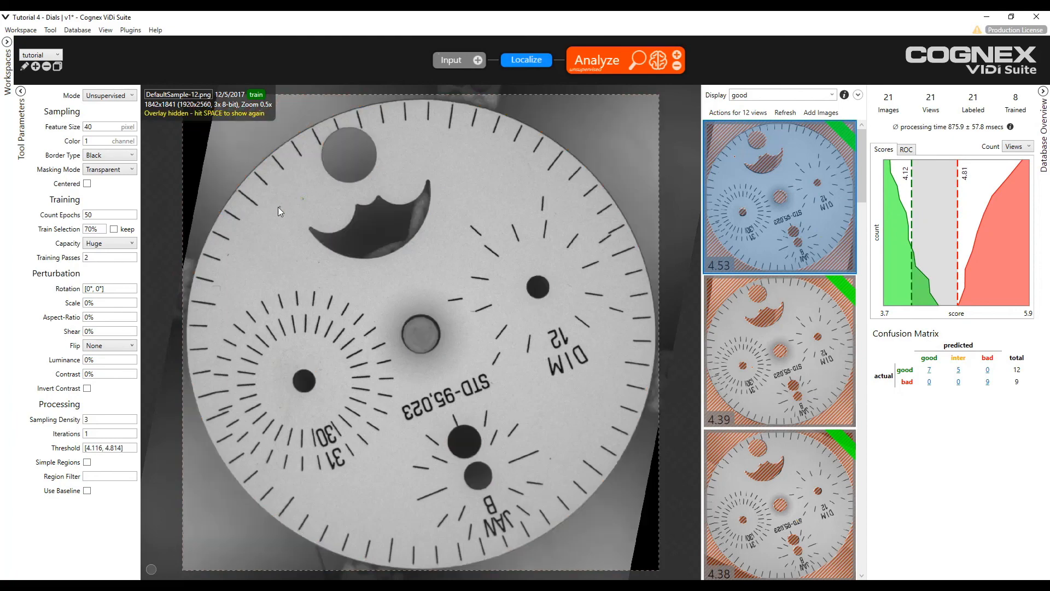
pyautogui.press('space')
pyautogui.scroll(3, 277, 202)
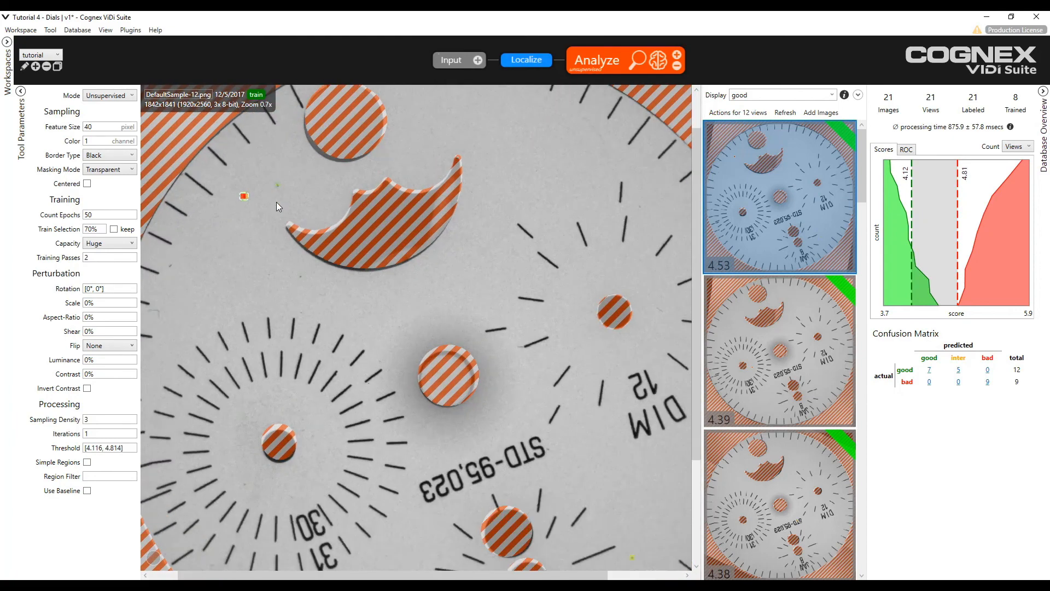
pyautogui.click(804, 335)
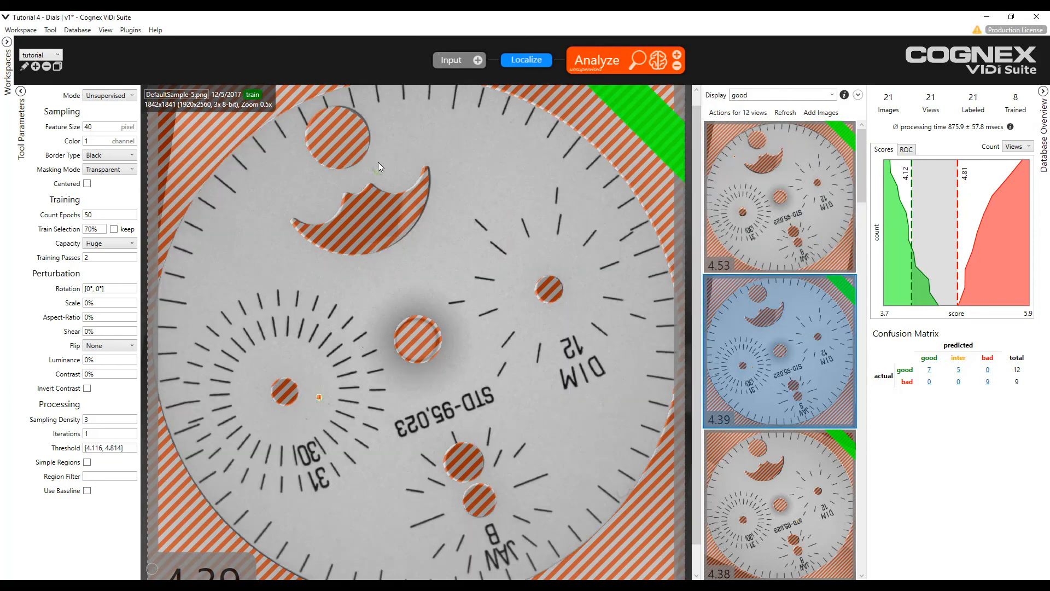
pyautogui.scroll(3, 378, 162)
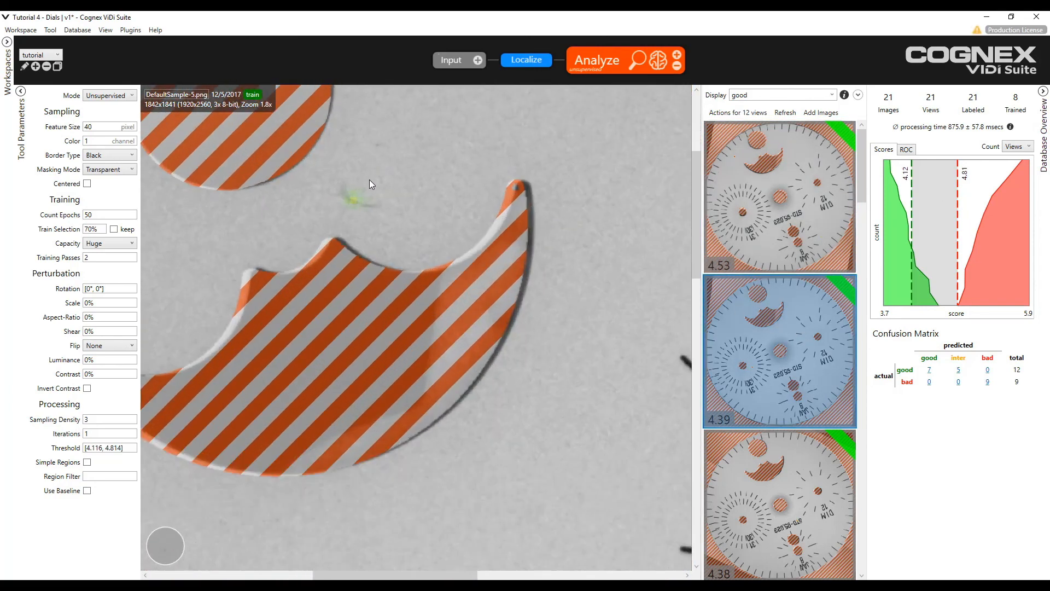
pyautogui.scroll(-5, 369, 179)
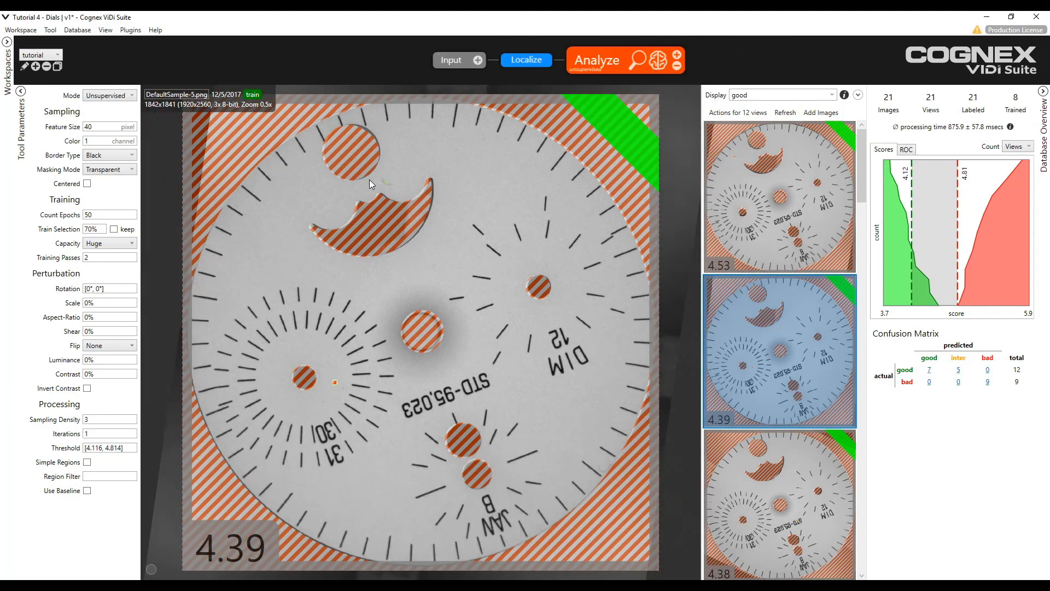
pyautogui.click(792, 510)
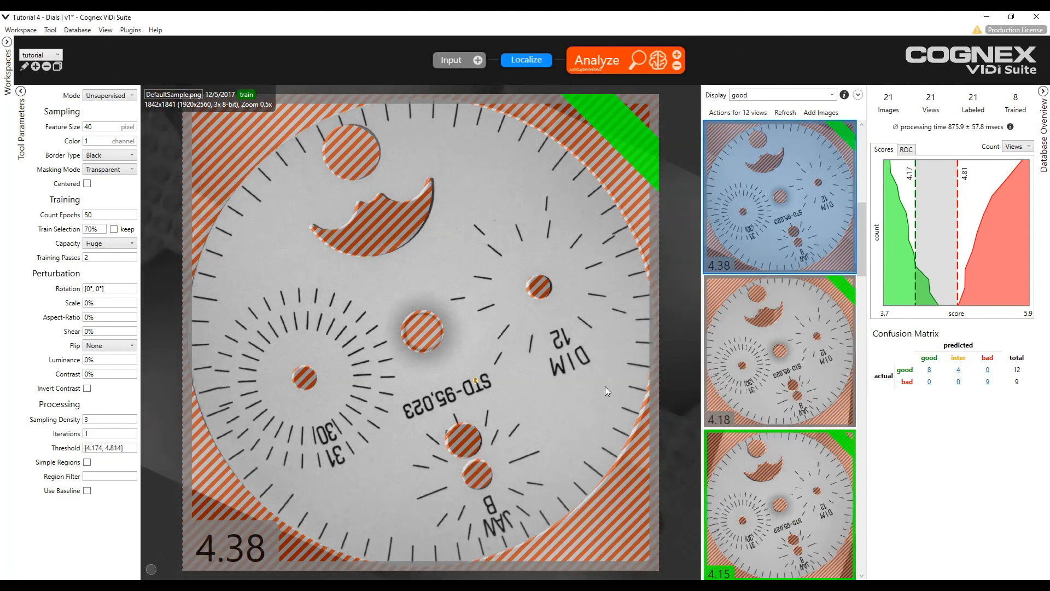